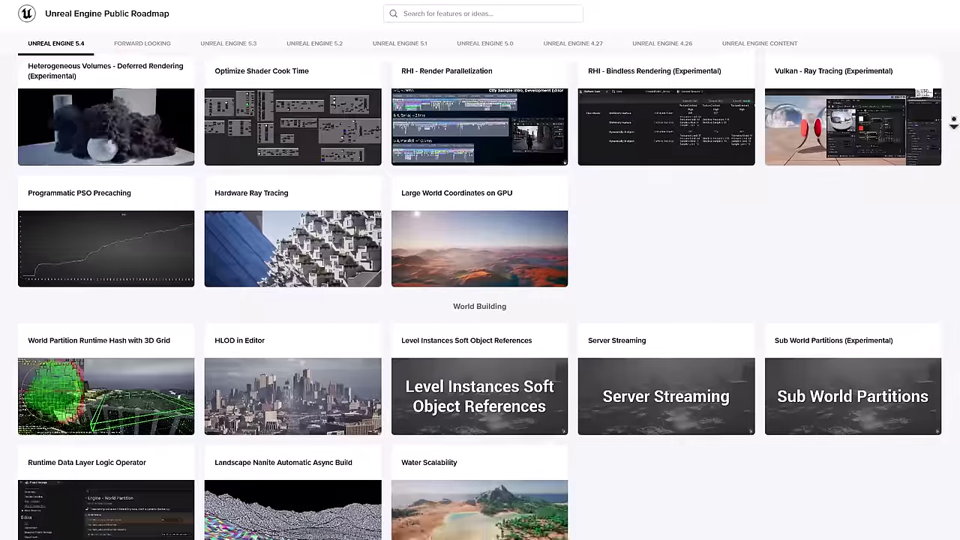
Look through the rendering, world building and PCG features listed on the Unreal Engine 5.4 public roadmap
{"action": "scroll", "coordinate": [954, 126], "scroll_direction": "down", "scroll_amount": 5}
{"action": "scroll", "coordinate": [953, 126], "scroll_direction": "down", "scroll_amount": 10}
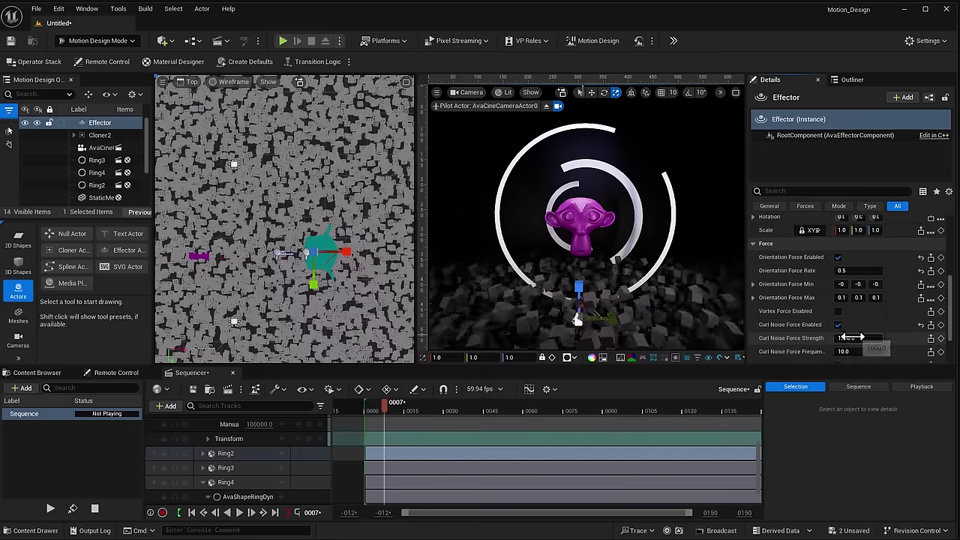
{"action": "left_click_drag", "start_coordinate": [851, 337], "coordinate": [861, 338]}
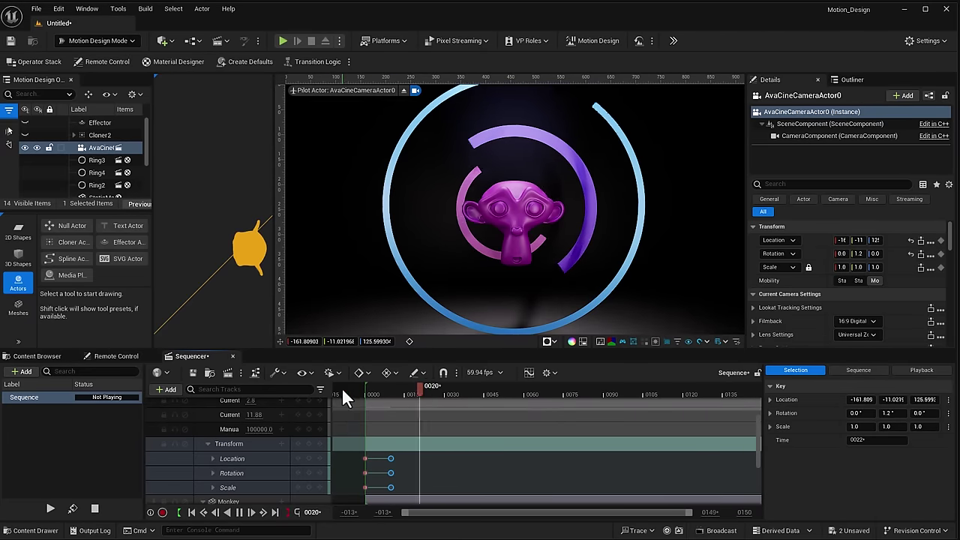
Play back the sequence with the monkey head and animated rings and view the cloned monkeys and cubes
{"action": "key", "text": "space"}
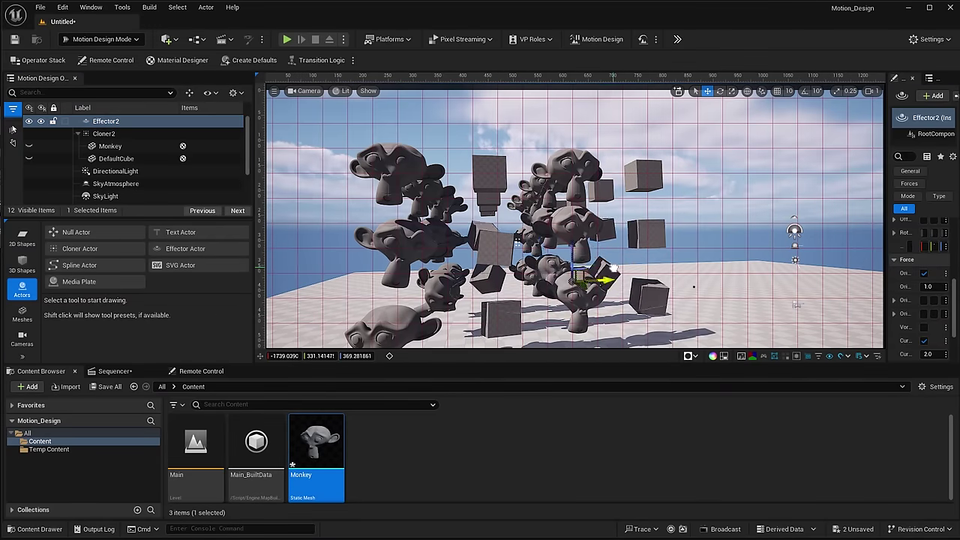
{"action": "left_click_drag", "start_coordinate": [613, 268], "coordinate": [571, 272]}
{"action": "left_click_drag", "start_coordinate": [600, 315], "coordinate": [754, 323], "text": "alt"}
{"action": "left_click_drag", "start_coordinate": [729, 279], "coordinate": [573, 264]}
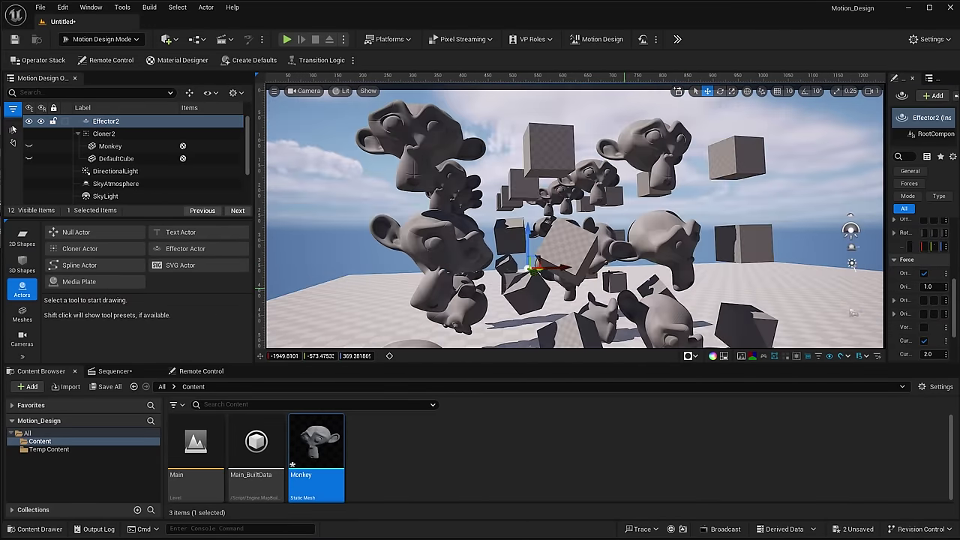
{"action": "key", "text": "e"}
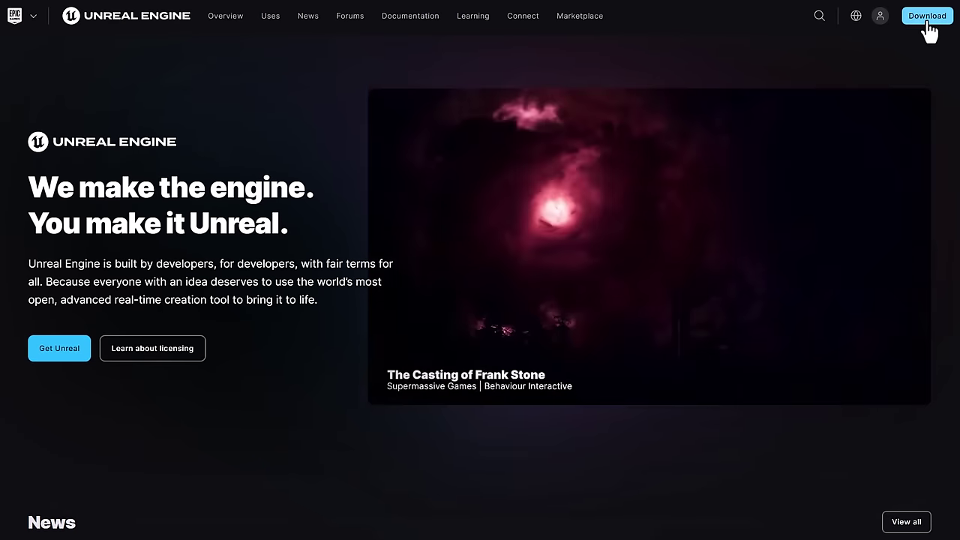
Open the download page on the Unreal Engine website
{"action": "left_click", "coordinate": [927, 23]}
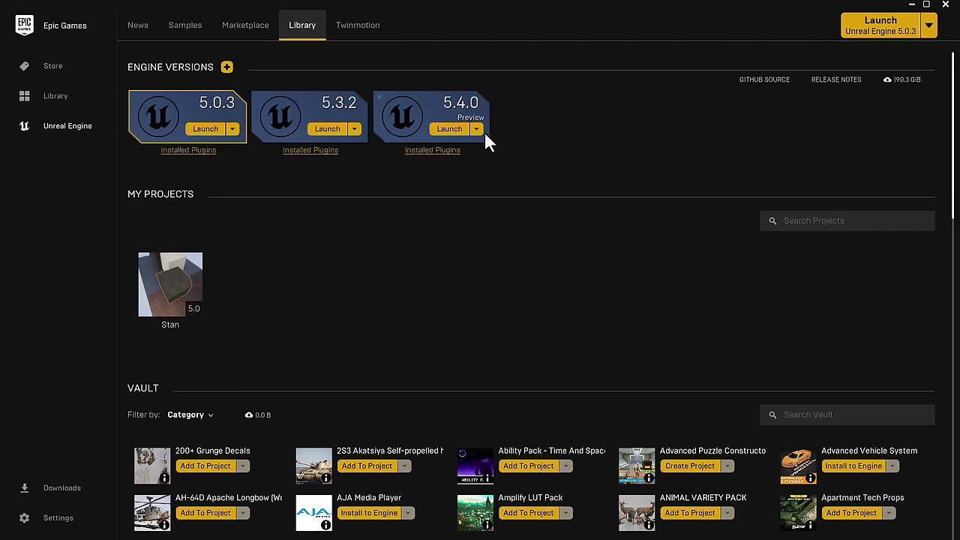
{"action": "left_click", "coordinate": [448, 131]}
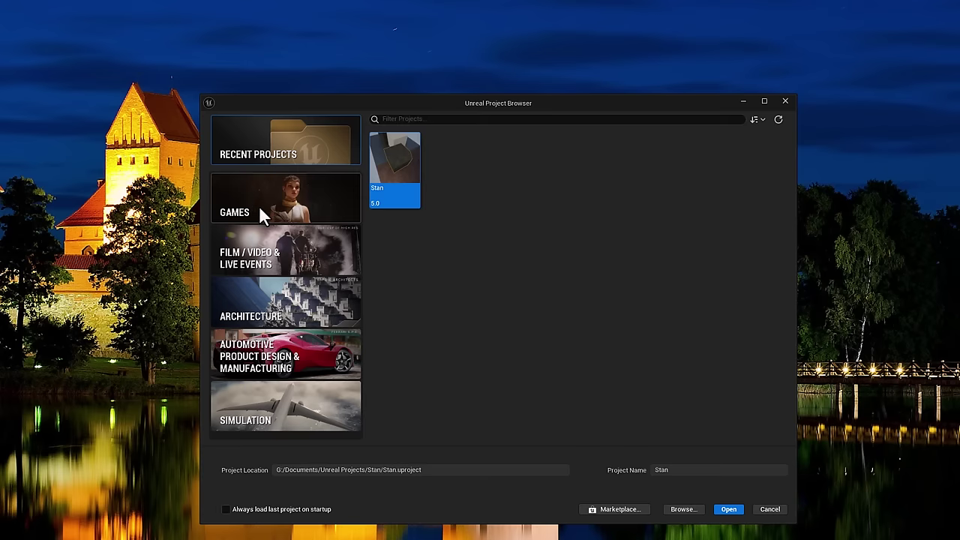
Create a Film / Video & Live Events project from the Blank template, named Motion_Design
{"action": "left_click", "coordinate": [261, 201]}
{"action": "left_click", "coordinate": [270, 262]}
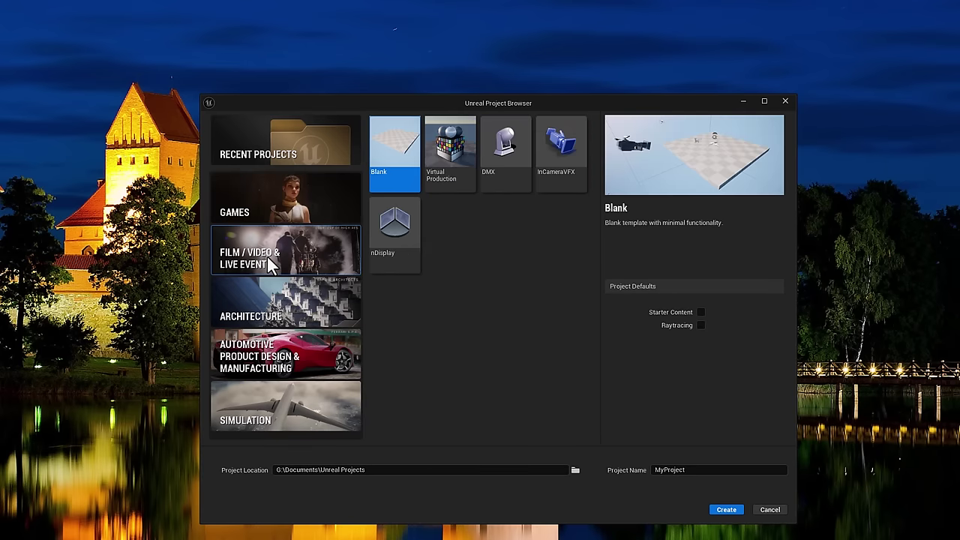
{"action": "left_click", "coordinate": [644, 473]}
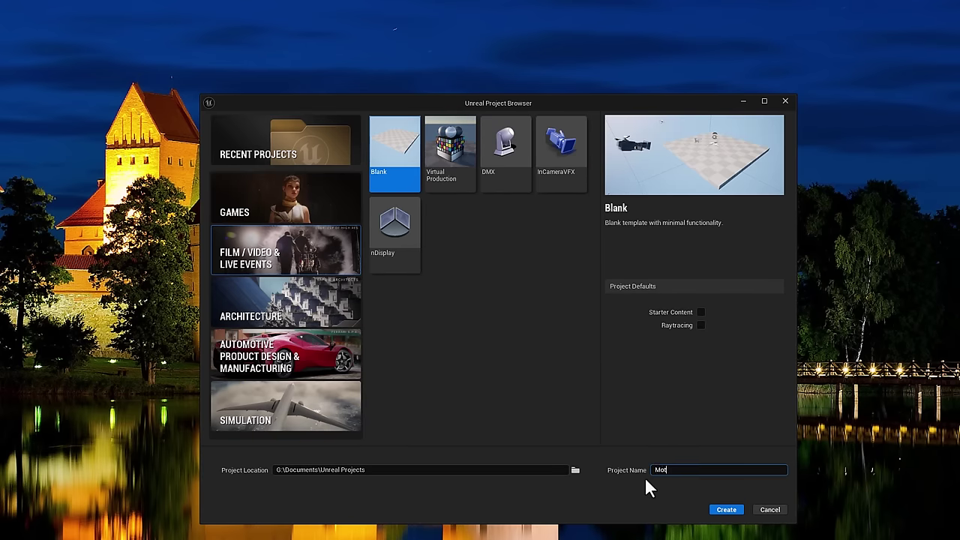
{"action": "type", "text": "Modern_Design"}
{"action": "left_click", "coordinate": [726, 509]}
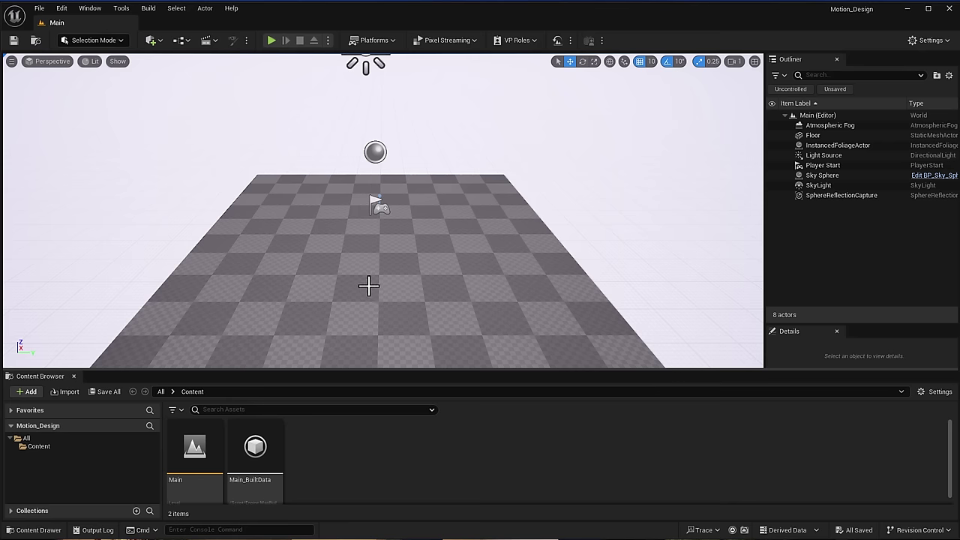
{"action": "left_click_drag", "start_coordinate": [368, 286], "coordinate": [384, 301]}
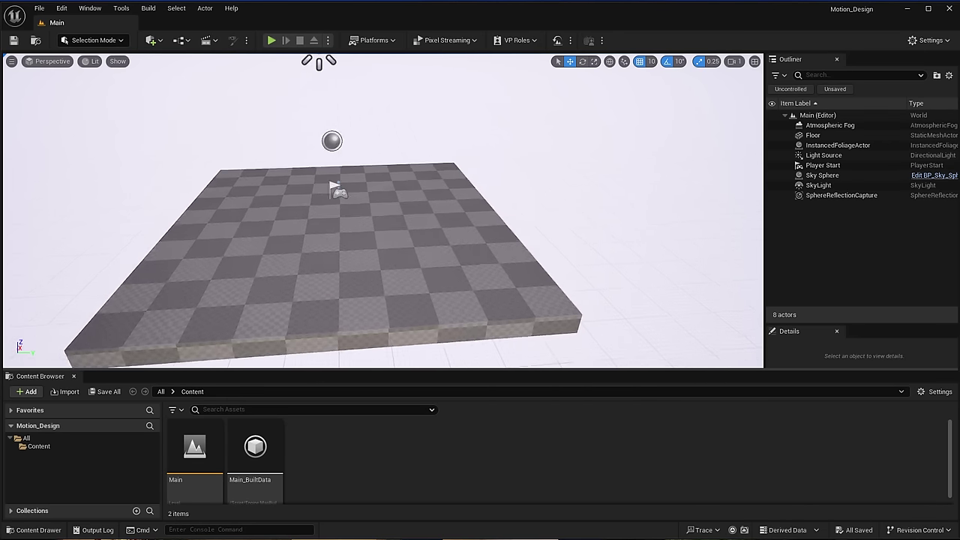
{"action": "mouse_move", "coordinate": [405, 298]}
{"action": "right_mouse_down"}
{"action": "mouse_move", "coordinate": [382, 296]}
{"action": "mouse_move", "coordinate": [405, 298]}
{"action": "right_mouse_up"}
{"action": "left_click", "coordinate": [39, 447]}
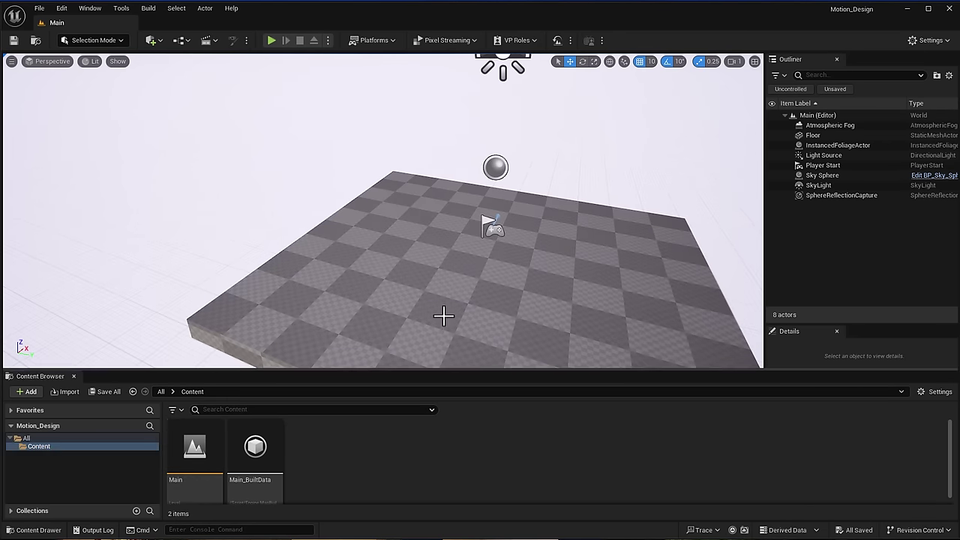
{"action": "left_click_drag", "start_coordinate": [444, 316], "coordinate": [472, 309]}
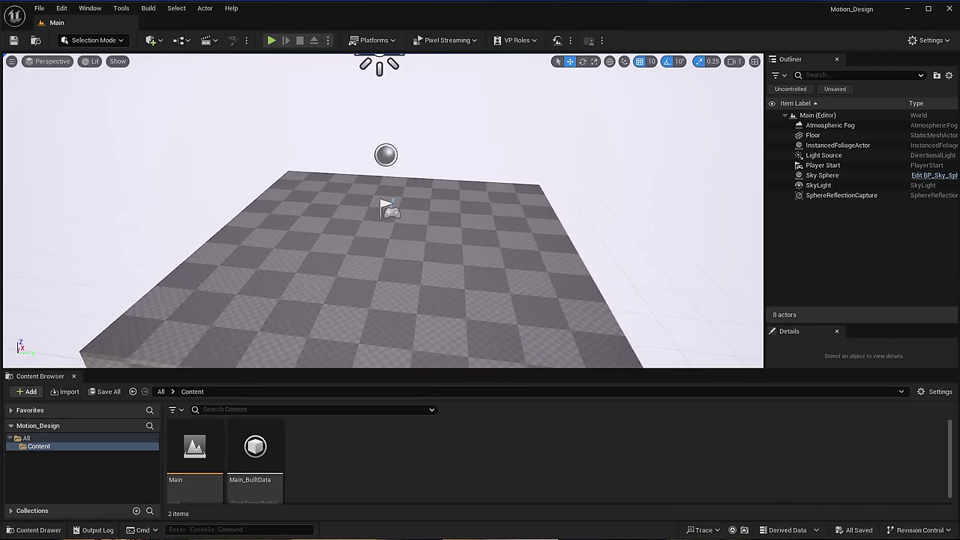
{"action": "right_click_drag", "start_coordinate": [420, 315], "coordinate": [313, 239]}
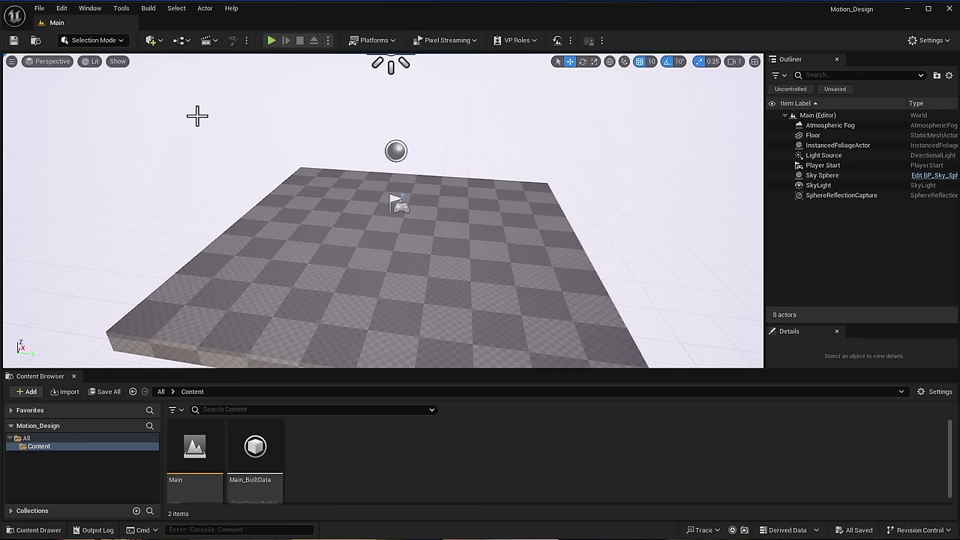
Search the available editor windows for "sha" and look over the build options
{"action": "left_click", "coordinate": [90, 9]}
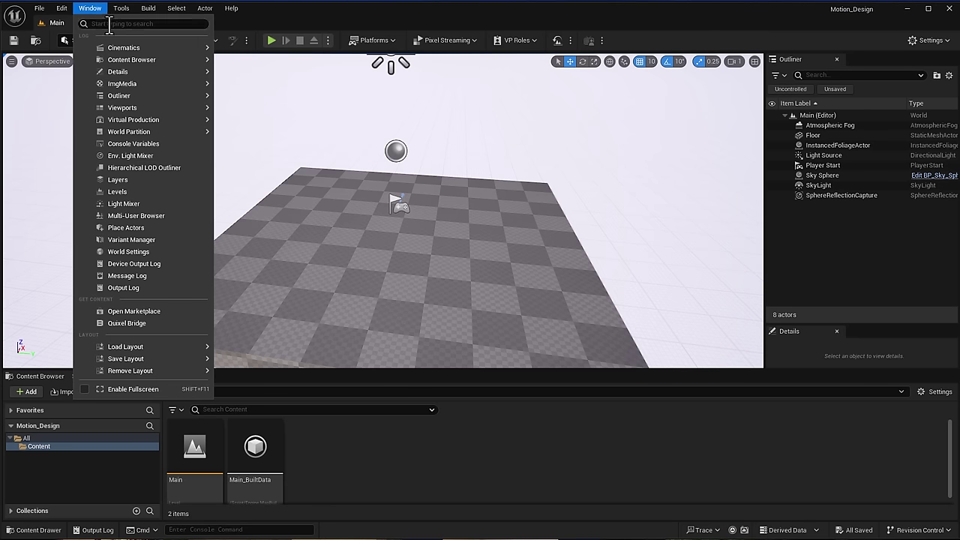
{"action": "type", "text": "sha"}
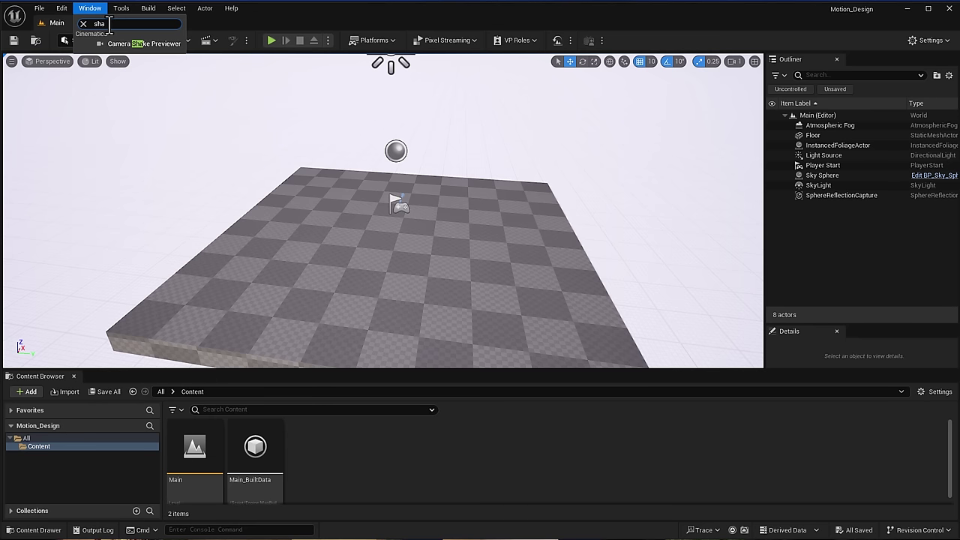
{"action": "left_click", "coordinate": [148, 8]}
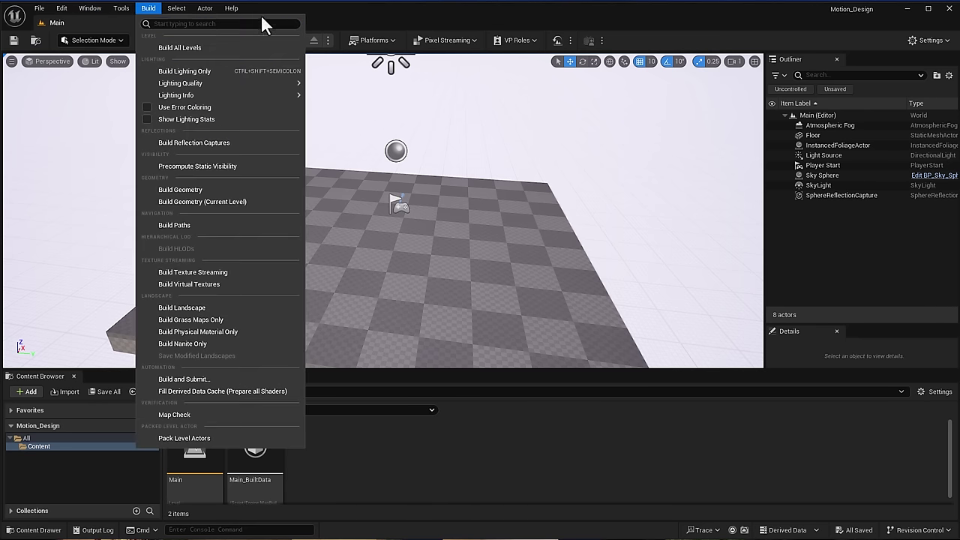
{"action": "left_click", "coordinate": [327, 17]}
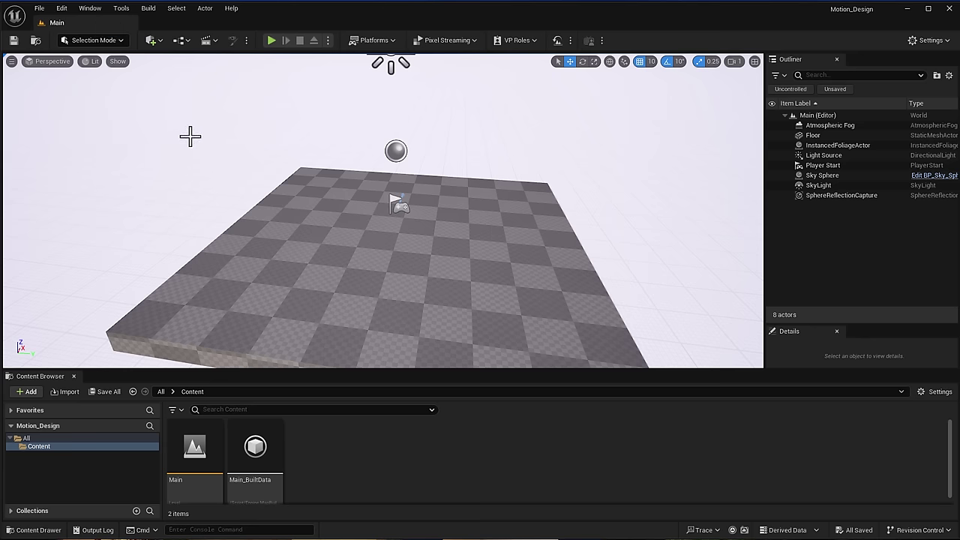
Find the experimental Motion Design plugin by searching for "motion de", enable it, and restart the editor
{"action": "left_click", "coordinate": [317, 128]}
{"action": "left_click", "coordinate": [61, 8]}
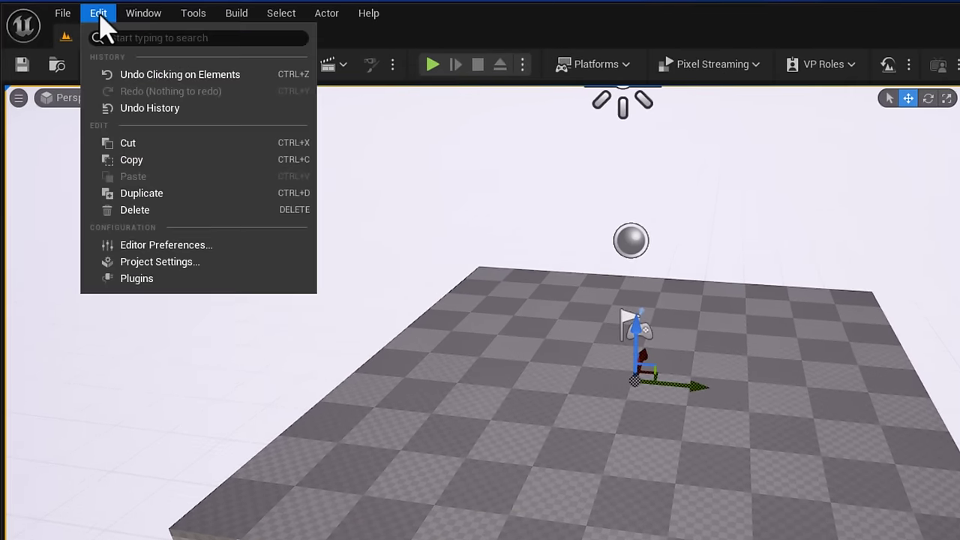
{"action": "left_click", "coordinate": [139, 278]}
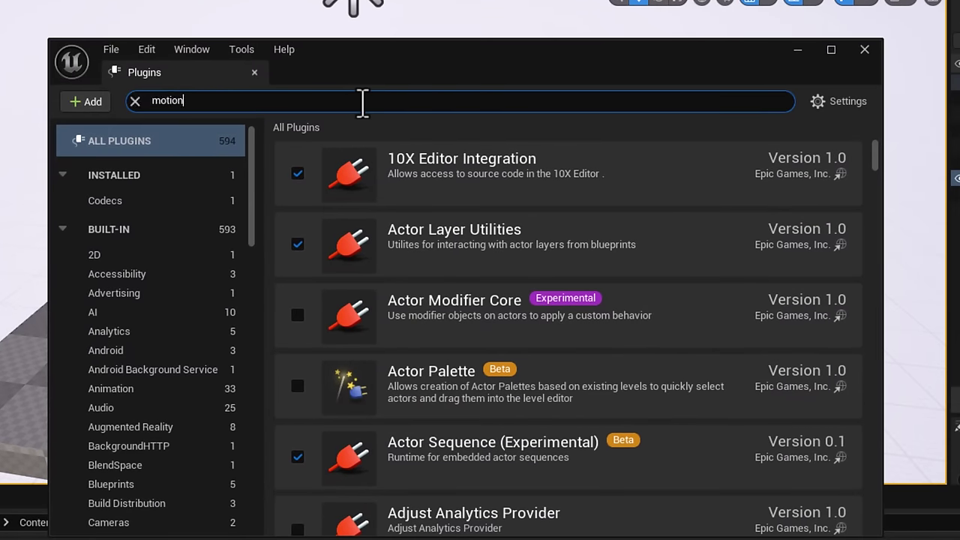
{"action": "type", "text": "e"}
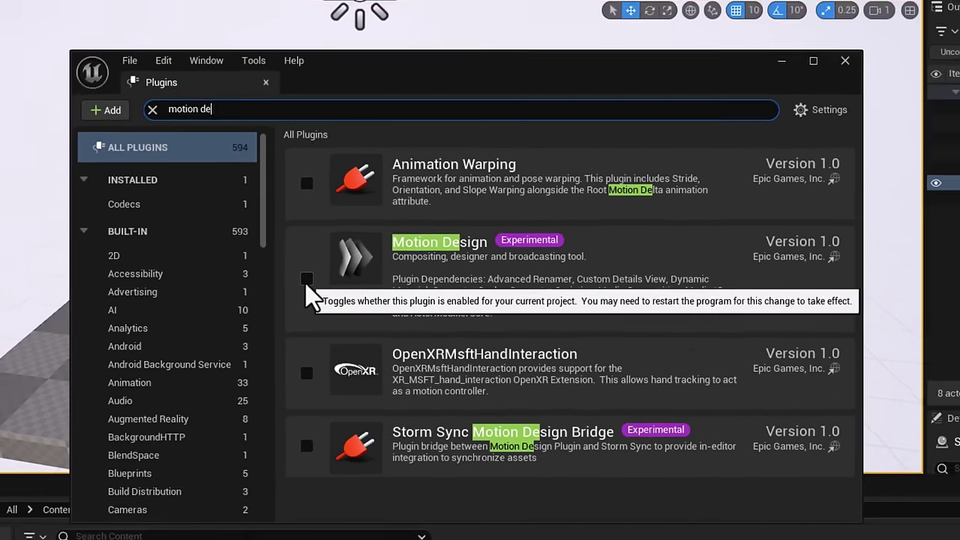
{"action": "left_click", "coordinate": [297, 280]}
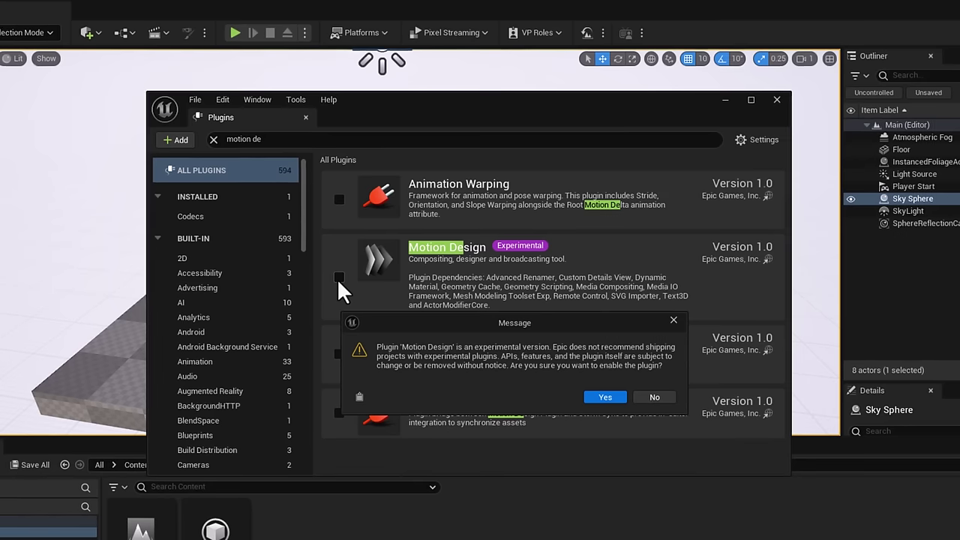
{"action": "left_click", "coordinate": [603, 395]}
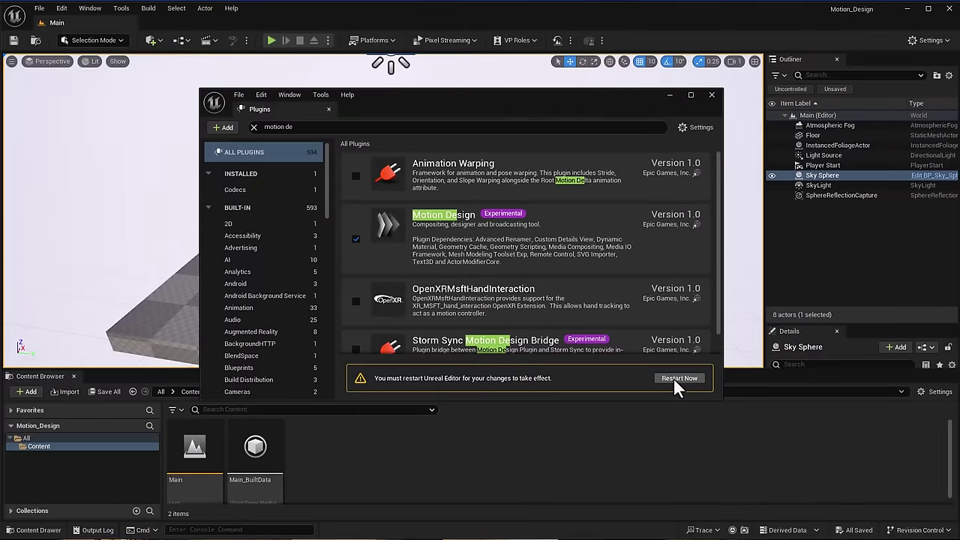
{"action": "left_click", "coordinate": [737, 448]}
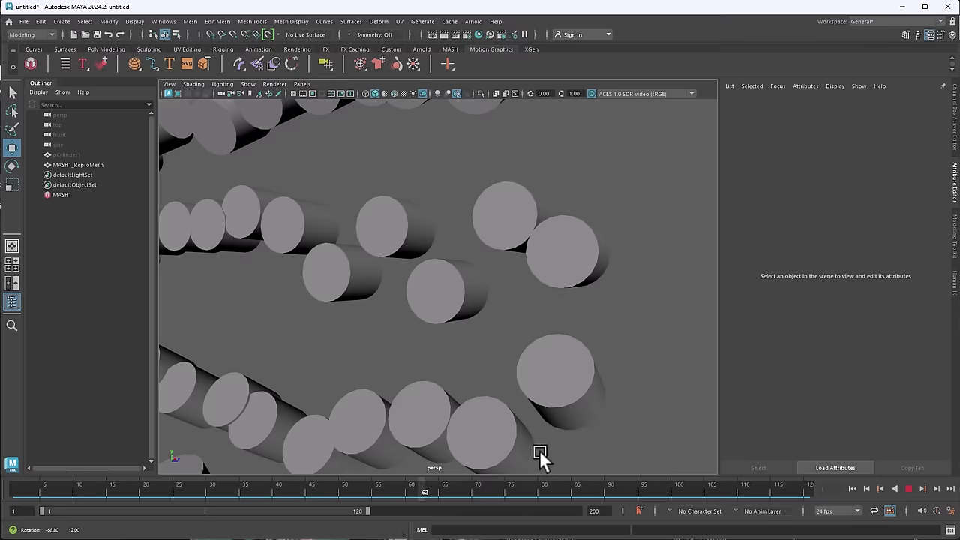
Switch to Maya and view the MASH cylinder arrangement in the perspective view
{"action": "left_click_drag", "start_coordinate": [539, 452], "coordinate": [439, 437], "text": "alt"}
{"action": "scroll", "coordinate": [440, 434], "scroll_direction": "down", "scroll_amount": 10}
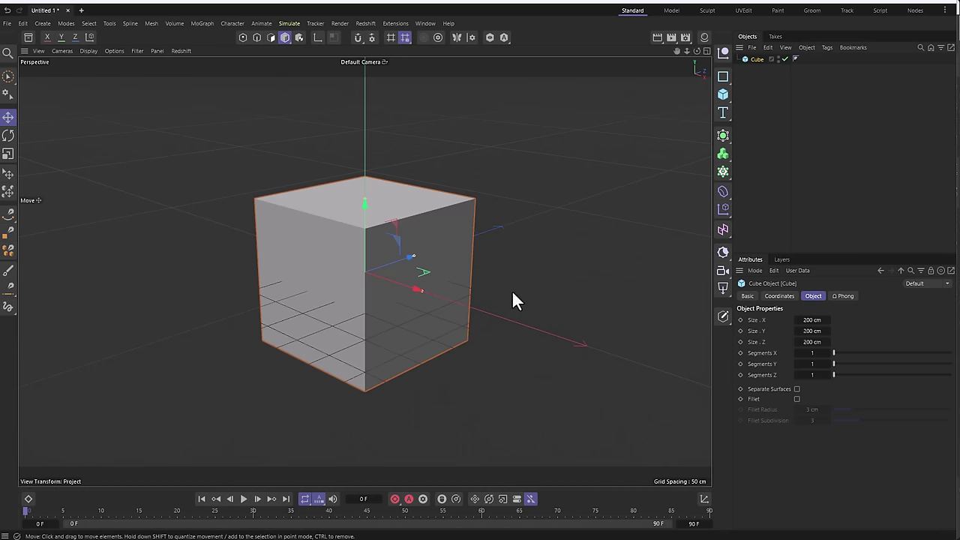
Switch to Cinema 4D and clone the cube with a Cloner as a 3 × 1 × 3 grid with widened spacing
{"action": "left_click", "coordinate": [723, 172]}
{"action": "left_click_drag", "start_coordinate": [488, 313], "coordinate": [633, 364]}
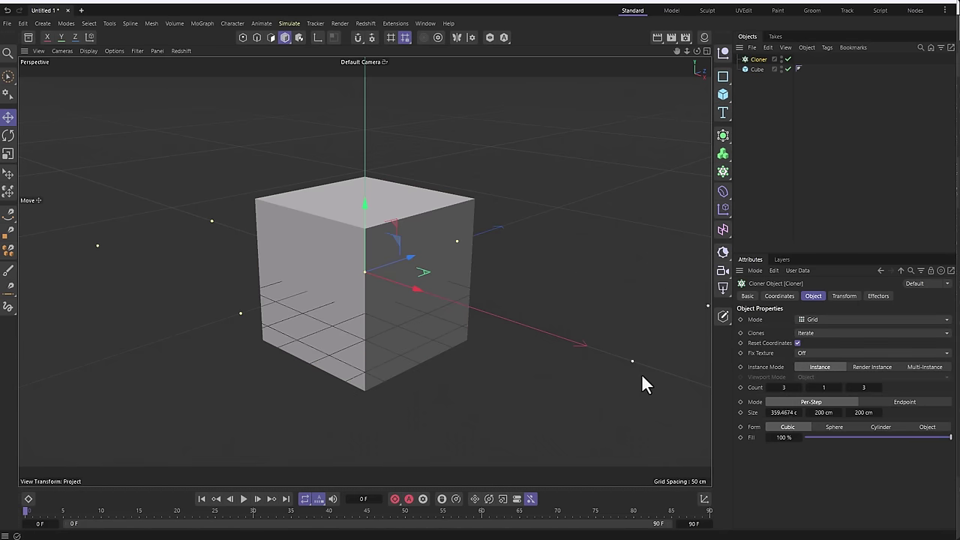
{"action": "left_click_drag", "start_coordinate": [242, 314], "coordinate": [179, 338]}
{"action": "left_click_drag", "start_coordinate": [774, 66], "coordinate": [775, 66]}
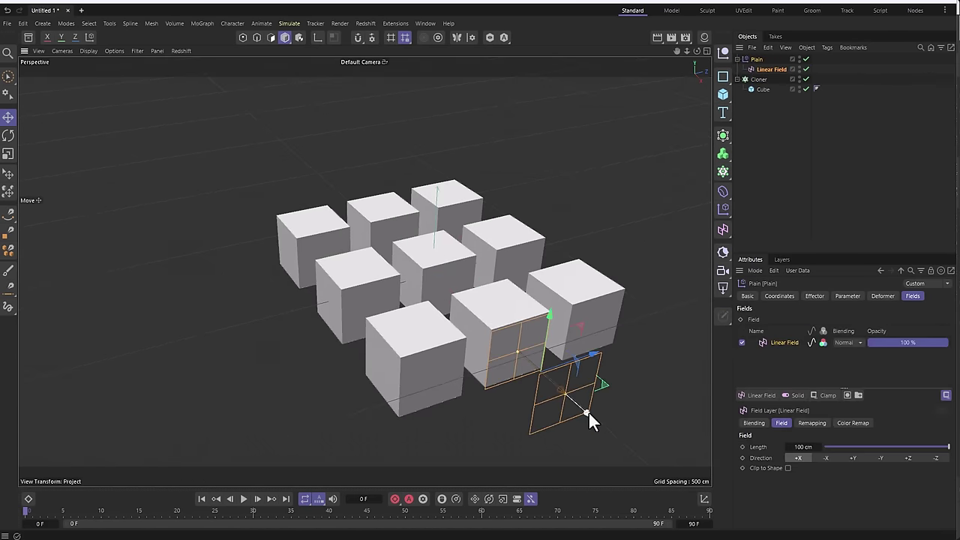
{"action": "left_click_drag", "start_coordinate": [588, 411], "coordinate": [628, 145]}
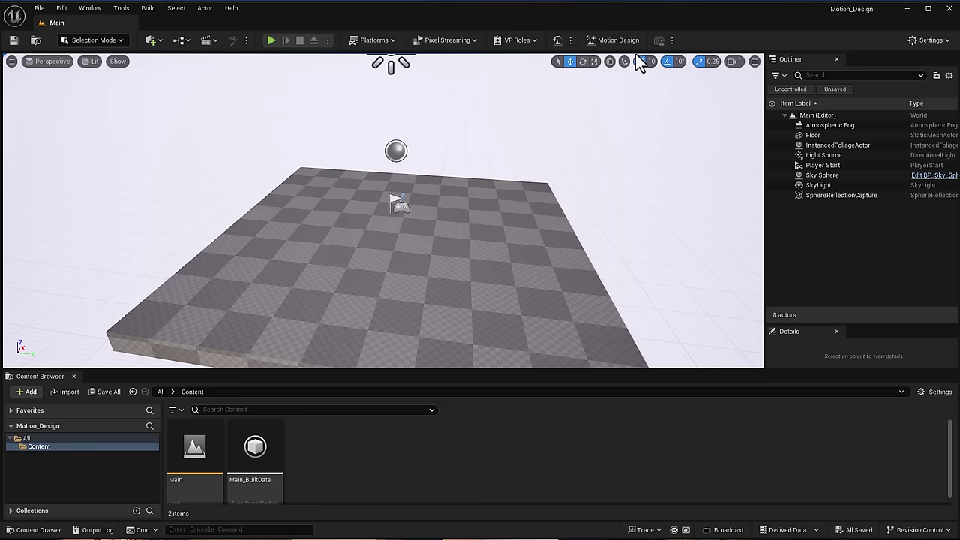
Switch back to Unreal Editor and activate Motion Design mode for the Main level
{"action": "left_click", "coordinate": [615, 42]}
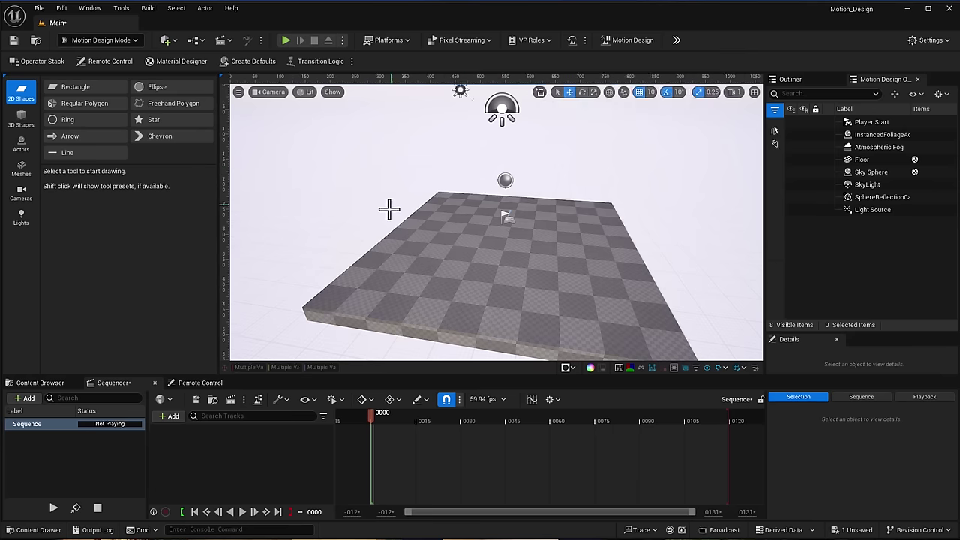
{"action": "left_click_drag", "start_coordinate": [389, 209], "coordinate": [348, 204]}
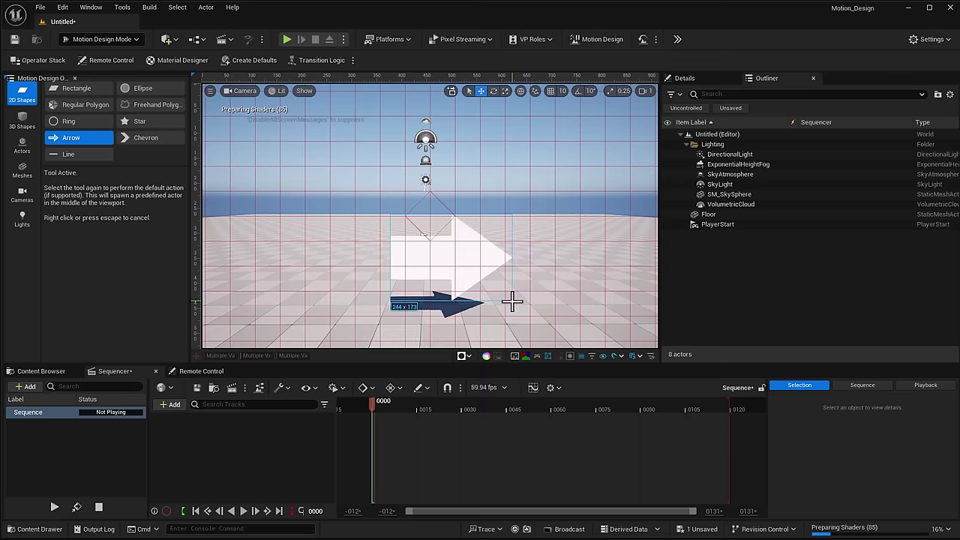
Draw a 2D arrow about 267 × 190 units, with Ratio Arrow Line about 0.71 and Ratio Arrow Y about 0.67
{"action": "left_click", "coordinate": [510, 300]}
{"action": "scroll", "coordinate": [808, 313], "scroll_direction": "down", "scroll_amount": 5}
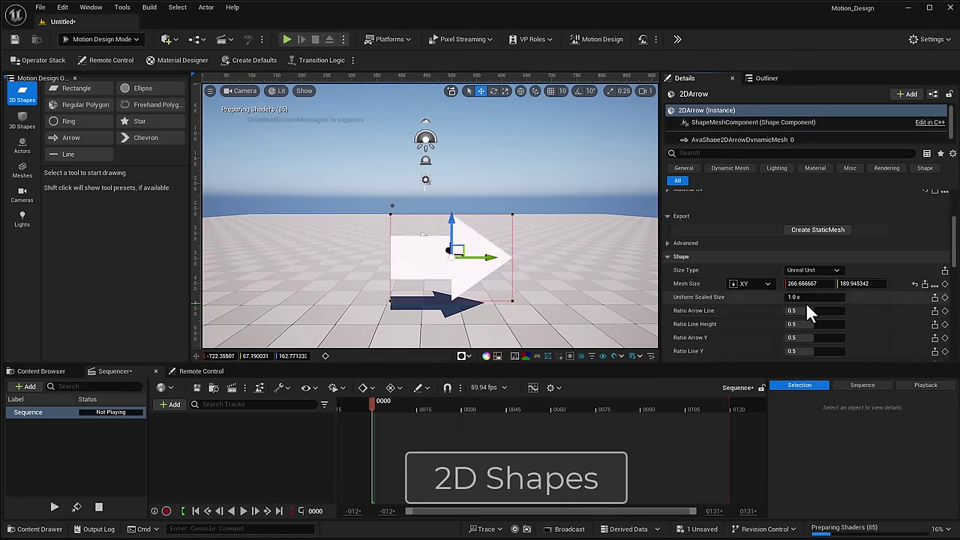
{"action": "left_click_drag", "start_coordinate": [807, 310], "coordinate": [827, 311]}
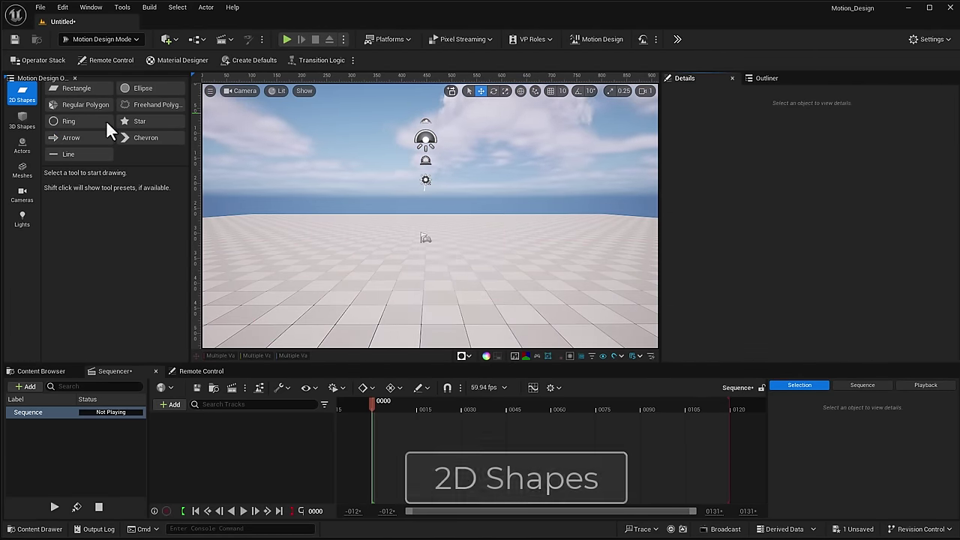
Draw a star about 303 × 308 units with 15 points, a bevel size of about 26.6 and 8 bevel subdivisions
{"action": "left_click", "coordinate": [139, 121]}
{"action": "left_click", "coordinate": [450, 247]}
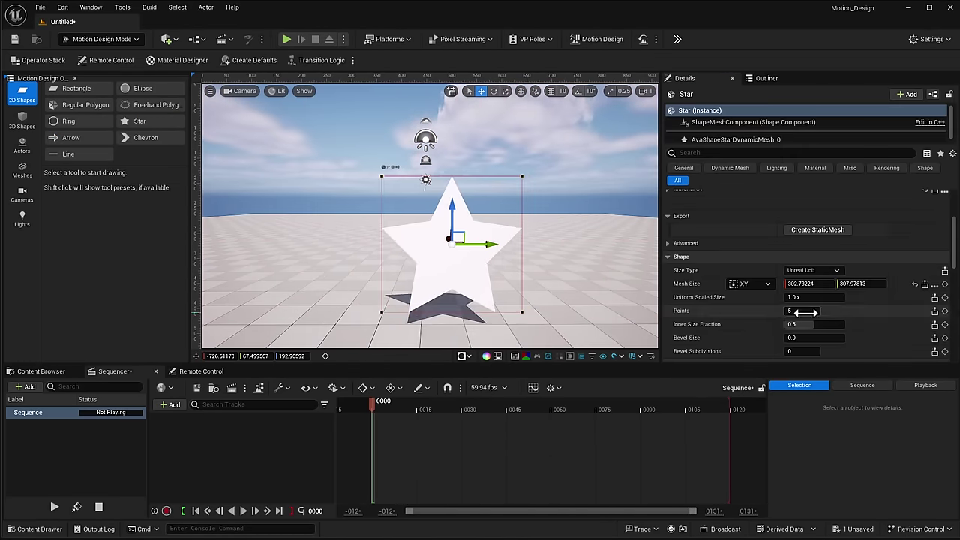
{"action": "left_click_drag", "start_coordinate": [804, 311], "coordinate": [824, 337]}
{"action": "left_click_drag", "start_coordinate": [806, 351], "coordinate": [821, 351]}
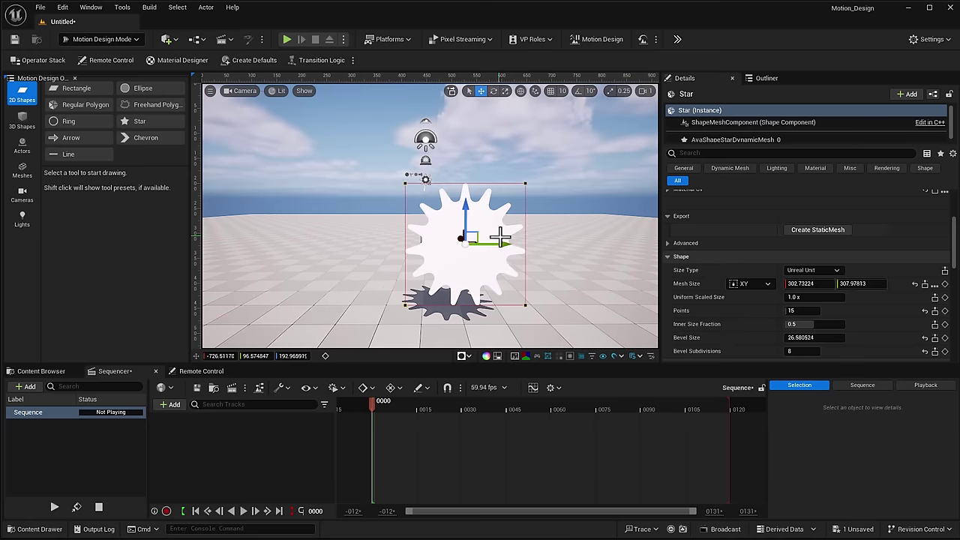
Draw 2D chevrons side by side next to the star, each about 269 × 229 units
{"action": "left_click", "coordinate": [145, 137]}
{"action": "left_click", "coordinate": [308, 248]}
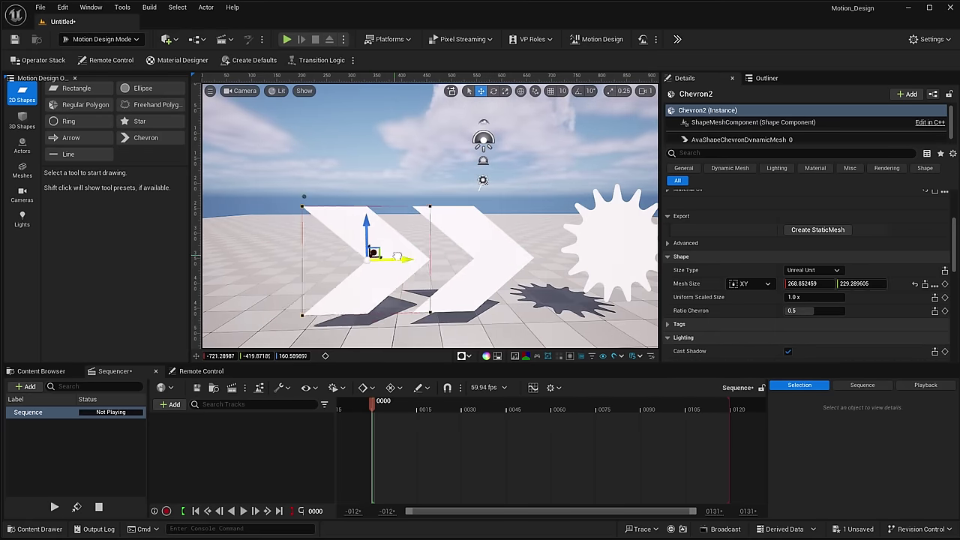
Arrange the two chevrons and place a second pair on the other side of the star, pointing back towards it
{"action": "left_click_drag", "start_coordinate": [398, 257], "coordinate": [370, 258]}
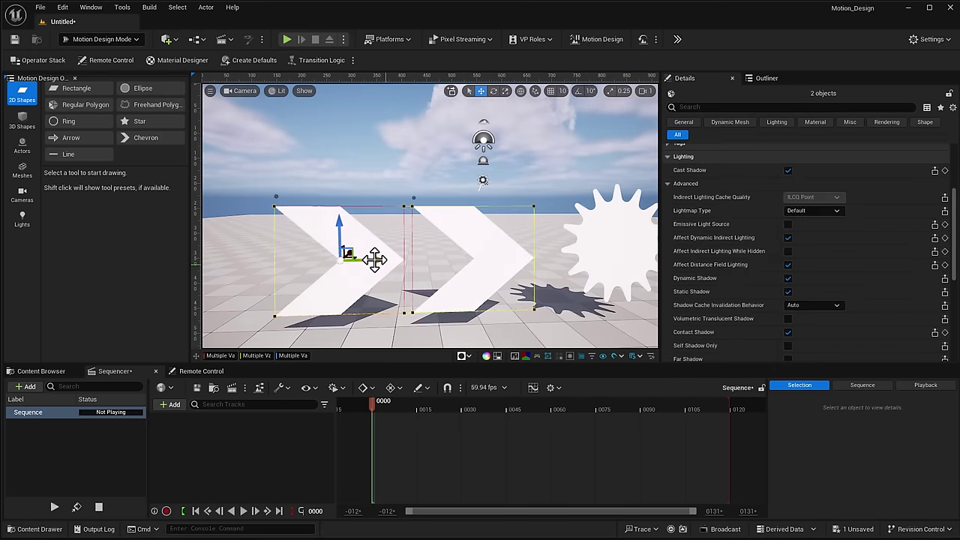
{"action": "right_click_drag", "start_coordinate": [400, 295], "coordinate": [360, 295]}
{"action": "left_click_drag", "start_coordinate": [430, 220], "coordinate": [378, 229]}
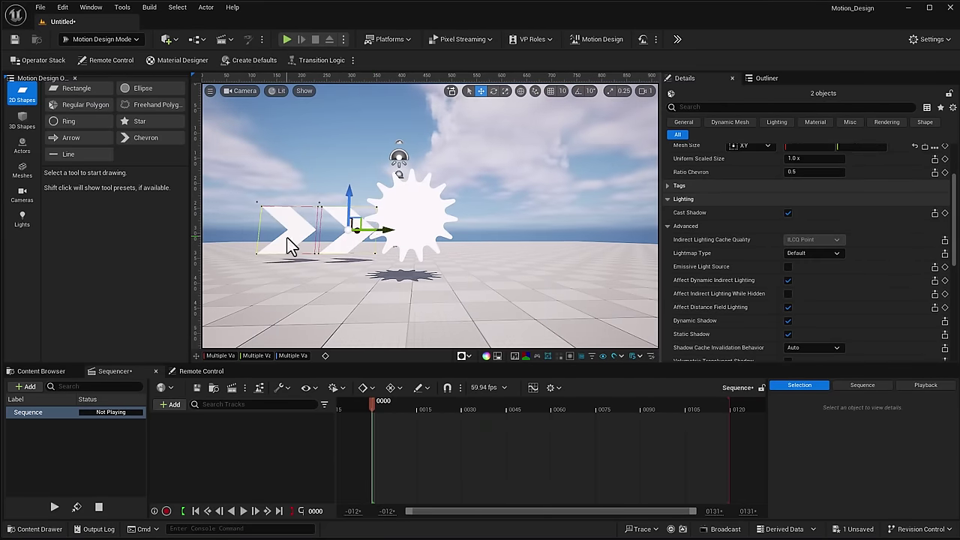
{"action": "left_click_drag", "start_coordinate": [289, 242], "coordinate": [515, 268], "text": "alt"}
{"action": "key", "text": "e"}
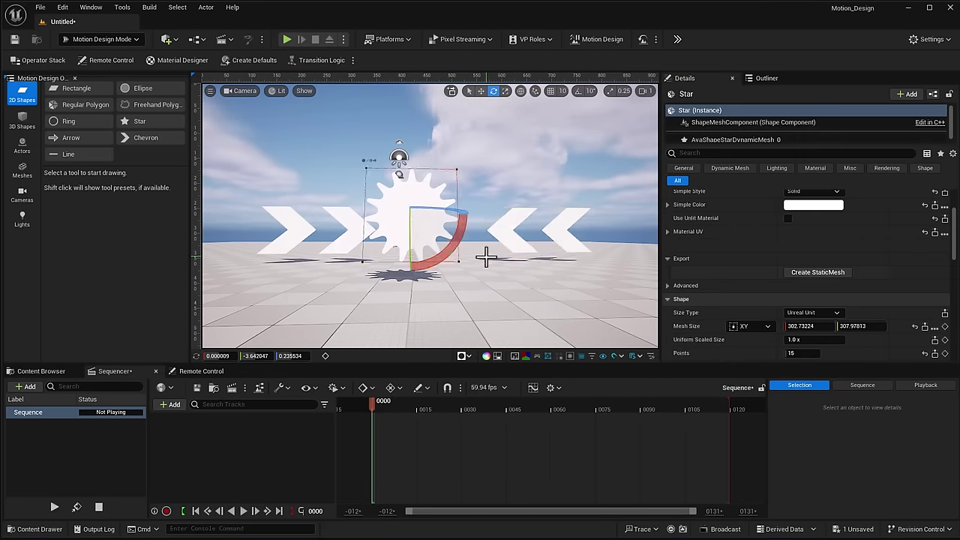
Move the star sideways so it sits centred between the two facing pairs of chevrons
{"action": "mouse_move", "coordinate": [486, 257]}
{"action": "right_mouse_down"}
{"action": "mouse_move", "coordinate": [509, 257]}
{"action": "mouse_move", "coordinate": [482, 257]}
{"action": "right_mouse_up"}
{"action": "key", "text": "r"}
{"action": "key", "text": "w"}
{"action": "left_click_drag", "start_coordinate": [453, 214], "coordinate": [479, 215]}
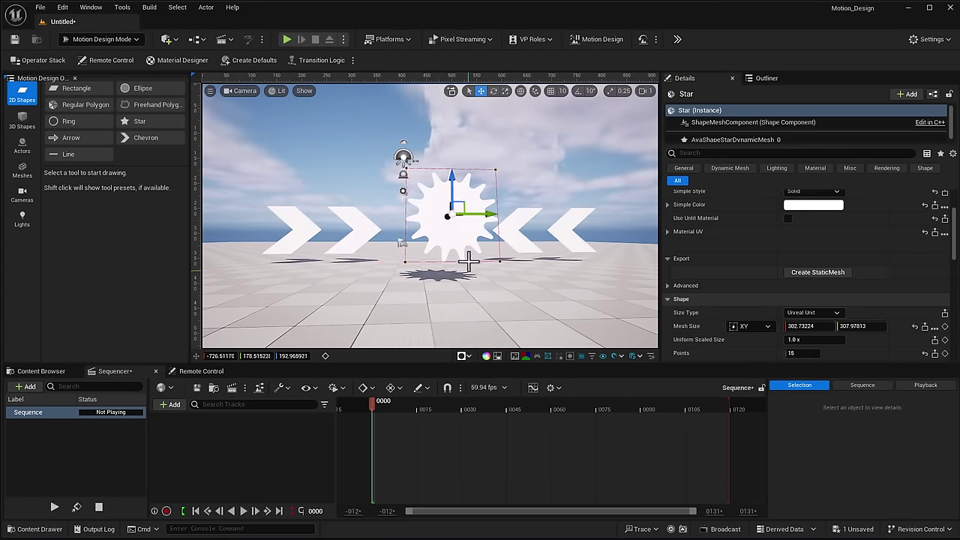
{"action": "scroll", "coordinate": [525, 268], "scroll_direction": "up", "scroll_amount": 2}
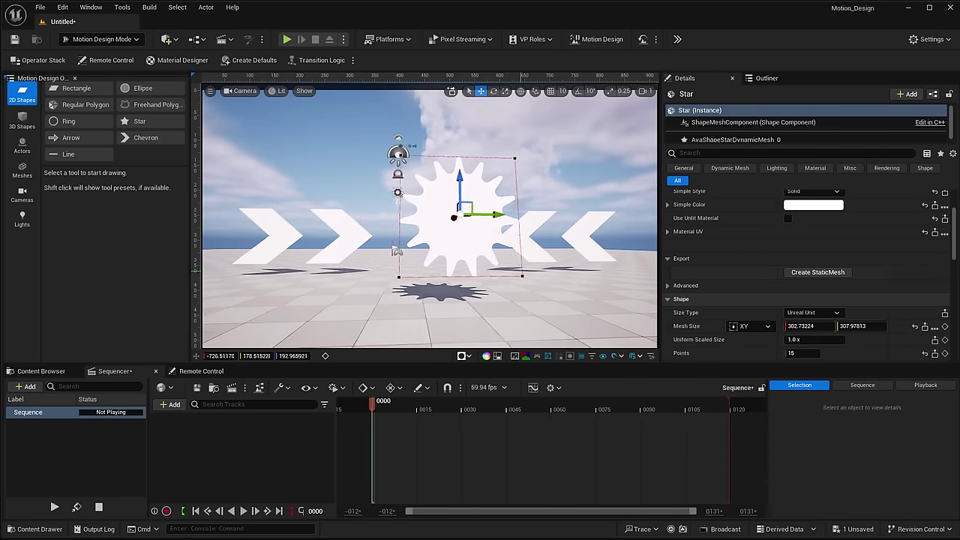
{"action": "right_click_drag", "start_coordinate": [521, 272], "coordinate": [454, 303]}
{"action": "mouse_move", "coordinate": [444, 274]}
{"action": "left_mouse_down"}
{"action": "mouse_move", "coordinate": [469, 274]}
{"action": "mouse_move", "coordinate": [430, 278]}
{"action": "left_mouse_up"}
Set the star's Simple Color to a dark blue with R 0.0, G about 0.028 and B about 0.078
{"action": "left_click", "coordinate": [813, 205]}
{"action": "left_click_drag", "start_coordinate": [862, 289], "coordinate": [827, 265]}
{"action": "mouse_move", "coordinate": [467, 280]}
{"action": "left_mouse_down"}
{"action": "mouse_move", "coordinate": [448, 280]}
{"action": "mouse_move", "coordinate": [466, 280]}
{"action": "left_mouse_up"}
{"action": "left_click_drag", "start_coordinate": [948, 249], "coordinate": [948, 339]}
Move the star up above the chevrons and back down between the two pairs, close to the floor
{"action": "left_click_drag", "start_coordinate": [434, 272], "coordinate": [426, 245]}
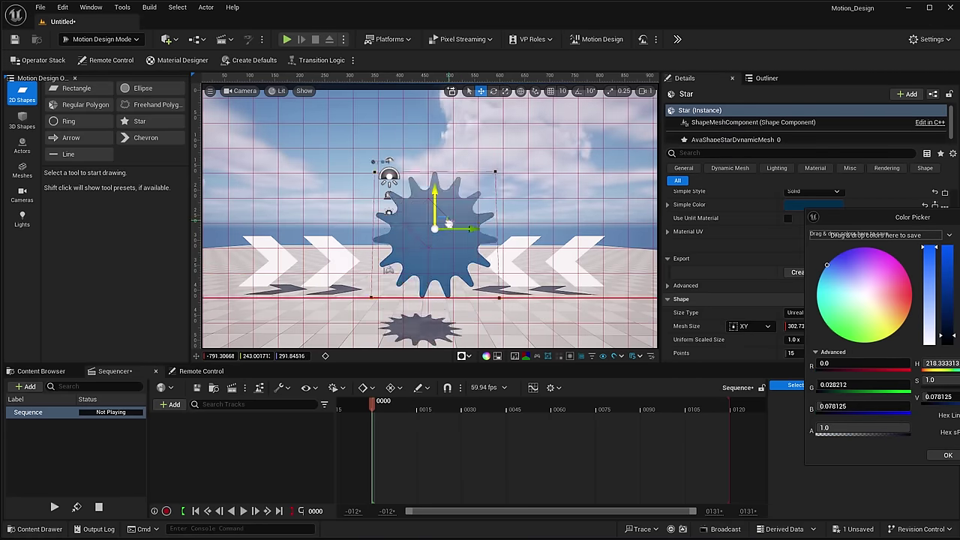
{"action": "left_click_drag", "start_coordinate": [463, 164], "coordinate": [463, 125]}
{"action": "left_click_drag", "start_coordinate": [471, 131], "coordinate": [507, 130]}
{"action": "left_click_drag", "start_coordinate": [471, 113], "coordinate": [463, 280]}
{"action": "left_click_drag", "start_coordinate": [492, 280], "coordinate": [449, 279]}
Recolor the star orange with R 1.0, G about 0.117 and B 0.0, and reduce the color's brightness
{"action": "left_click_drag", "start_coordinate": [893, 288], "coordinate": [899, 283]}
{"action": "left_click_drag", "start_coordinate": [948, 335], "coordinate": [949, 240]}
{"action": "left_click_drag", "start_coordinate": [902, 287], "coordinate": [912, 301]}
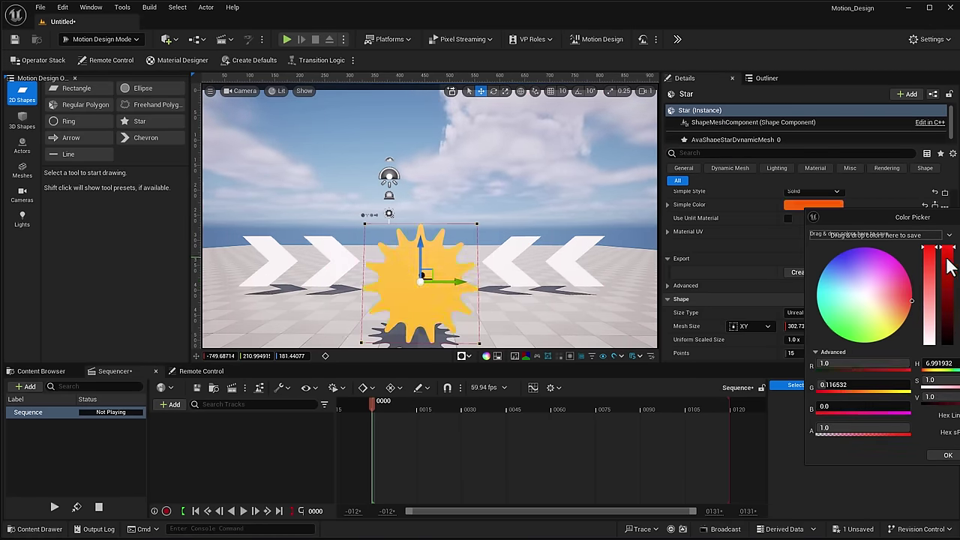
{"action": "left_click_drag", "start_coordinate": [949, 262], "coordinate": [949, 311]}
{"action": "right_click_drag", "start_coordinate": [451, 293], "coordinate": [448, 294]}
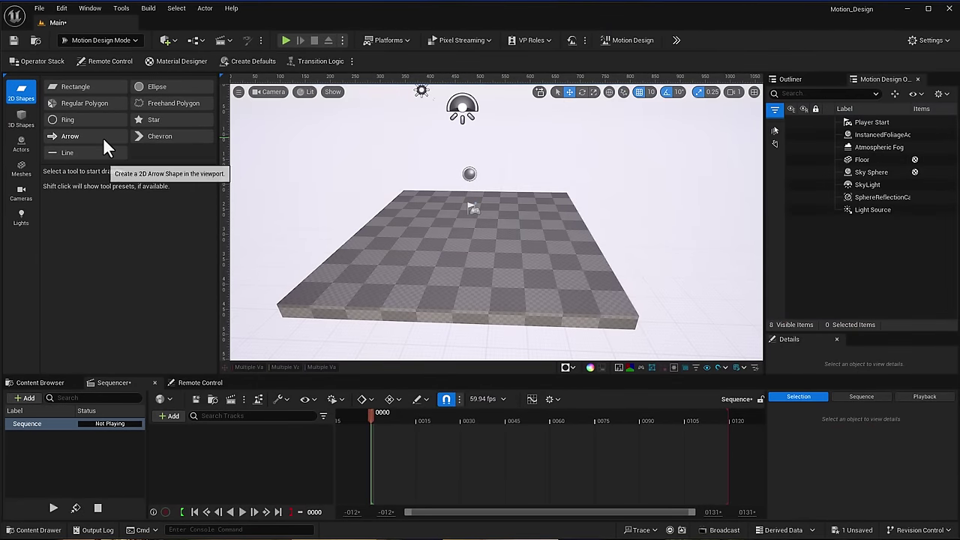
In the Main level, look through the available 3D shape, actor, mesh, camera and light tools
{"action": "left_click", "coordinate": [21, 120]}
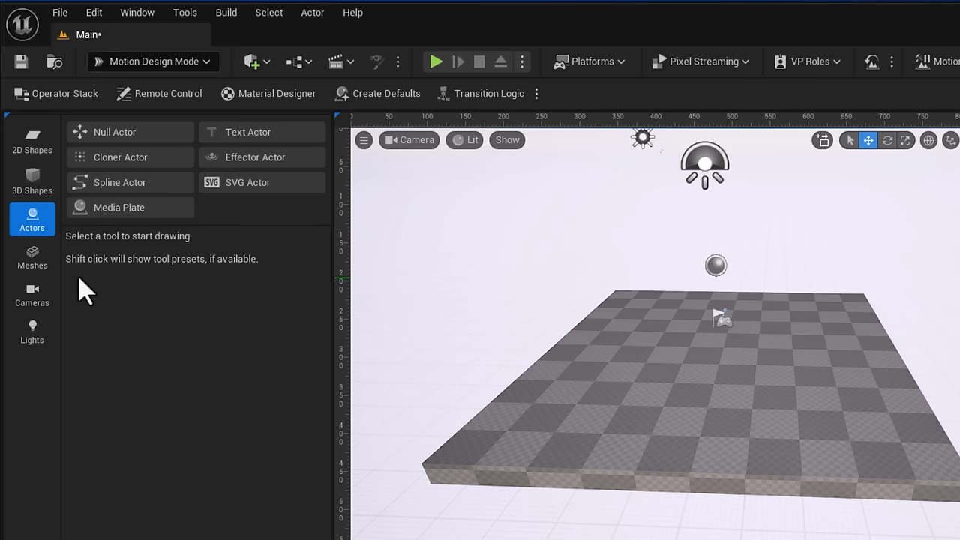
{"action": "left_click", "coordinate": [32, 262]}
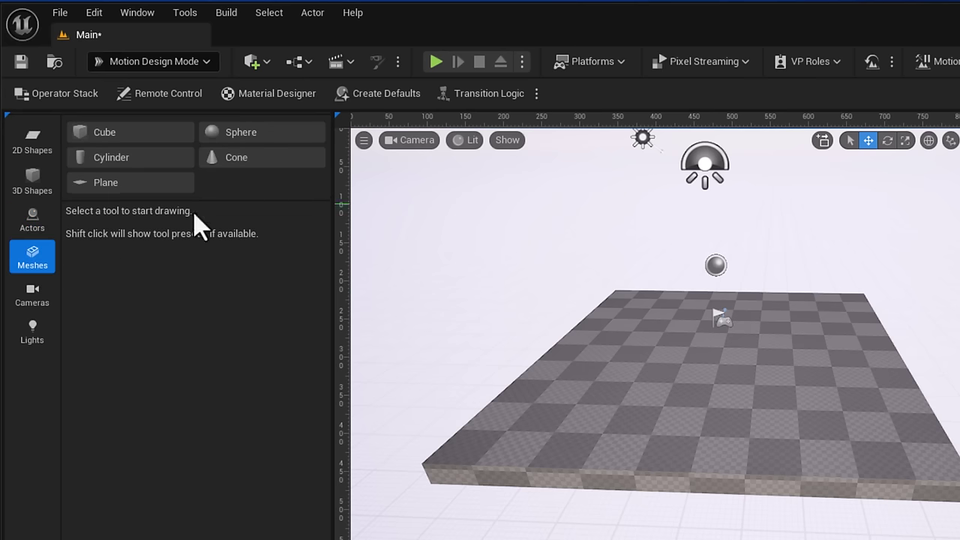
{"action": "left_click", "coordinate": [36, 296]}
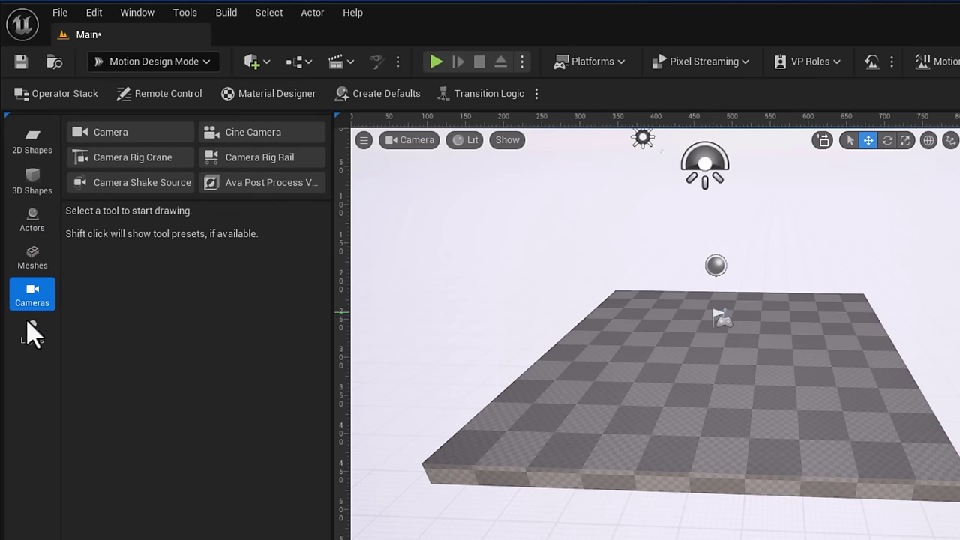
{"action": "left_click", "coordinate": [27, 330]}
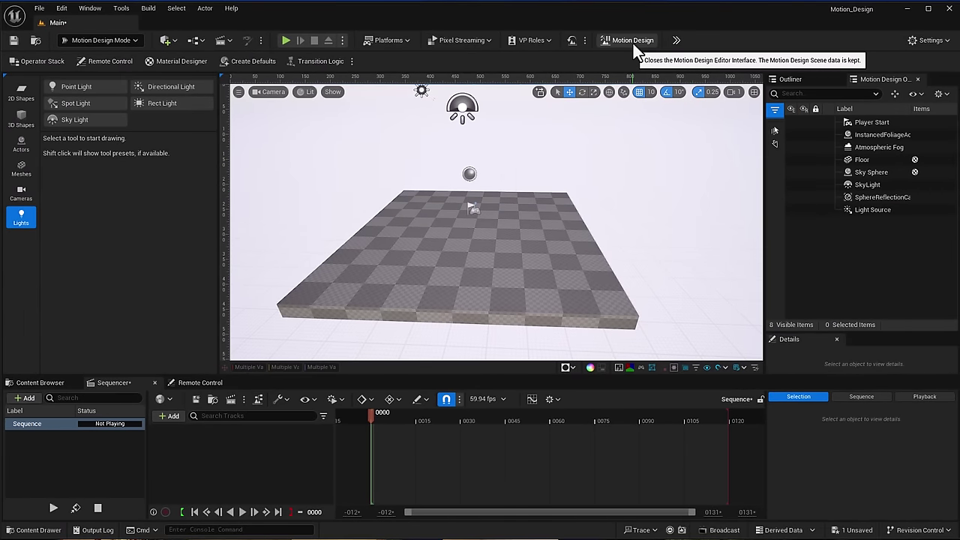
Deactivate the Motion Design interface for the Main level and activate it again
{"action": "left_click", "coordinate": [633, 44]}
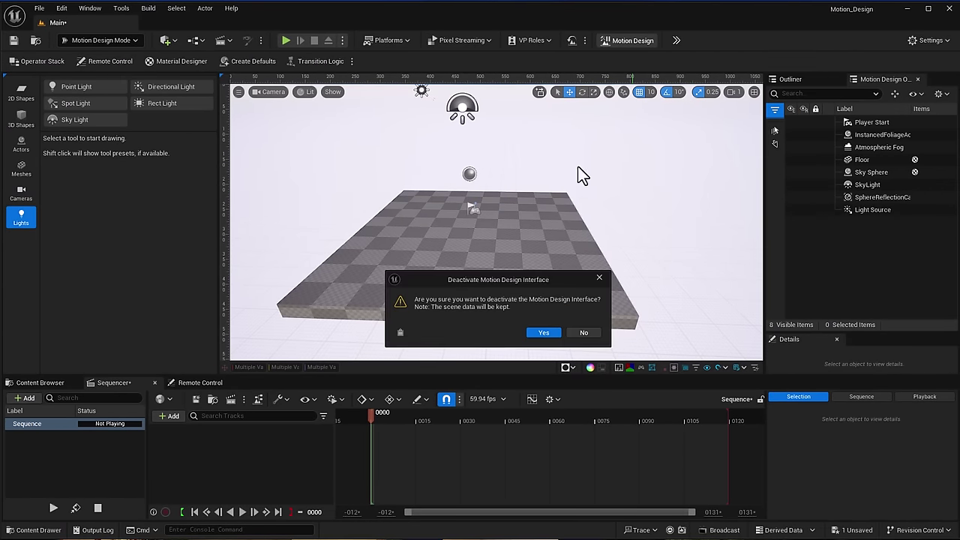
{"action": "left_click", "coordinate": [543, 332]}
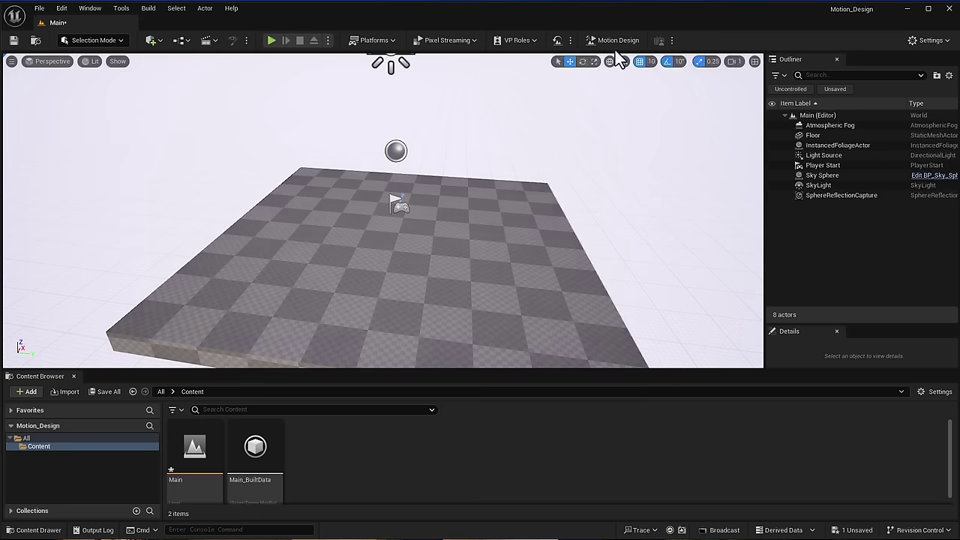
{"action": "left_click", "coordinate": [616, 42]}
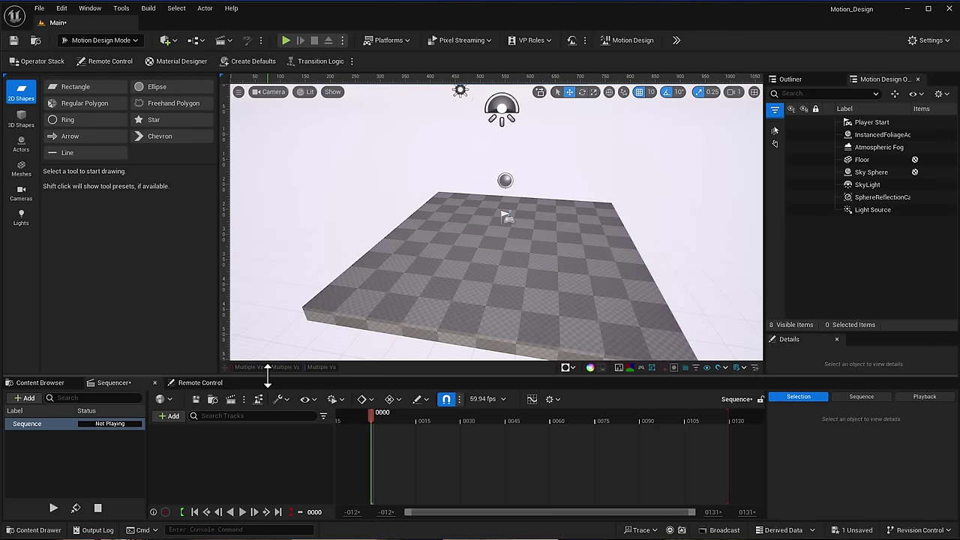
Enlarge the viewport and place a Cloner Actor above the floor of the Main level
{"action": "left_click_drag", "start_coordinate": [268, 377], "coordinate": [274, 452]}
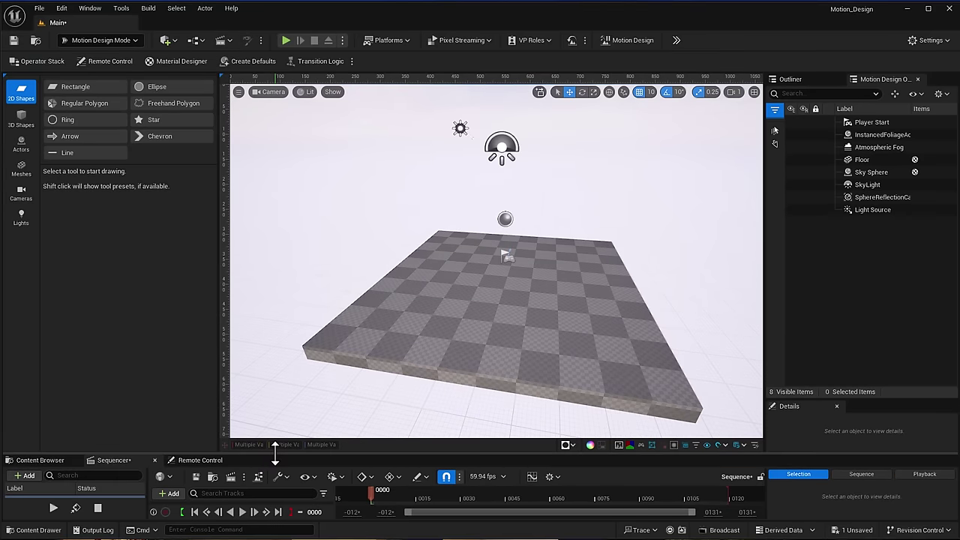
{"action": "left_click", "coordinate": [21, 144]}
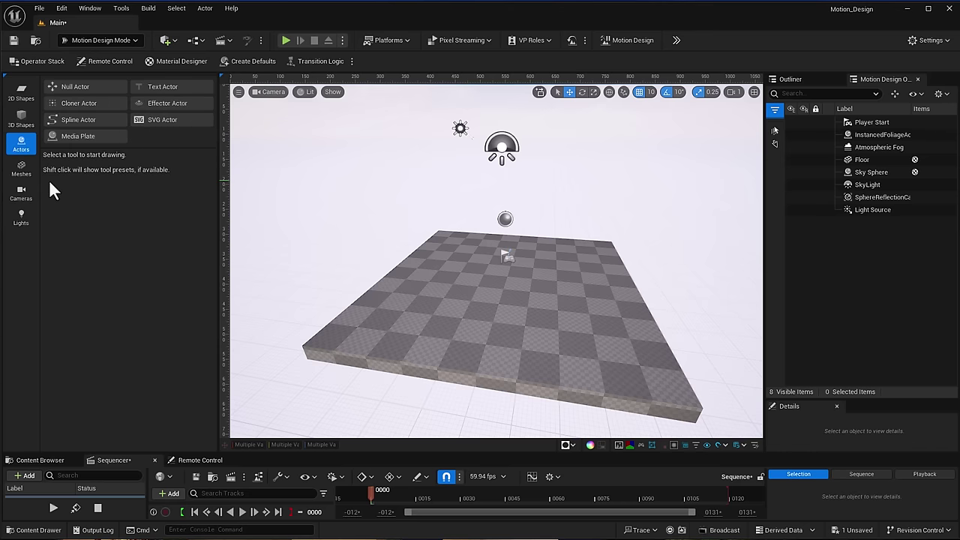
{"action": "left_click", "coordinate": [75, 101]}
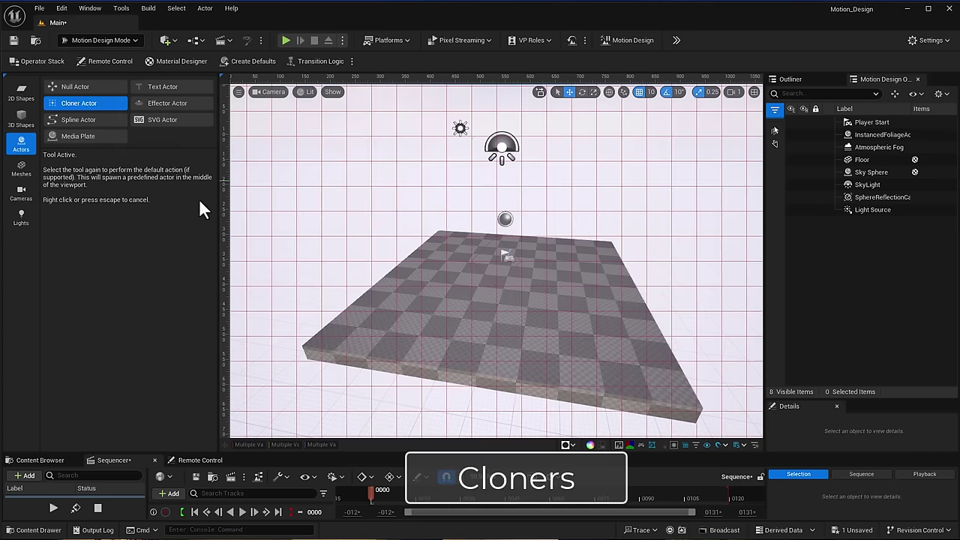
{"action": "left_click", "coordinate": [492, 282]}
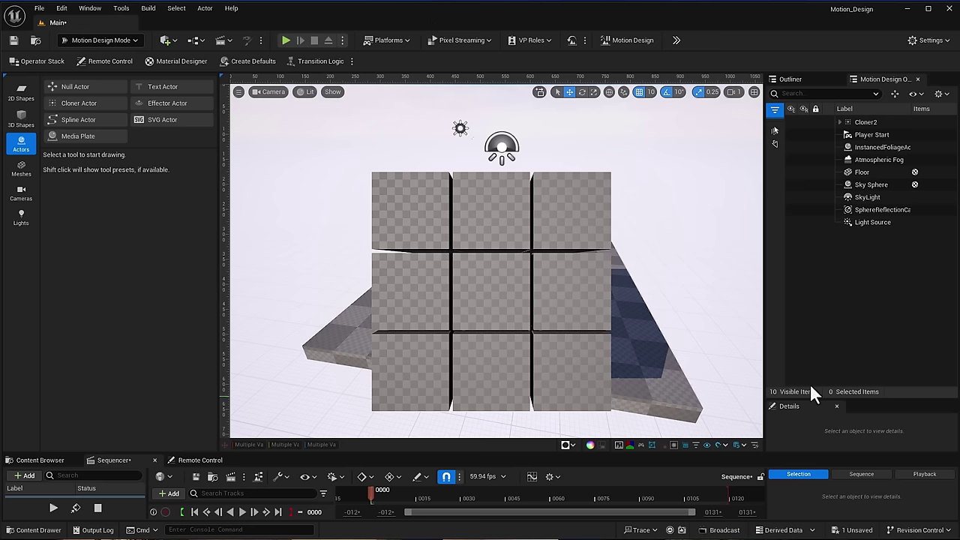
Select the cube cloner beside the floor and enlarge the Details area to show its properties
{"action": "mouse_move", "coordinate": [418, 334]}
{"action": "right_mouse_down"}
{"action": "mouse_move", "coordinate": [510, 353]}
{"action": "mouse_move", "coordinate": [568, 385]}
{"action": "mouse_move", "coordinate": [630, 375]}
{"action": "mouse_move", "coordinate": [426, 343]}
{"action": "right_mouse_up"}
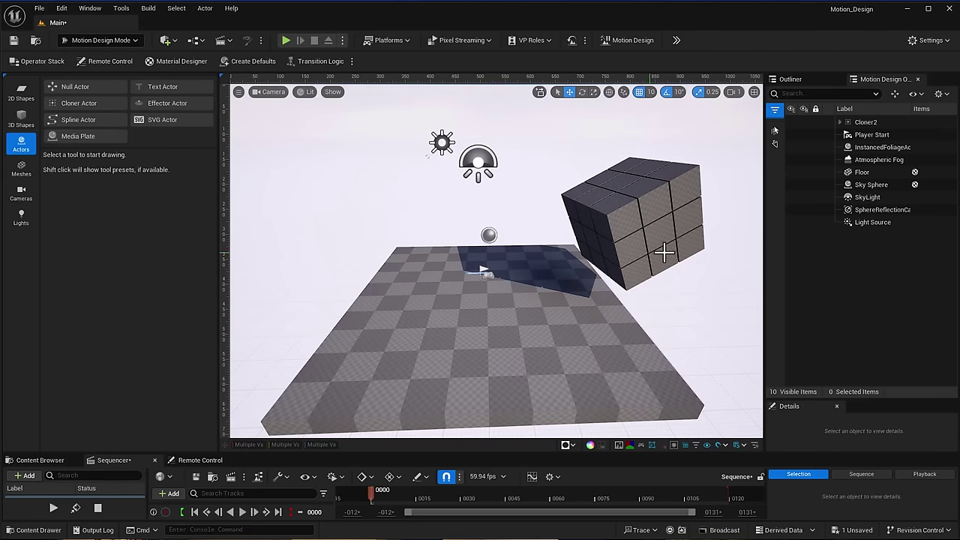
{"action": "left_click", "coordinate": [649, 228]}
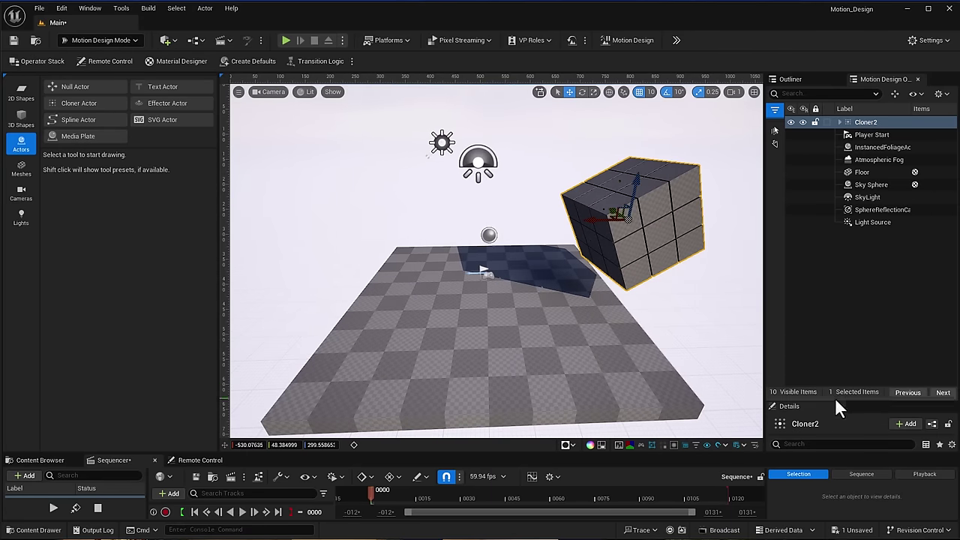
{"action": "left_click_drag", "start_coordinate": [828, 398], "coordinate": [827, 211]}
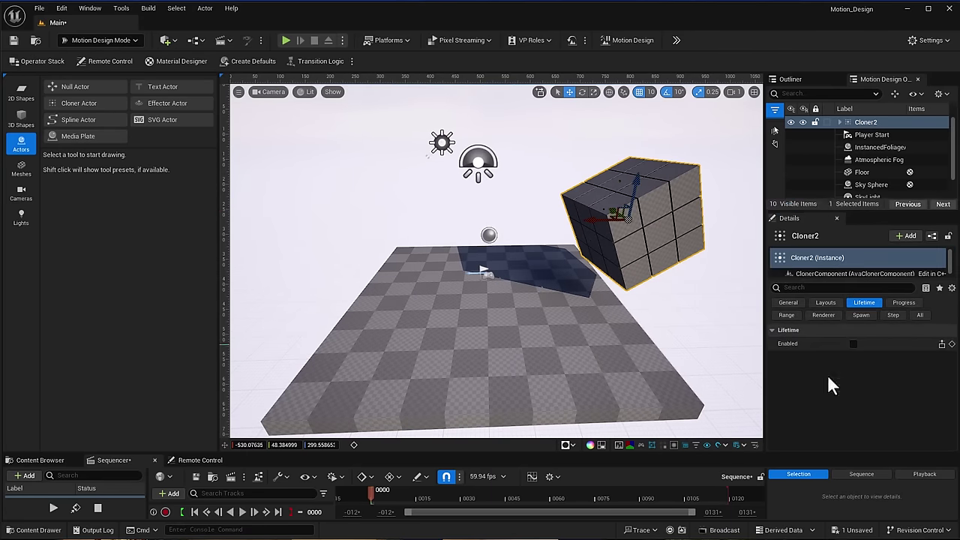
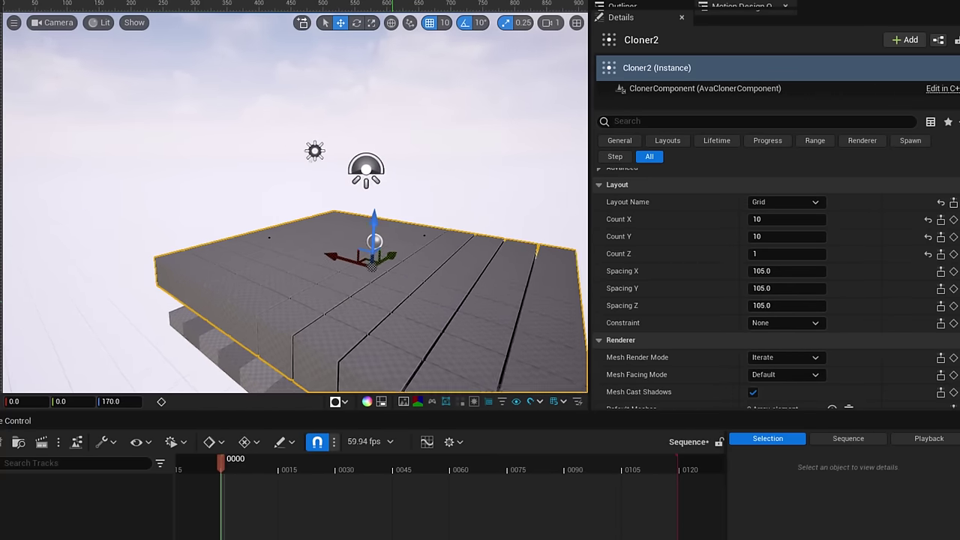
Look through the cloner's properties and spawn an effector linked to it
{"action": "scroll", "coordinate": [760, 318], "scroll_direction": "down", "scroll_amount": 4}
{"action": "scroll", "coordinate": [701, 315], "scroll_direction": "down", "scroll_amount": 4}
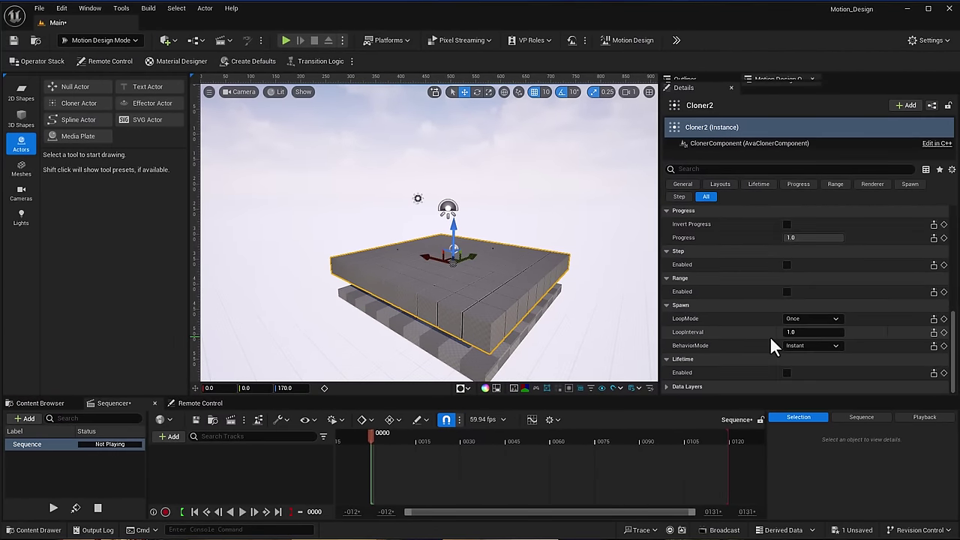
{"action": "scroll", "coordinate": [770, 336], "scroll_direction": "up", "scroll_amount": 8}
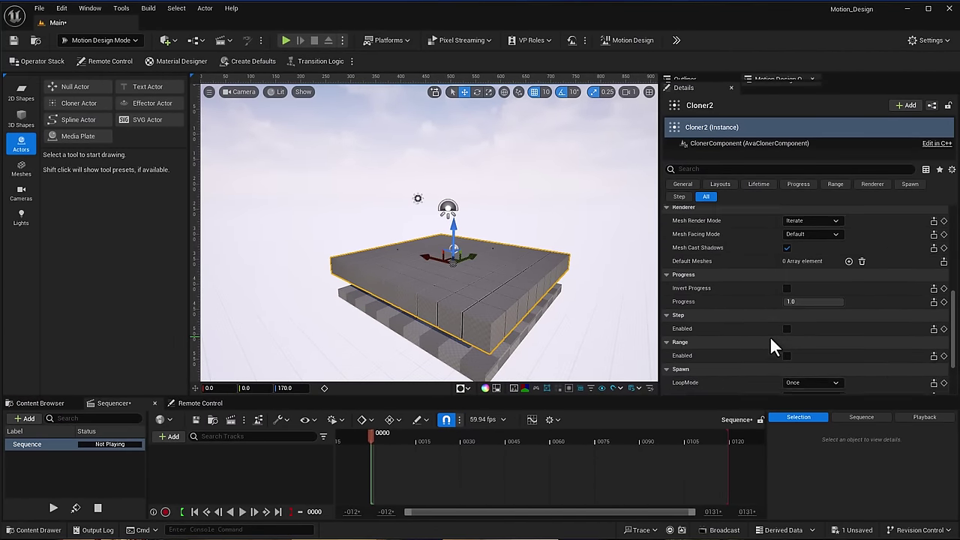
{"action": "scroll", "coordinate": [769, 334], "scroll_direction": "up", "scroll_amount": 3}
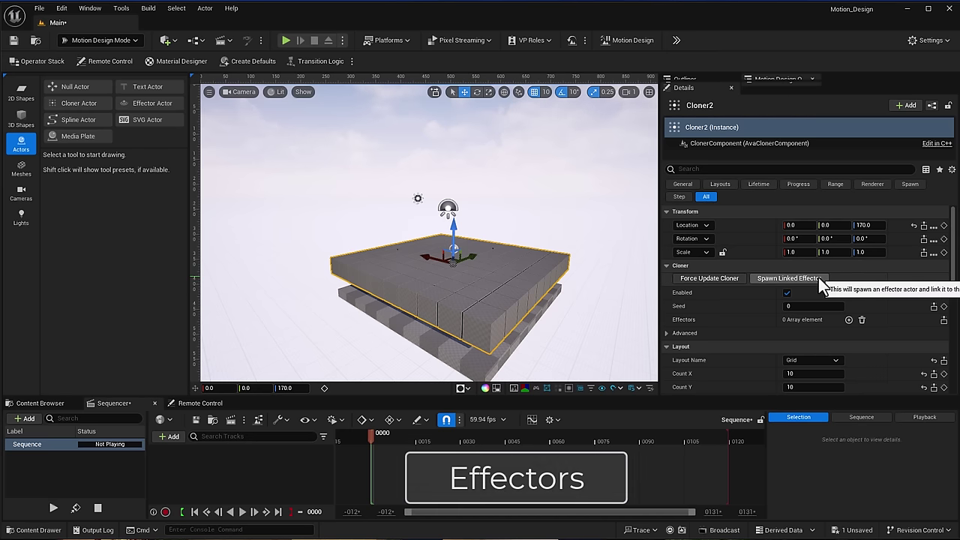
{"action": "left_click", "coordinate": [818, 278]}
Inspect the raised cubes around the effector and move the cloner along the Y axis to 80
{"action": "scroll", "coordinate": [467, 281], "scroll_direction": "up", "scroll_amount": 6}
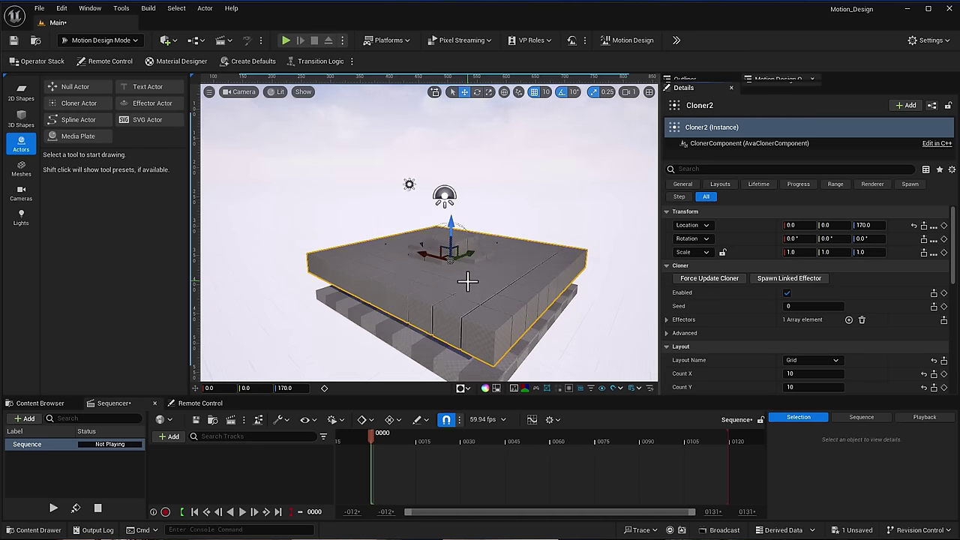
{"action": "scroll", "coordinate": [467, 283], "scroll_direction": "down", "scroll_amount": 4}
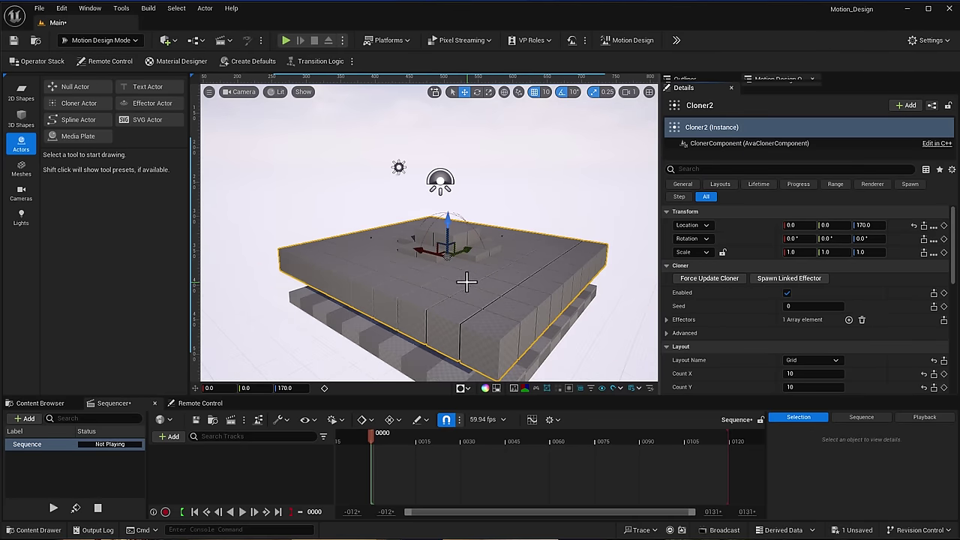
{"action": "scroll", "coordinate": [454, 240], "scroll_direction": "up", "scroll_amount": 5}
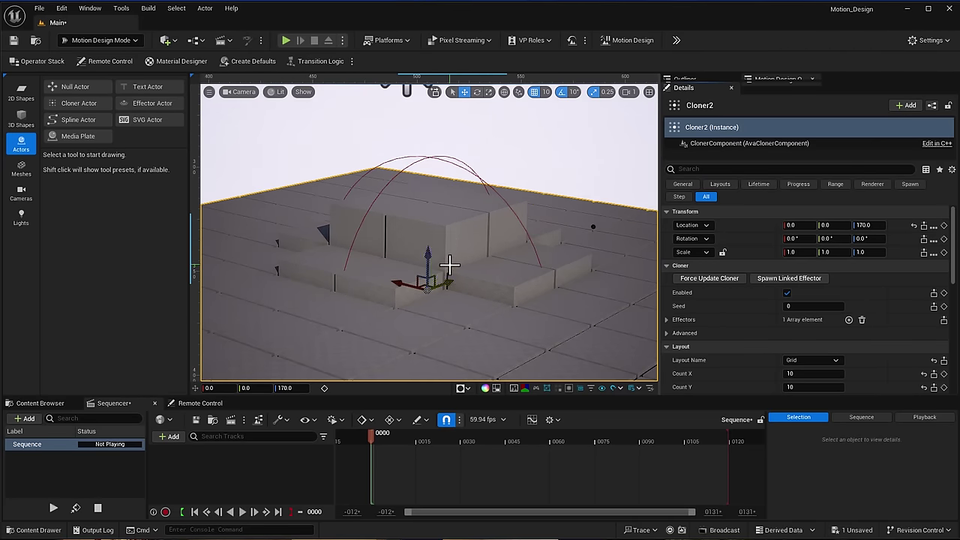
{"action": "scroll", "coordinate": [447, 283], "scroll_direction": "down", "scroll_amount": 6}
{"action": "left_click_drag", "start_coordinate": [465, 285], "coordinate": [487, 282]}
{"action": "scroll", "coordinate": [508, 290], "scroll_direction": "down", "scroll_amount": 3}
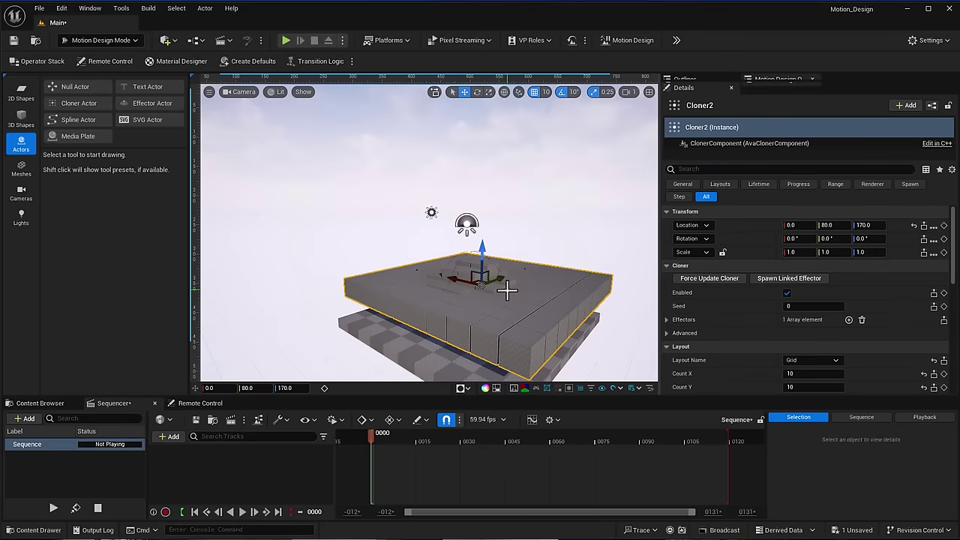
Dock the Motion Design Outliner above the actor tools, make room for the Details and select the effector
{"action": "left_click_drag", "start_coordinate": [777, 79], "coordinate": [42, 113]}
{"action": "left_click_drag", "start_coordinate": [113, 235], "coordinate": [114, 337]}
{"action": "left_click_drag", "start_coordinate": [696, 76], "coordinate": [693, 256]}
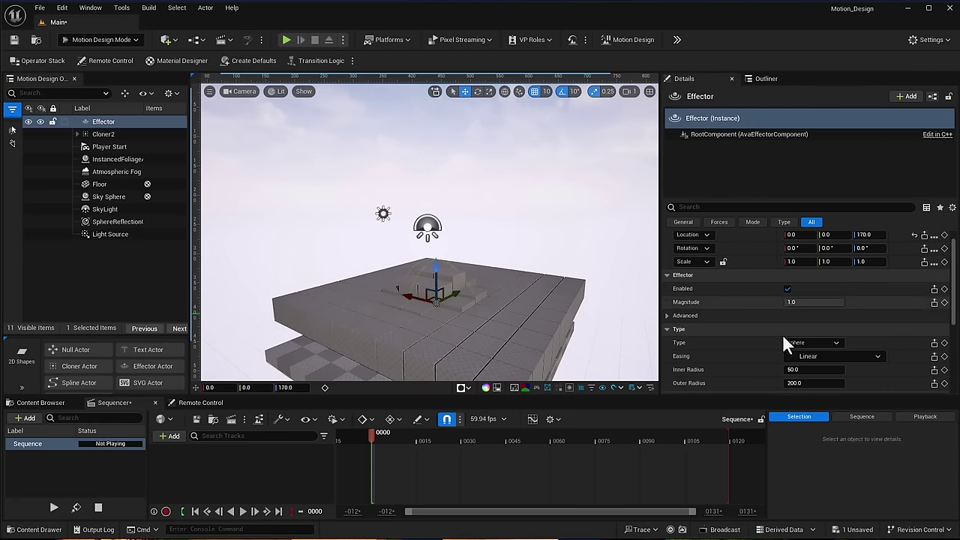
Set the effector's Z offset to 1000 and move the effector along the Y axis to -30
{"action": "scroll", "coordinate": [772, 315], "scroll_direction": "down", "scroll_amount": 3}
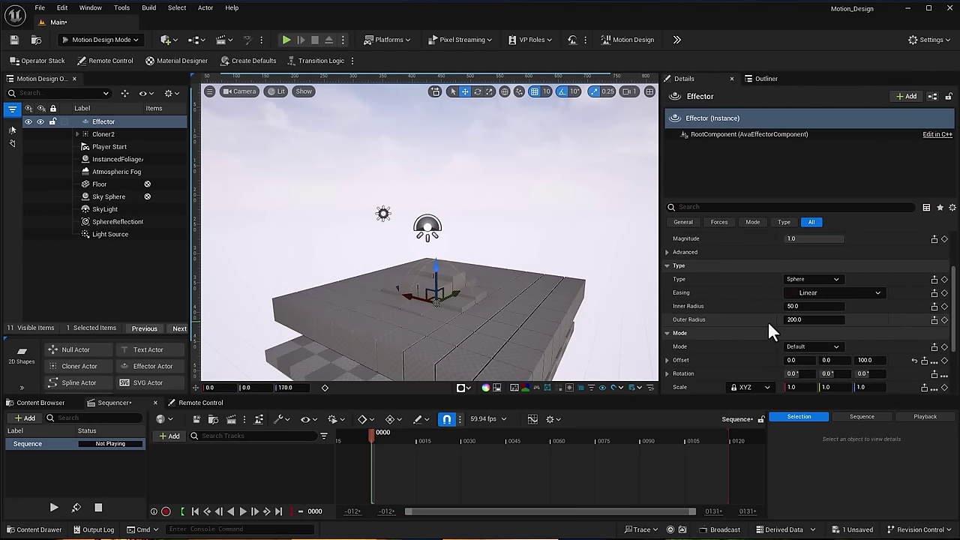
{"action": "scroll", "coordinate": [767, 330], "scroll_direction": "down", "scroll_amount": 1}
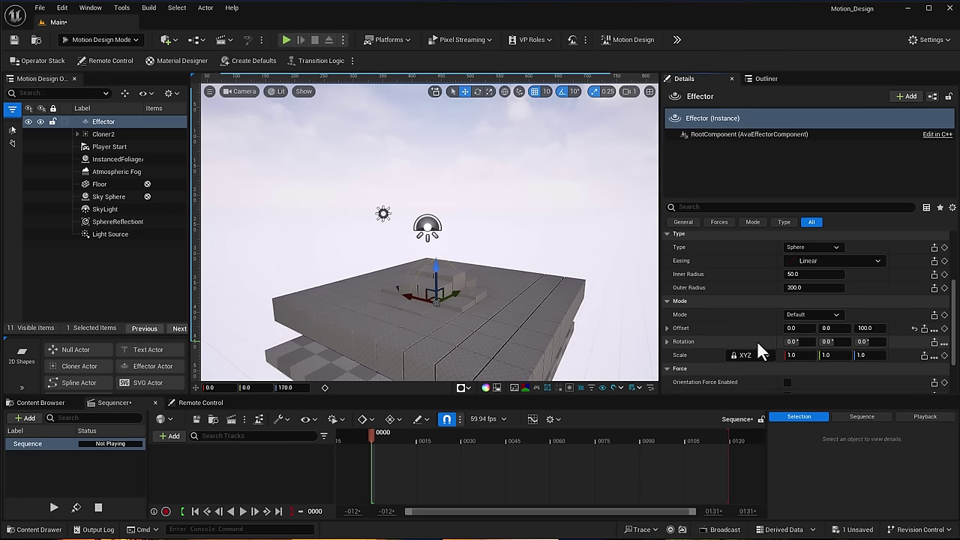
{"action": "left_click", "coordinate": [868, 327]}
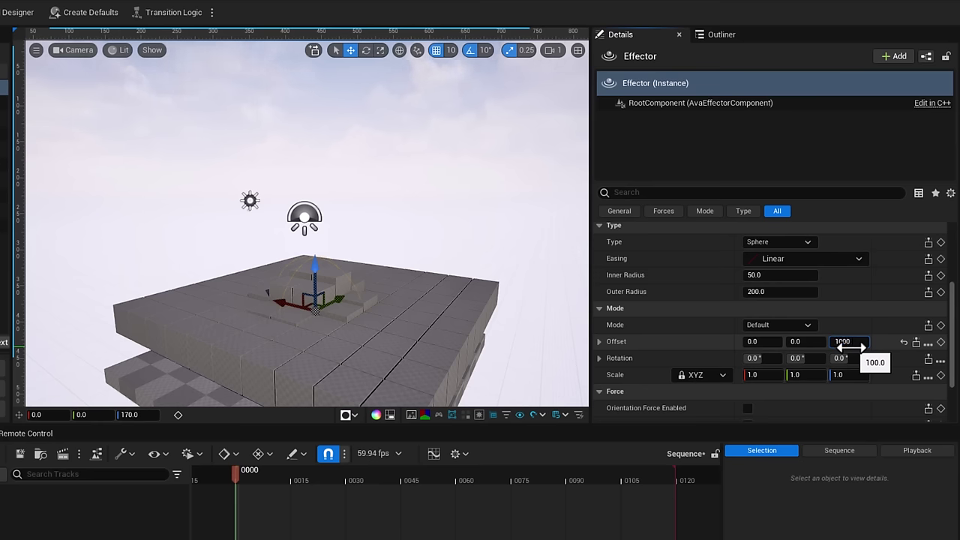
{"action": "type", "text": "1000"}
{"action": "key", "text": "Return"}
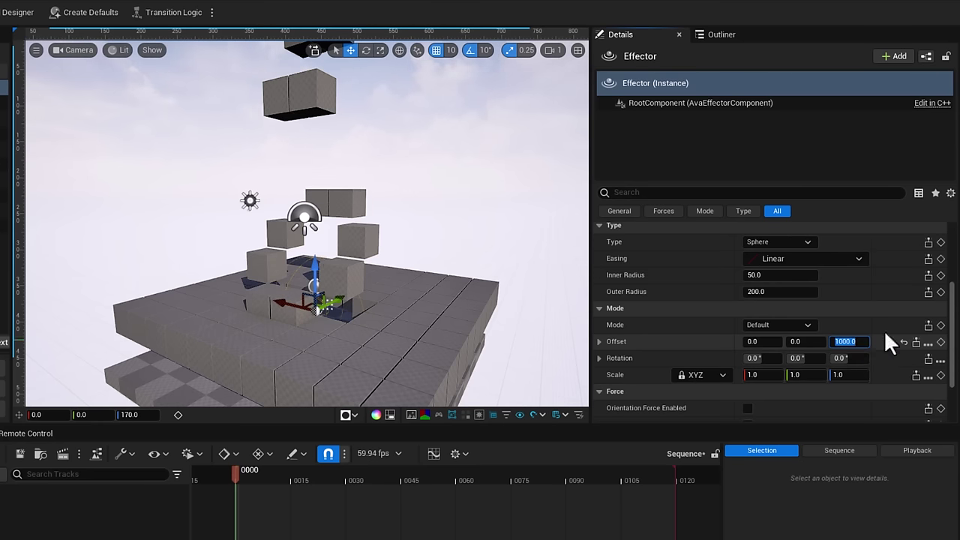
{"action": "left_click_drag", "start_coordinate": [337, 300], "coordinate": [332, 364]}
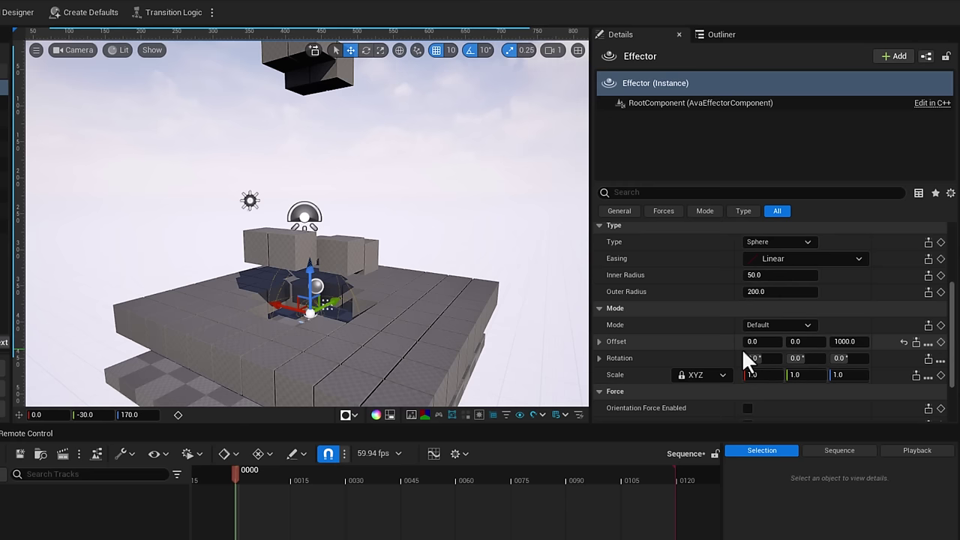
Keep the effector's Sphere type and adjust its inner radius to about 69.57 and outer radius to about 233.77
{"action": "left_click", "coordinate": [788, 244]}
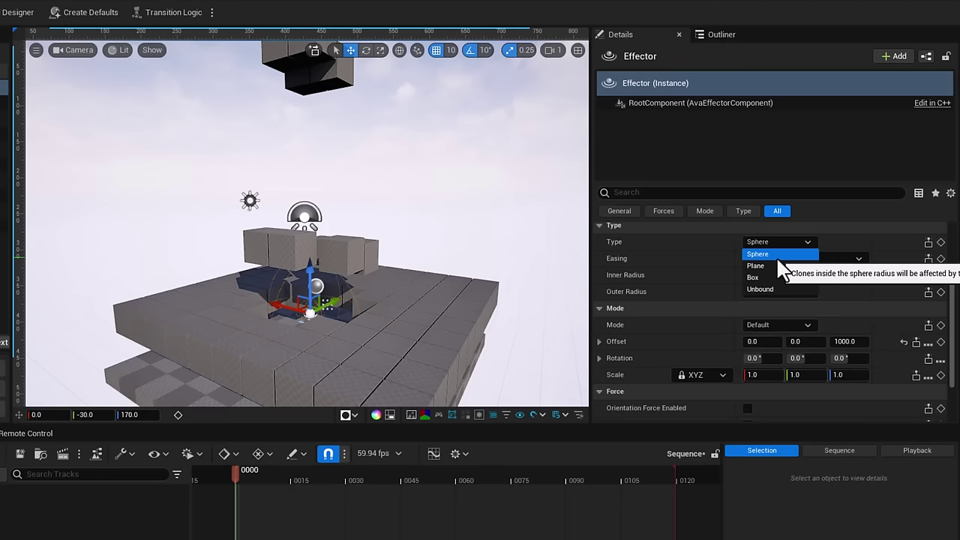
{"action": "left_click", "coordinate": [635, 276]}
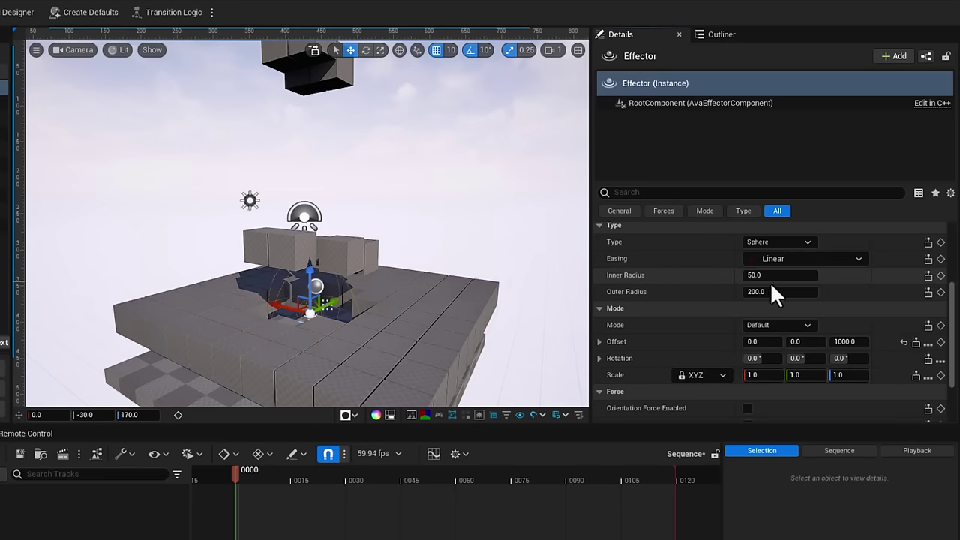
{"action": "left_click_drag", "start_coordinate": [756, 277], "coordinate": [787, 291]}
Try the Box effector type with an outer X extent of about 350, moving the effector along Y to 250
{"action": "left_click", "coordinate": [767, 250]}
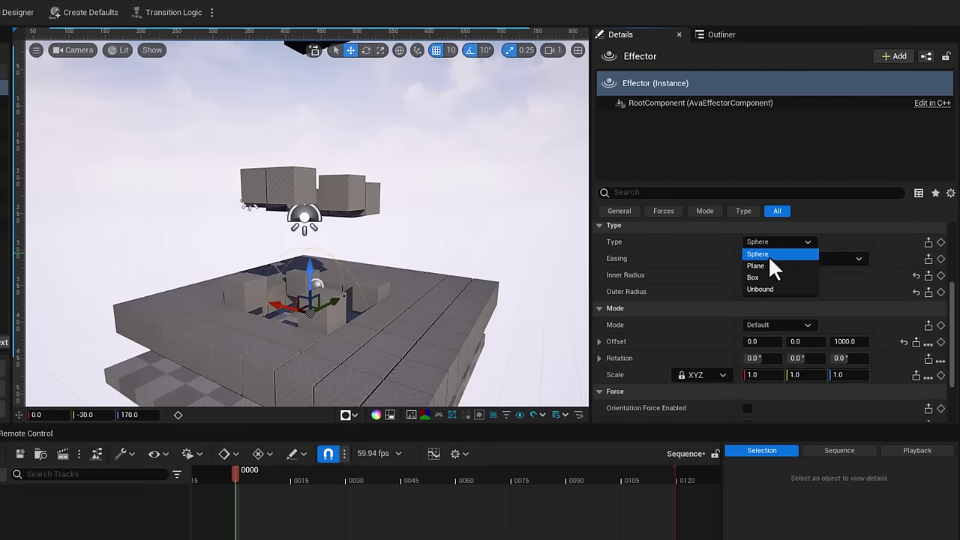
{"action": "left_click", "coordinate": [772, 276]}
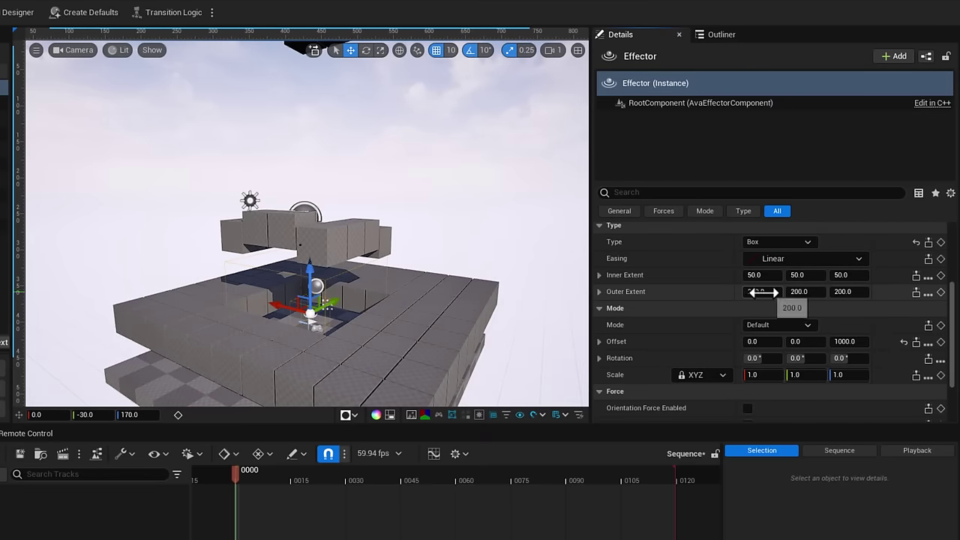
{"action": "left_click_drag", "start_coordinate": [755, 292], "coordinate": [802, 292]}
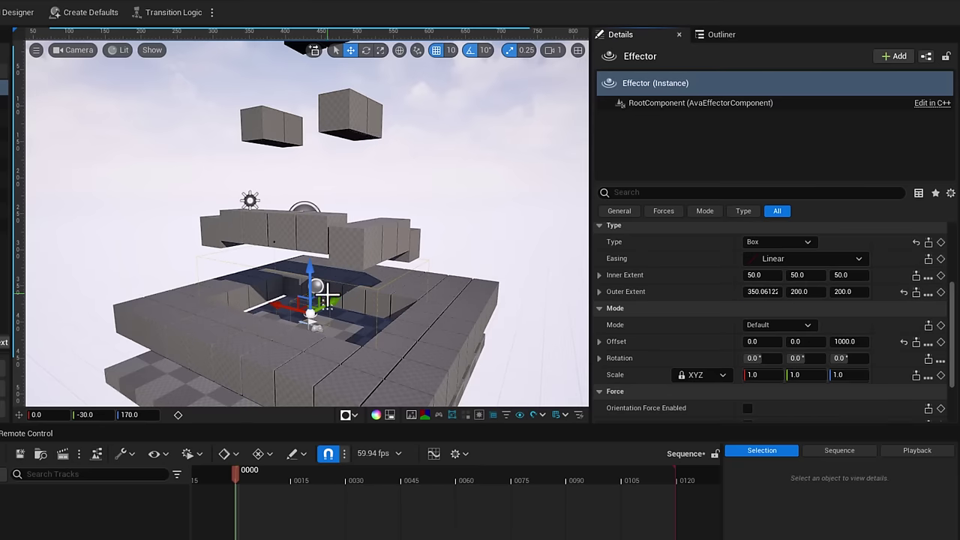
{"action": "left_click_drag", "start_coordinate": [330, 301], "coordinate": [344, 294]}
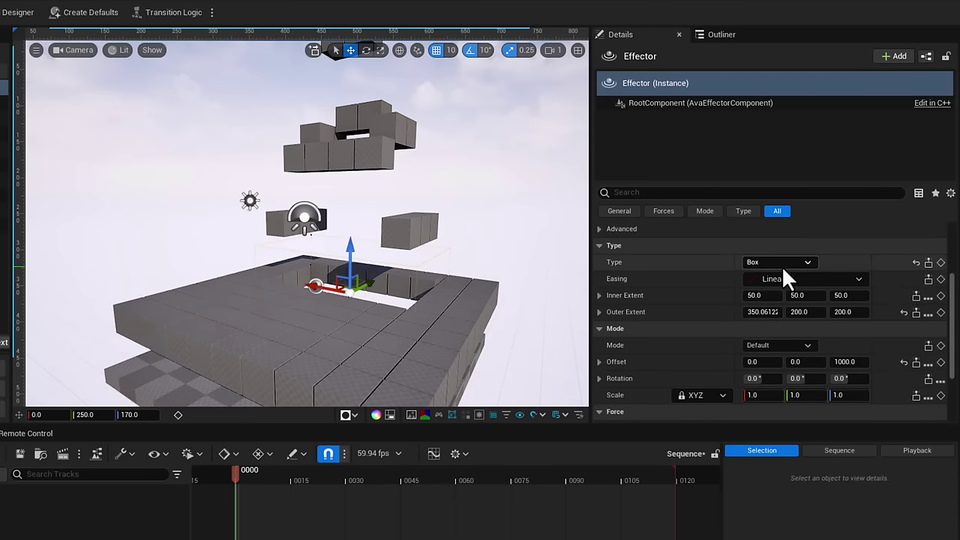
Try the Unbound and Plane effector types, moving the plane effector along Y to 350
{"action": "left_click", "coordinate": [781, 265]}
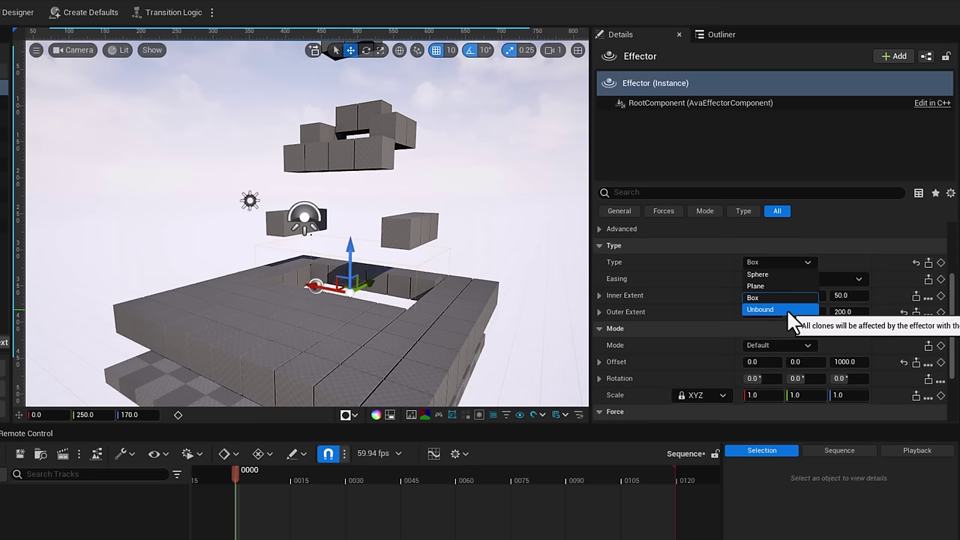
{"action": "left_click", "coordinate": [786, 309]}
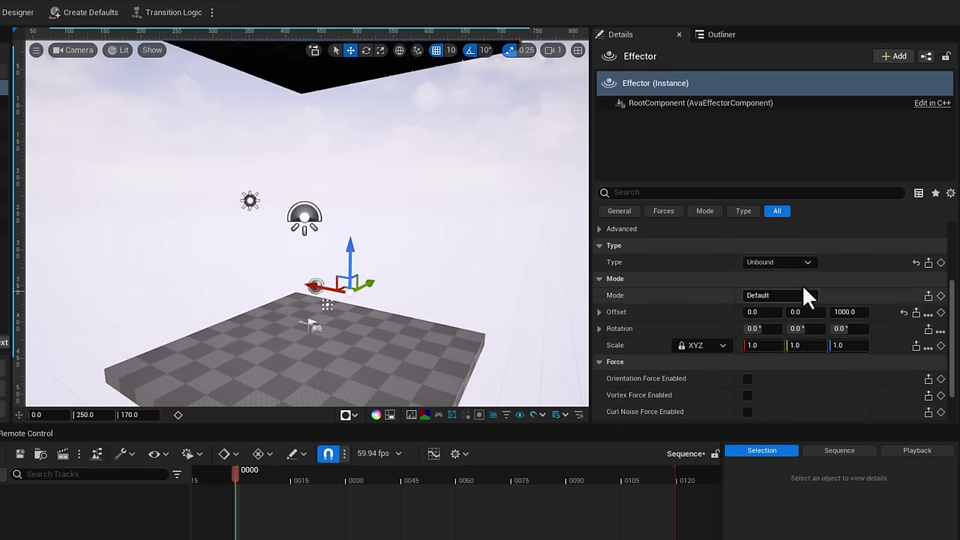
{"action": "left_click", "coordinate": [799, 264]}
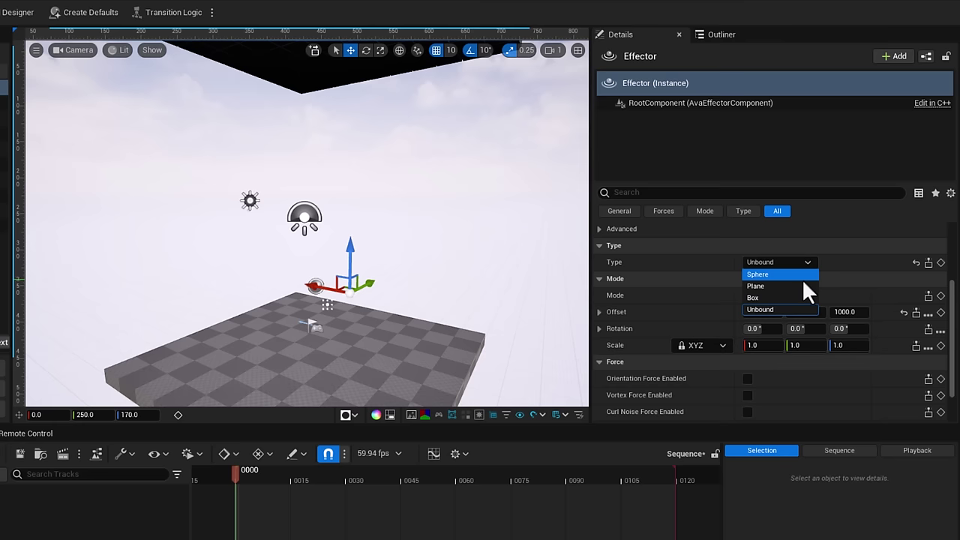
{"action": "left_click", "coordinate": [805, 285]}
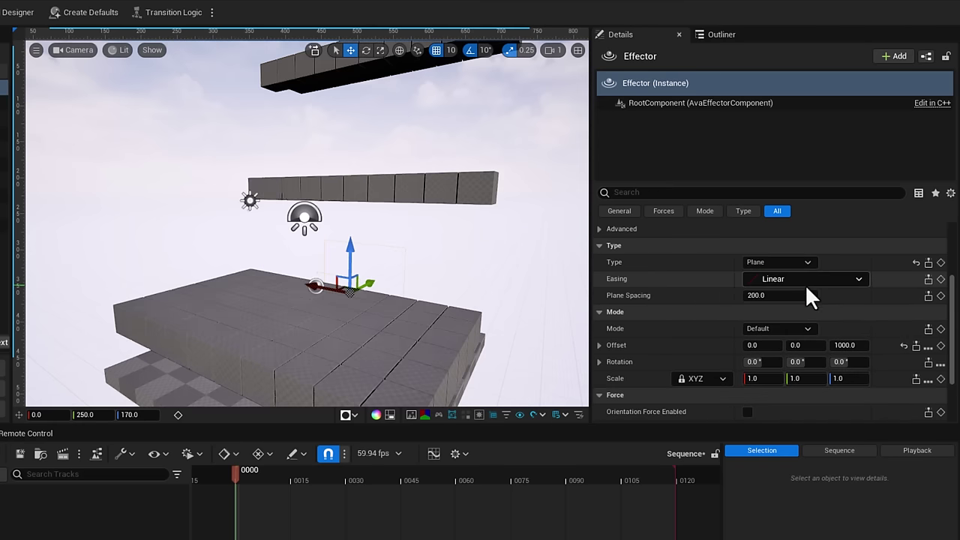
{"action": "left_click_drag", "start_coordinate": [375, 291], "coordinate": [377, 320]}
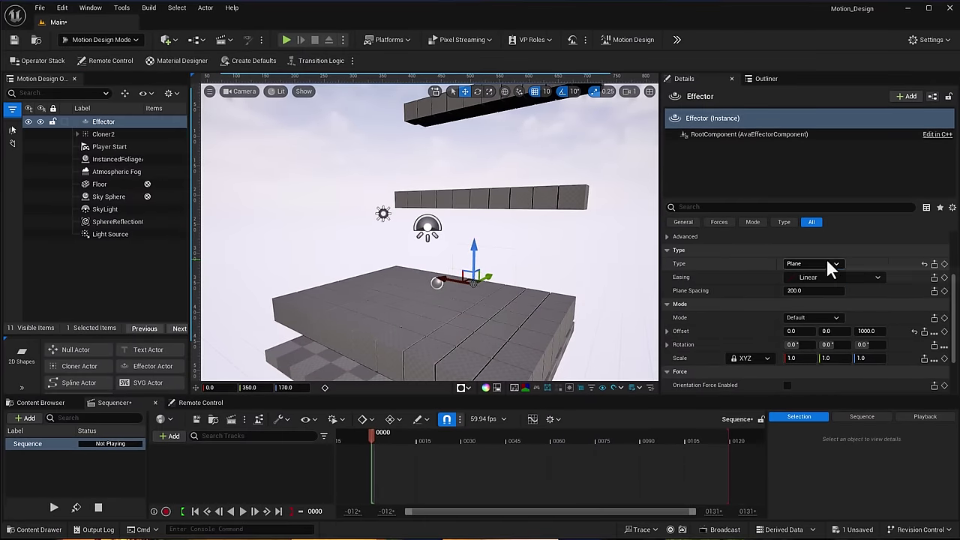
Set the effector back to the Sphere type with a Z offset of 150, and move it along Y to 100
{"action": "left_click", "coordinate": [827, 263]}
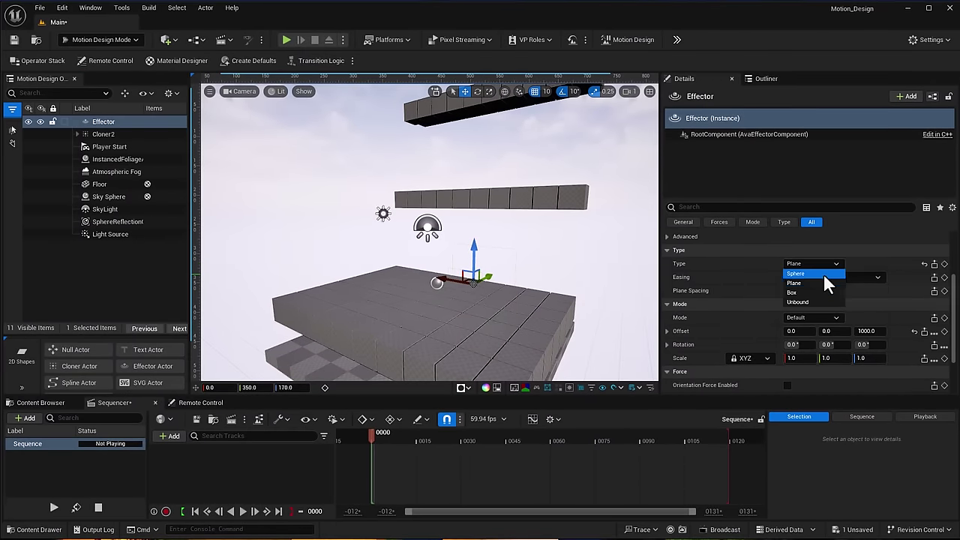
{"action": "left_click", "coordinate": [824, 274]}
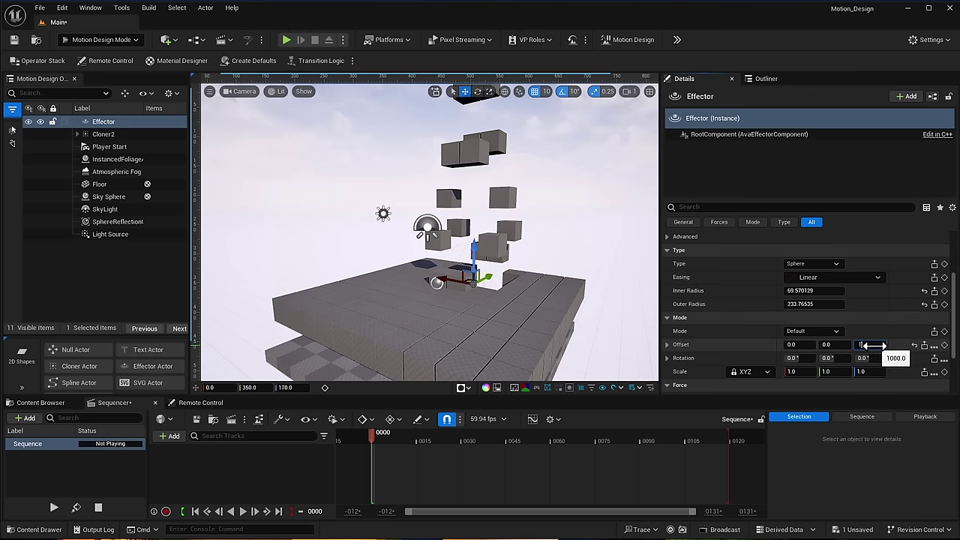
{"action": "left_click_drag", "start_coordinate": [871, 345], "coordinate": [869, 345]}
{"action": "left_click", "coordinate": [872, 345]}
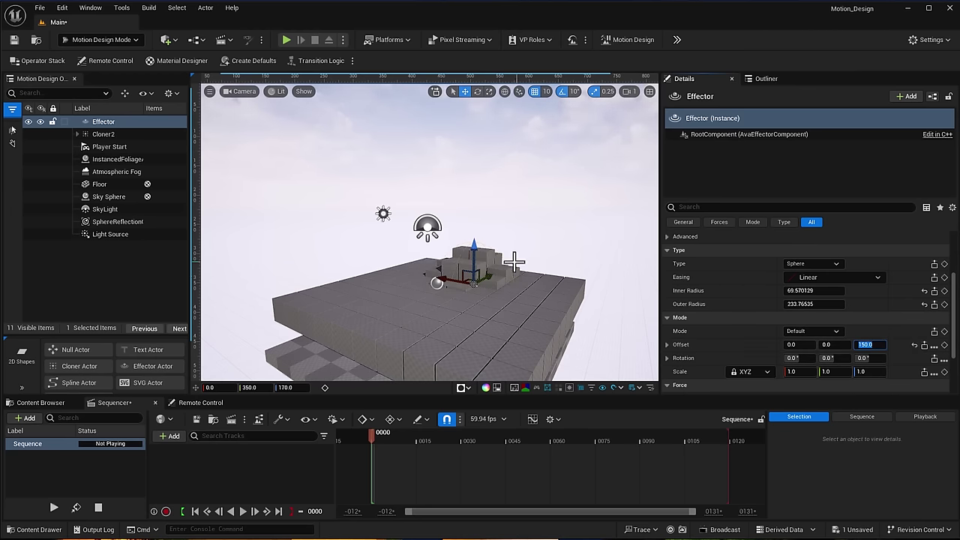
{"action": "left_click_drag", "start_coordinate": [496, 281], "coordinate": [471, 293]}
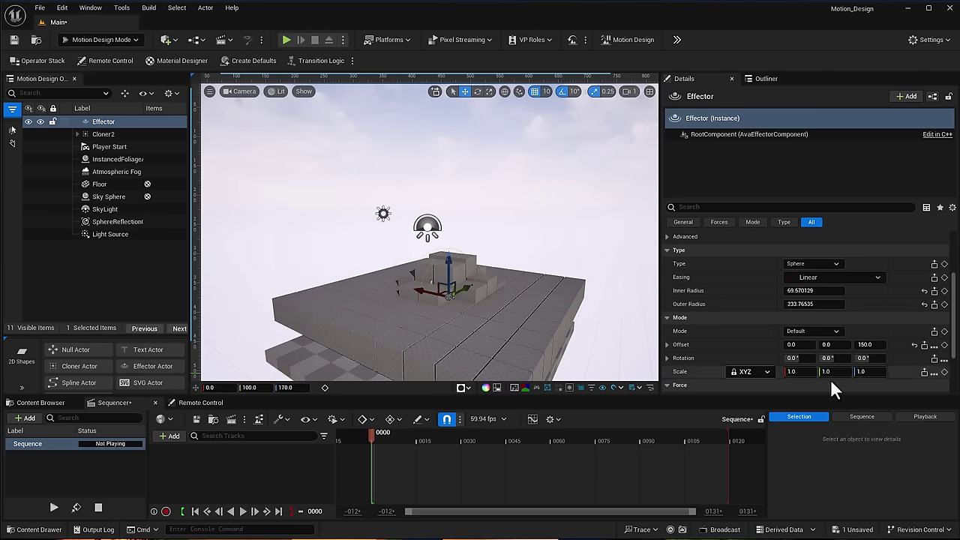
Set the effector mode's Z rotation to about 97.2°, and enlarge the effector and reposition it at Y 40, Z 190
{"action": "left_click_drag", "start_coordinate": [868, 358], "coordinate": [878, 357]}
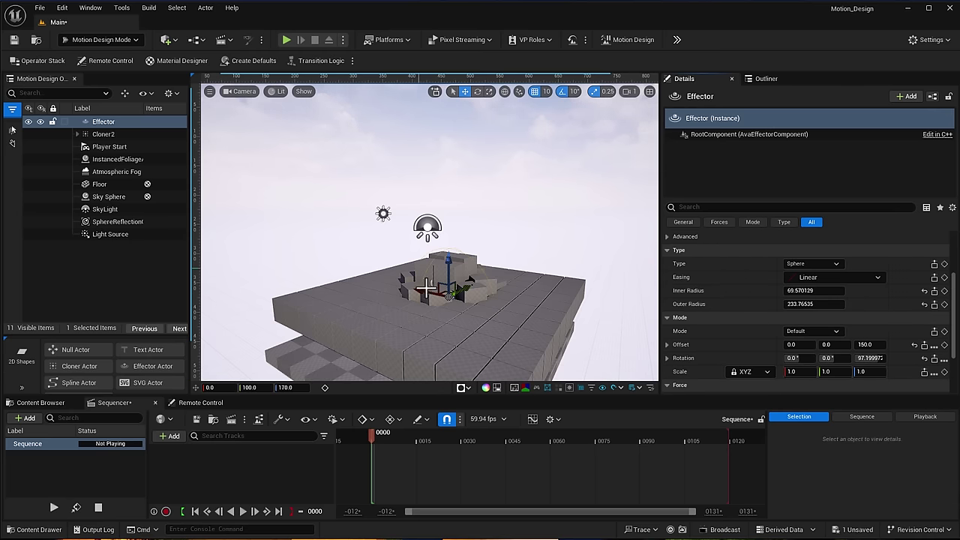
{"action": "left_click_drag", "start_coordinate": [449, 270], "coordinate": [458, 315]}
{"action": "key", "text": "r"}
{"action": "key", "text": "w"}
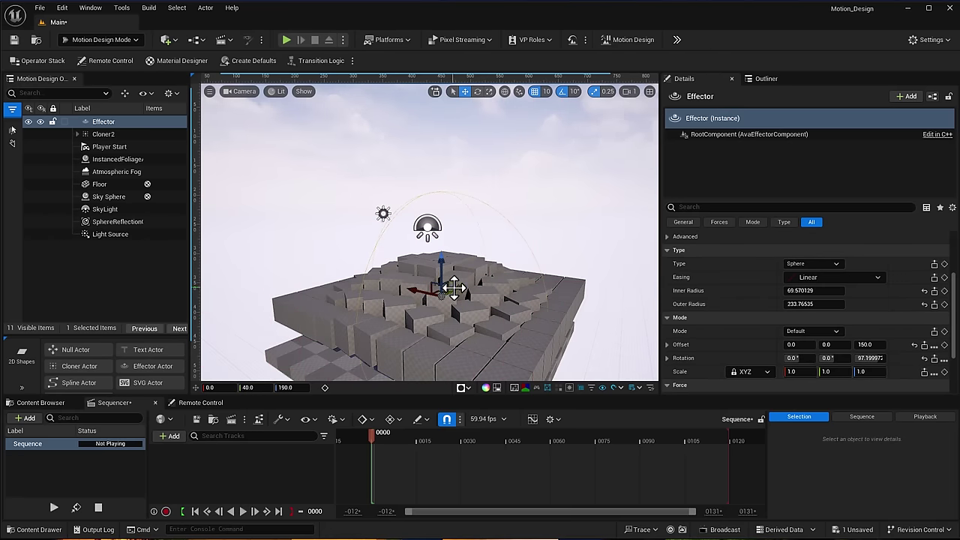
Set the effector mode's rotation to 45° in Y and 180° in Z, and move the effector along Y to 260
{"action": "left_click", "coordinate": [879, 358]}
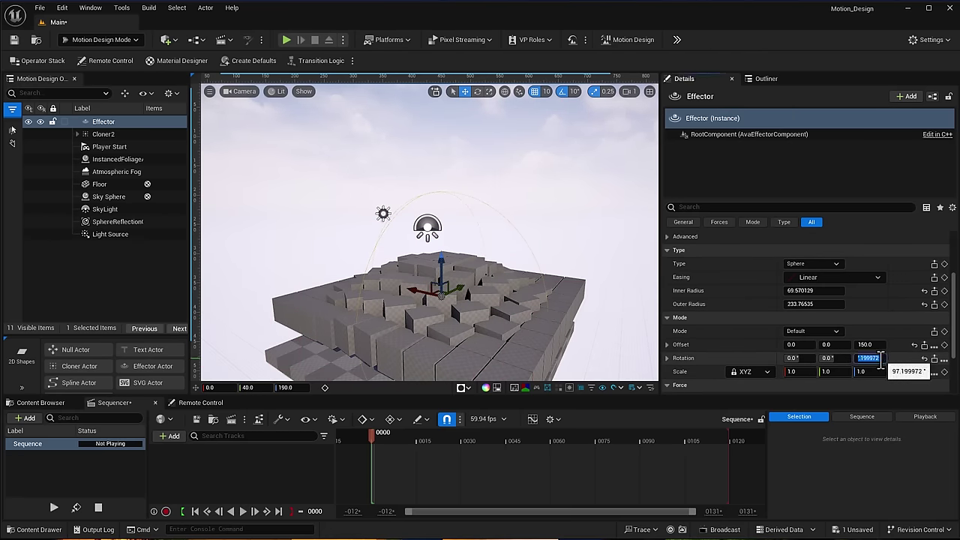
{"action": "type", "text": "180"}
{"action": "key", "text": "Return"}
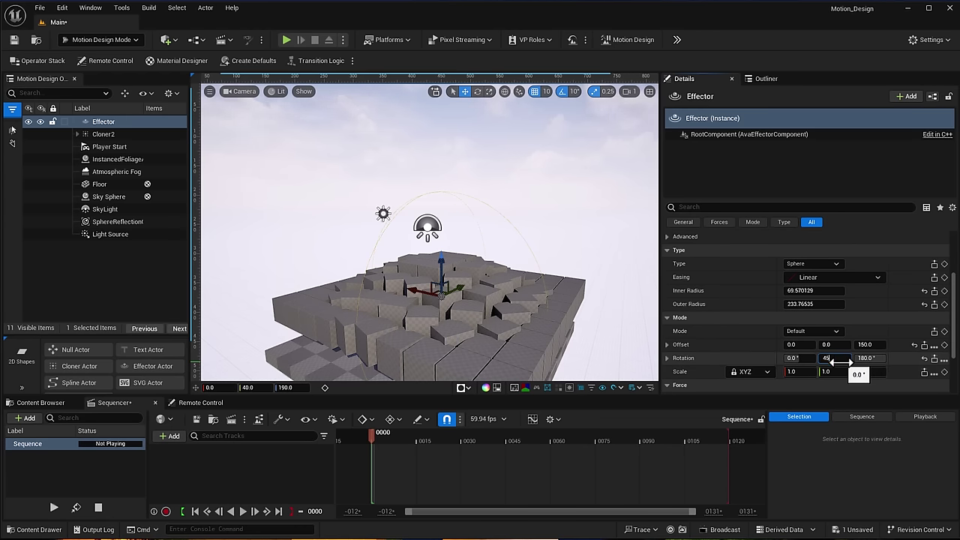
{"action": "key", "text": "Return"}
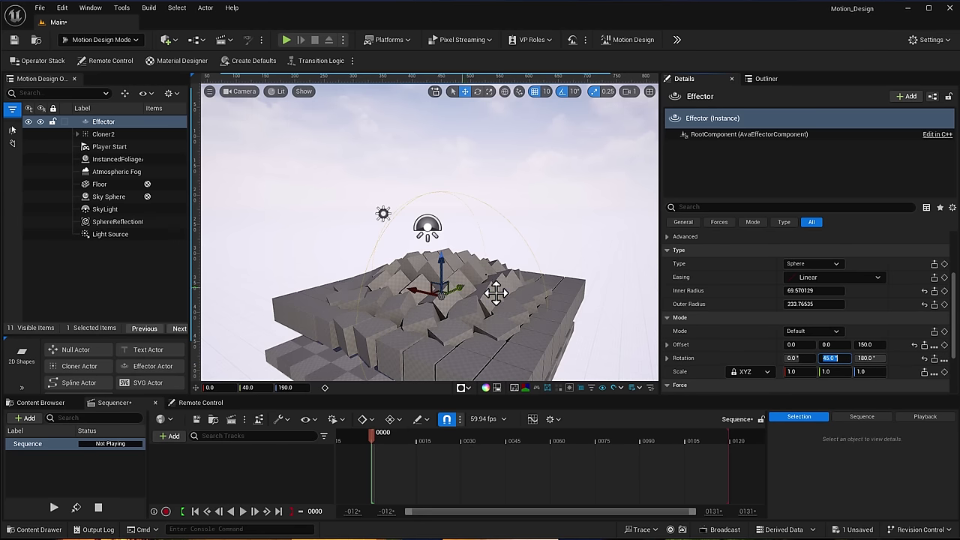
{"action": "left_click_drag", "start_coordinate": [495, 293], "coordinate": [521, 280]}
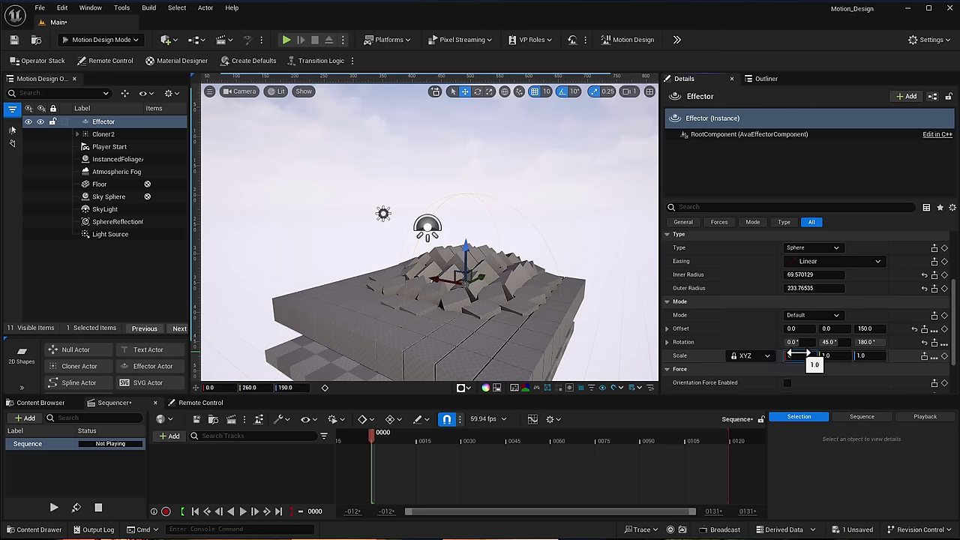
Set the effector mode's uniform scale to 0.5, move the effector along Y to 10, and reduce the scale to 0.2
{"action": "left_click_drag", "start_coordinate": [797, 353], "coordinate": [797, 353]}
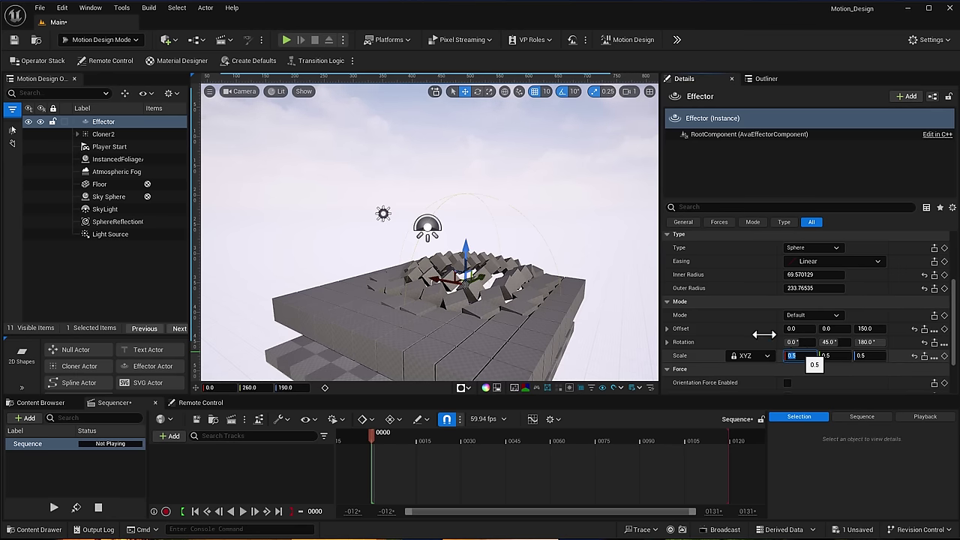
{"action": "left_click_drag", "start_coordinate": [482, 278], "coordinate": [455, 286]}
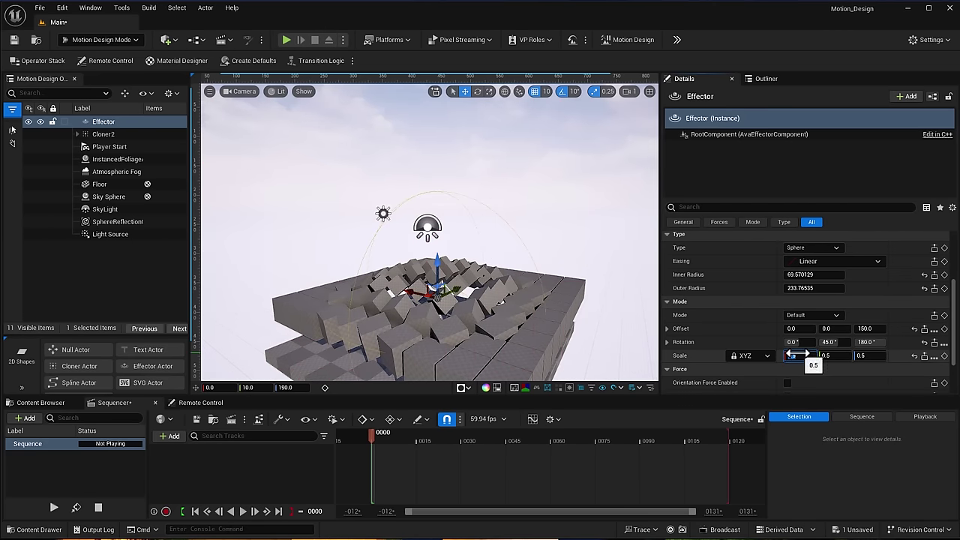
{"action": "left_click_drag", "start_coordinate": [797, 354], "coordinate": [796, 354]}
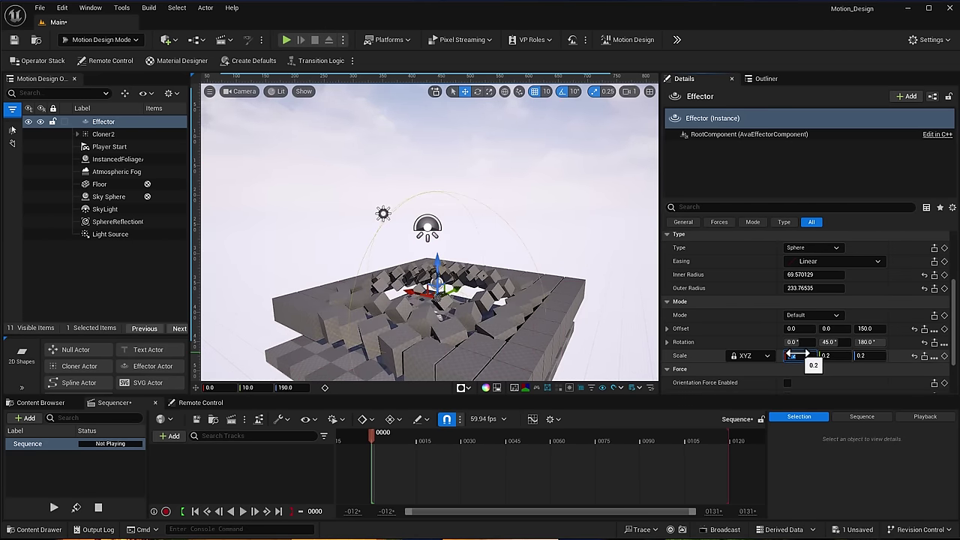
Move the effector across the cloned cubes to X -30, Y -60, keeping its height
{"action": "left_click", "coordinate": [797, 354]}
{"action": "right_click_drag", "start_coordinate": [499, 272], "coordinate": [497, 375]}
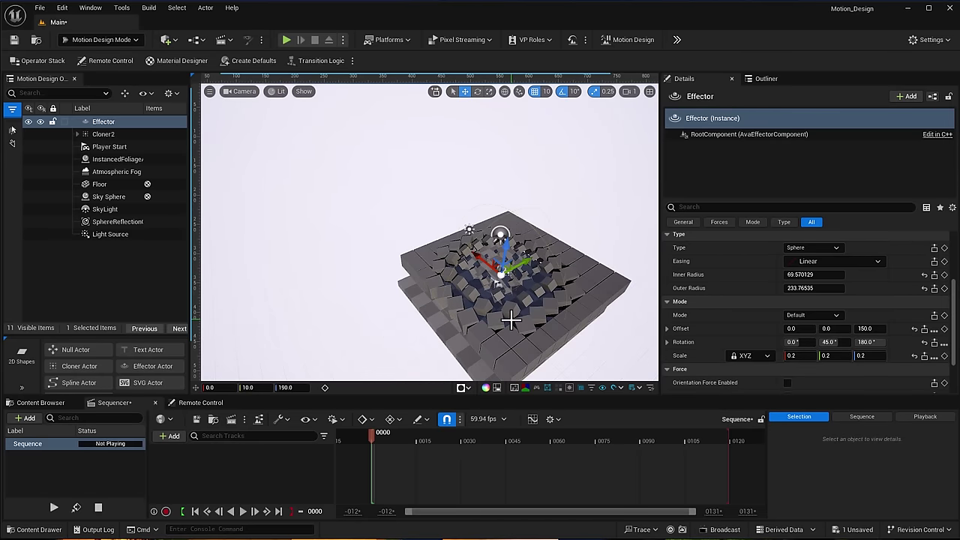
{"action": "scroll", "coordinate": [511, 321], "scroll_direction": "up", "scroll_amount": 6}
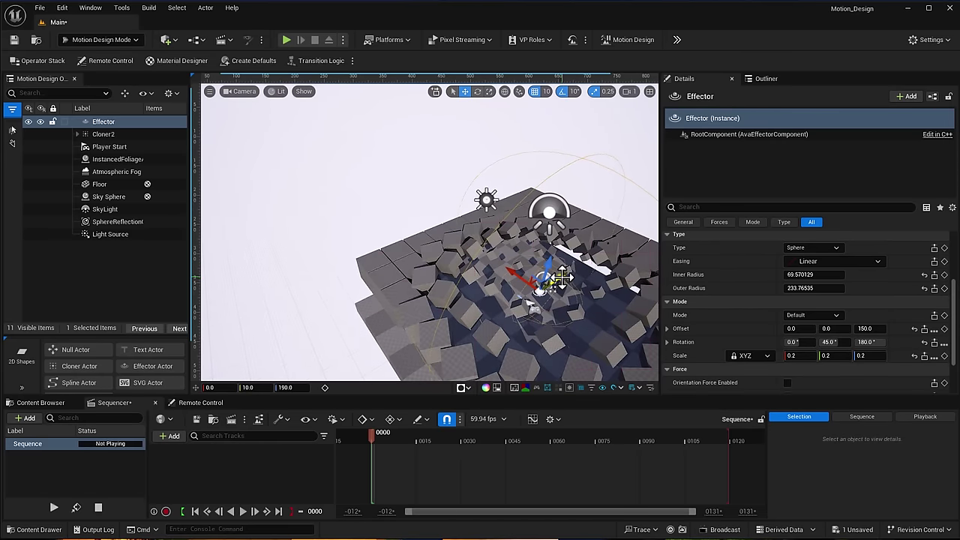
{"action": "left_click_drag", "start_coordinate": [561, 277], "coordinate": [516, 270], "text": "alt"}
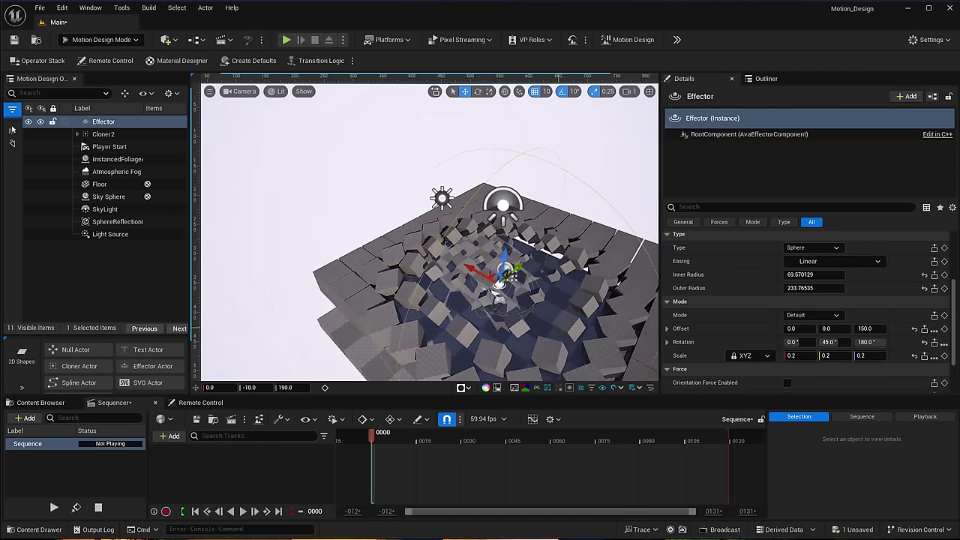
{"action": "right_click_drag", "start_coordinate": [559, 328], "coordinate": [576, 328]}
{"action": "left_click_drag", "start_coordinate": [442, 270], "coordinate": [488, 252]}
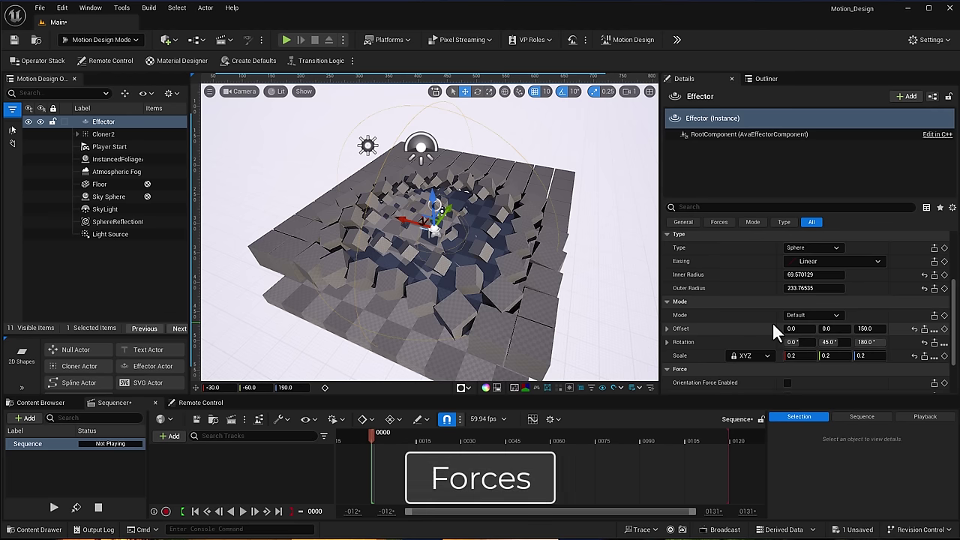
Enable the effector's orientation force with a rate of 10, and move the effector along Y to 0
{"action": "scroll", "coordinate": [780, 339], "scroll_direction": "down", "scroll_amount": 2}
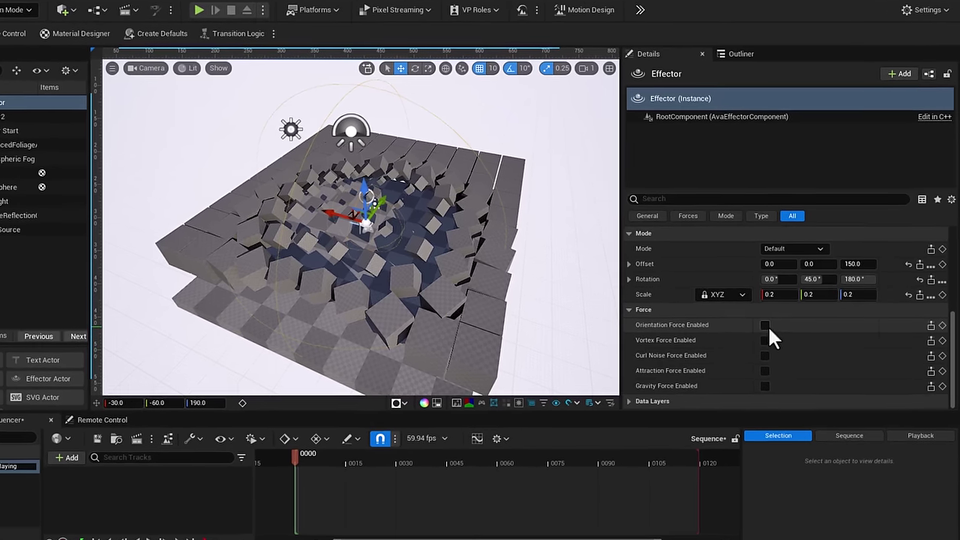
{"action": "left_click", "coordinate": [787, 319]}
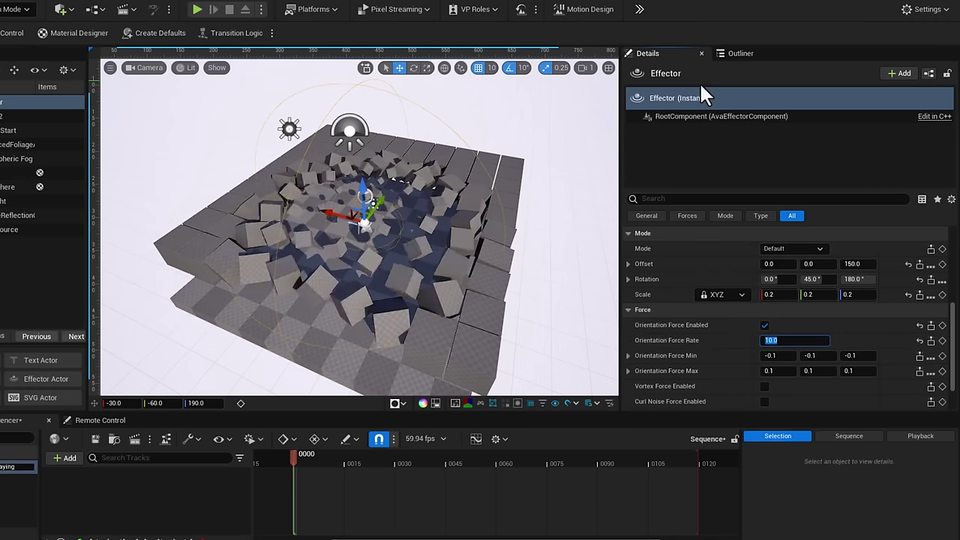
{"action": "left_click_drag", "start_coordinate": [379, 202], "coordinate": [338, 242]}
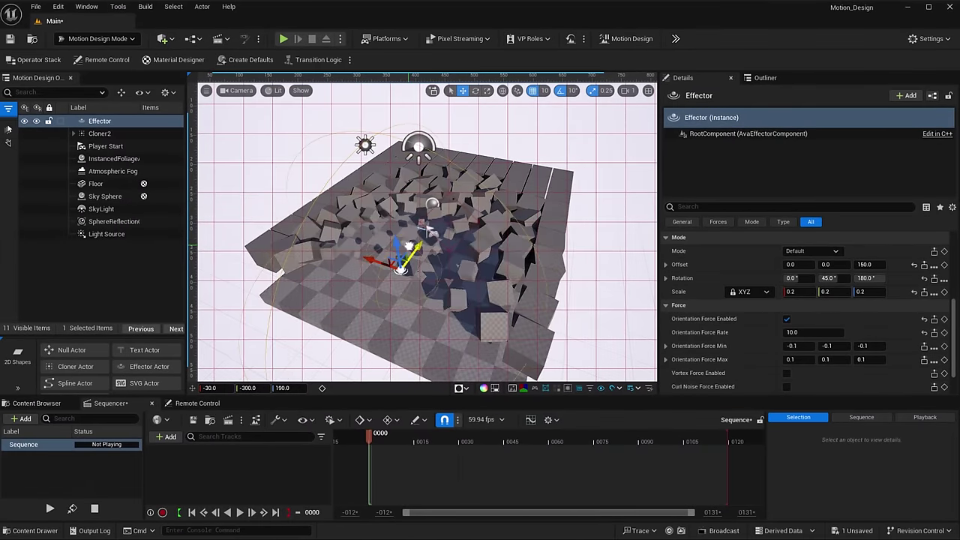
{"action": "left_click_drag", "start_coordinate": [409, 246], "coordinate": [445, 198]}
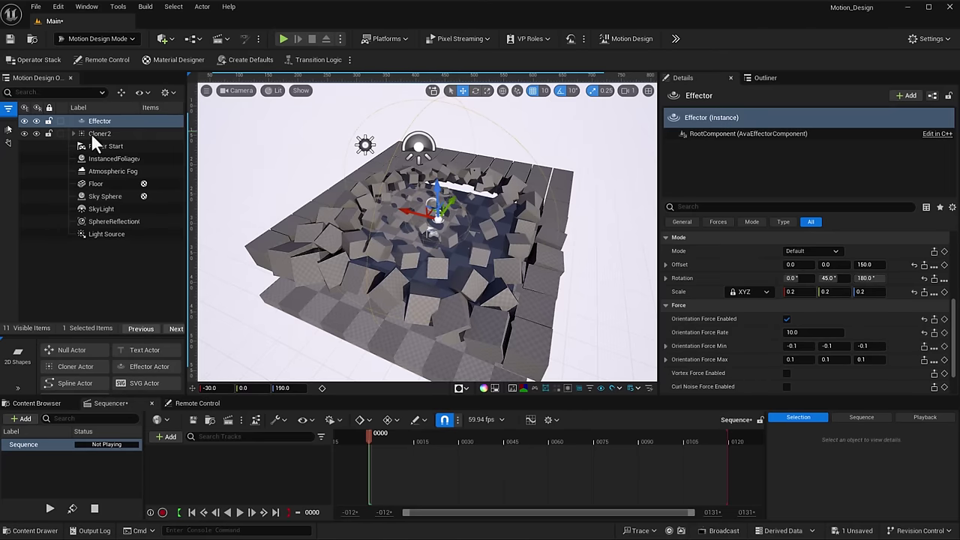
Add the effector to the sequence and key its orientation force rate and location at frame 0
{"action": "left_click_drag", "start_coordinate": [95, 124], "coordinate": [193, 458]}
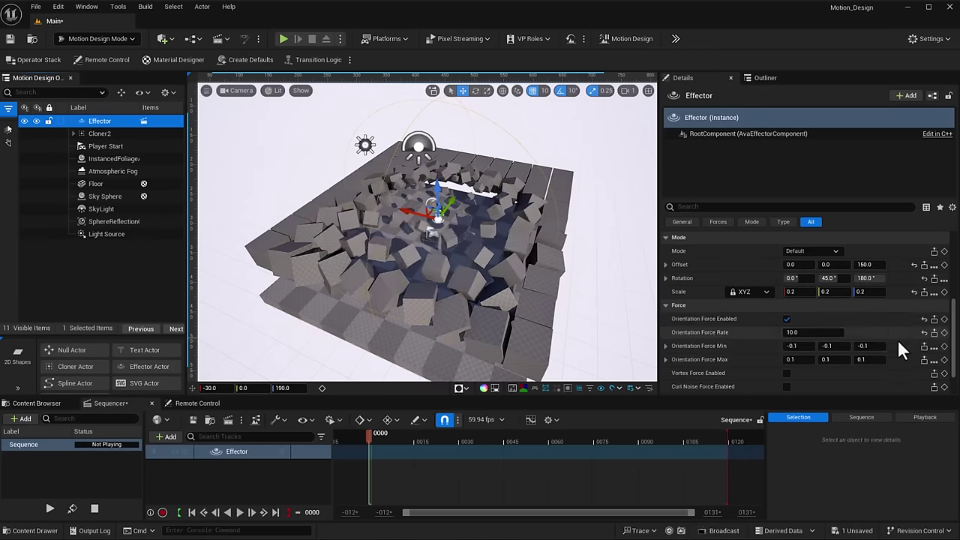
{"action": "left_click", "coordinate": [943, 333]}
{"action": "scroll", "coordinate": [859, 325], "scroll_direction": "up", "scroll_amount": 10}
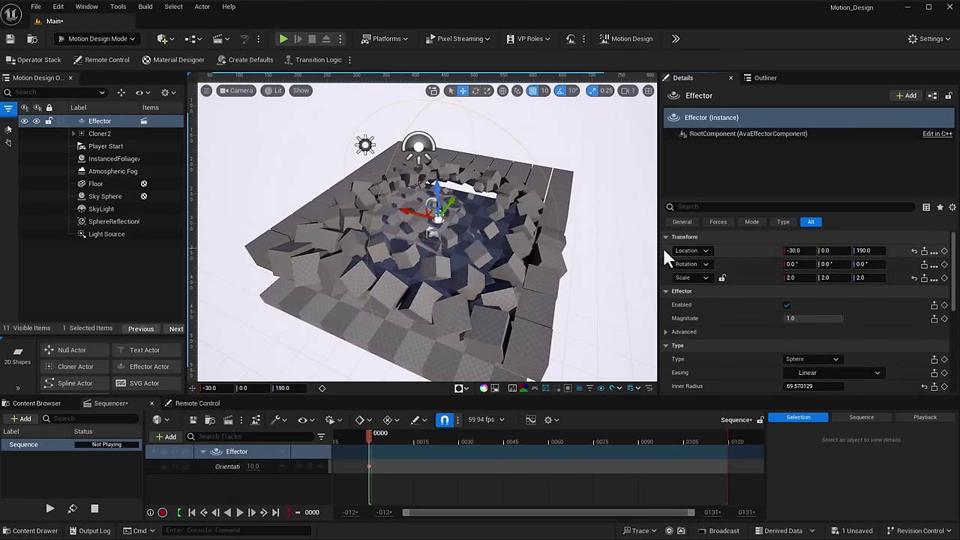
{"action": "left_click", "coordinate": [945, 251]}
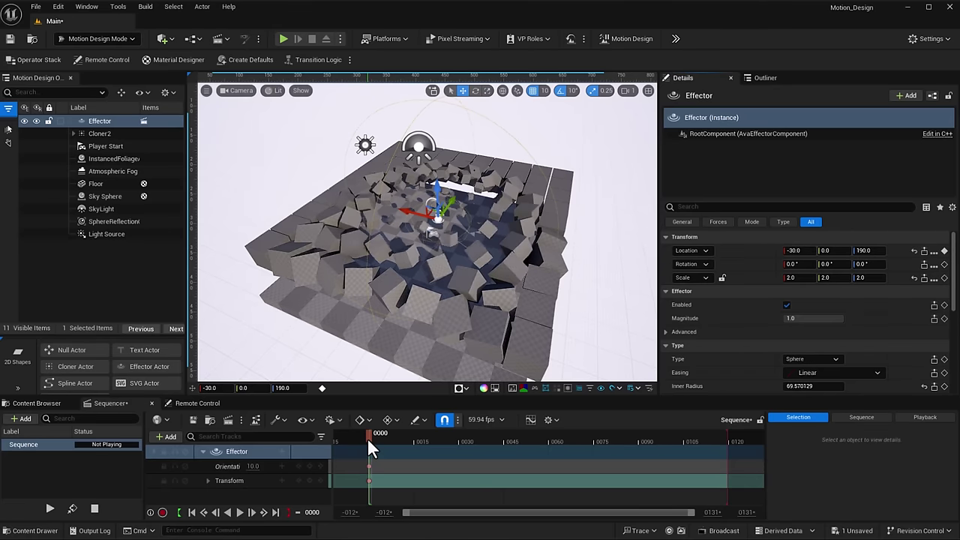
At frame 75, key the effector's location at Y 530 and its orientation force rate at 1.0
{"action": "left_click_drag", "start_coordinate": [367, 441], "coordinate": [596, 443]}
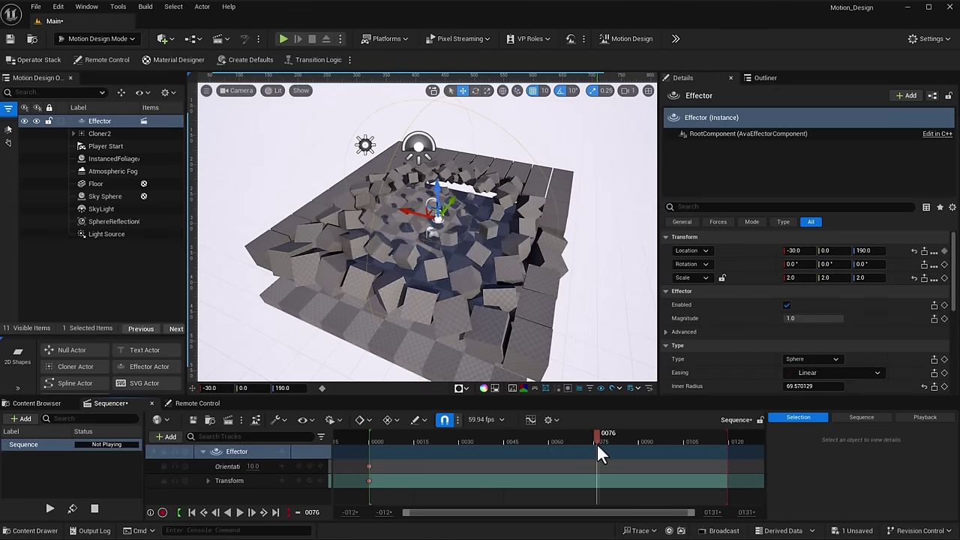
{"action": "left_click_drag", "start_coordinate": [451, 203], "coordinate": [451, 202]}
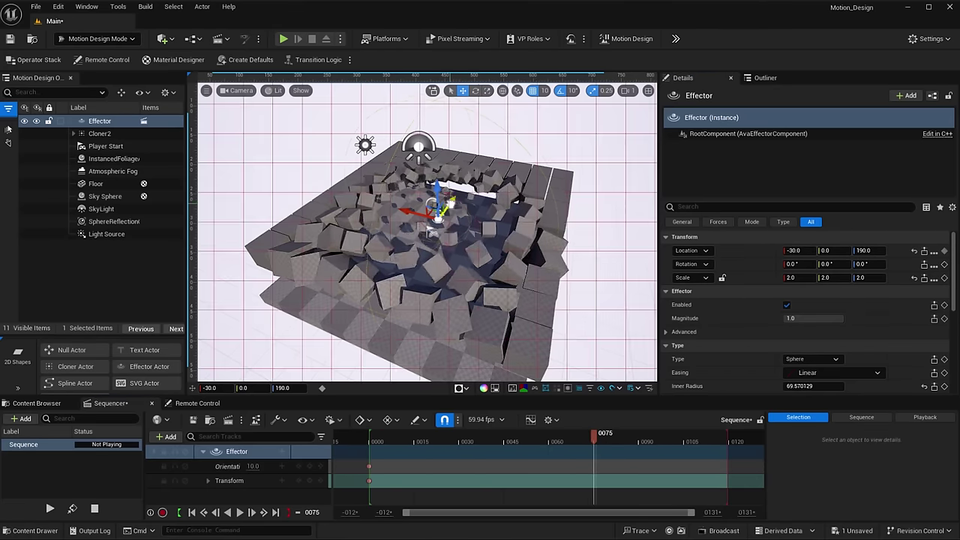
{"action": "left_click_drag", "start_coordinate": [501, 159], "coordinate": [503, 158]}
{"action": "left_click", "coordinate": [944, 250]}
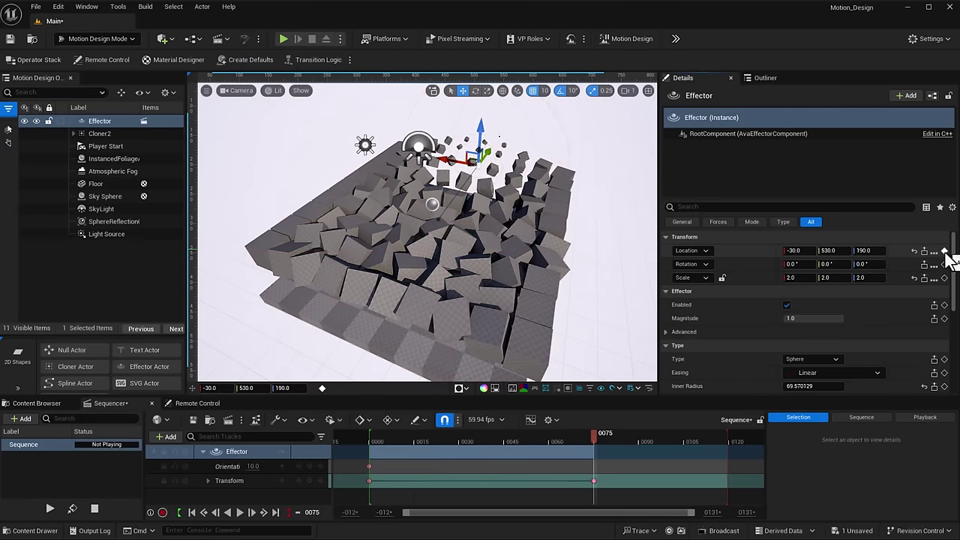
{"action": "scroll", "coordinate": [802, 343], "scroll_direction": "down", "scroll_amount": 5}
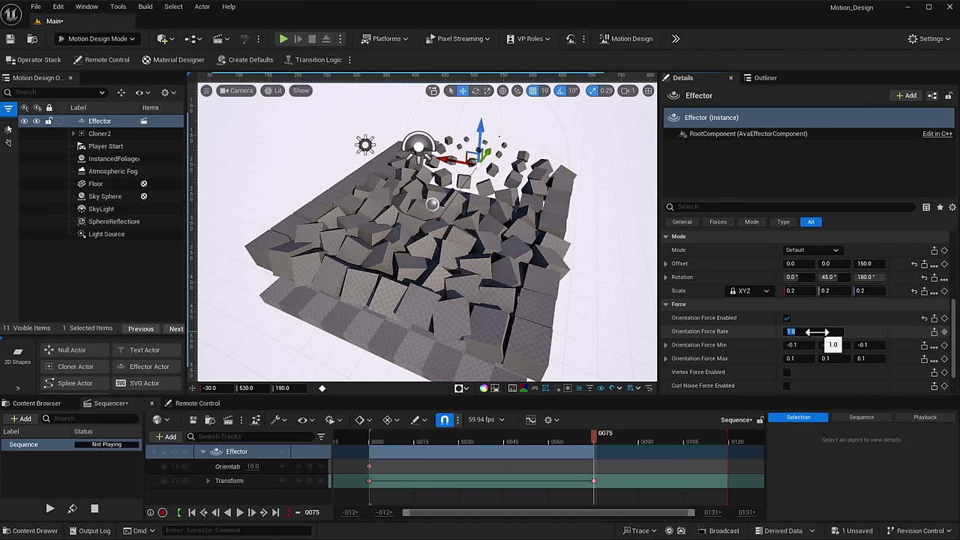
{"action": "left_click", "coordinate": [944, 331]}
Play the effector animation from the start of the sequence twice to review the motion
{"action": "left_click_drag", "start_coordinate": [595, 448], "coordinate": [365, 455]}
{"action": "key", "text": "space"}
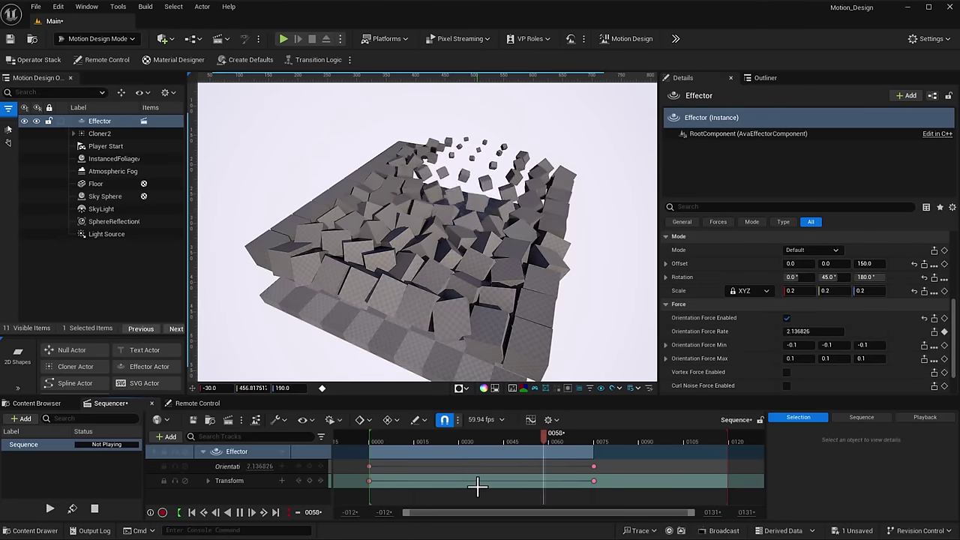
{"action": "key", "text": "space"}
{"action": "left_click_drag", "start_coordinate": [451, 439], "coordinate": [352, 449]}
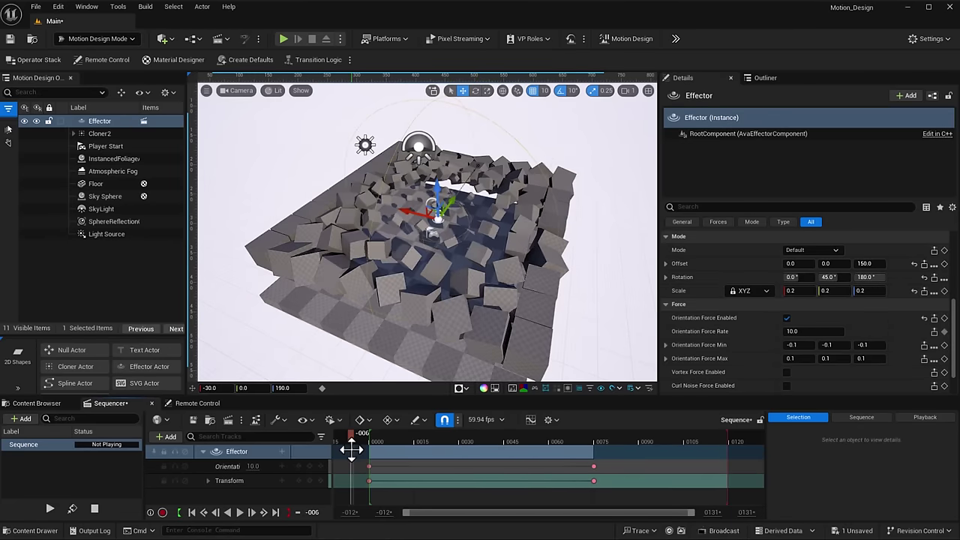
{"action": "key", "text": "space"}
{"action": "key", "text": "space"}
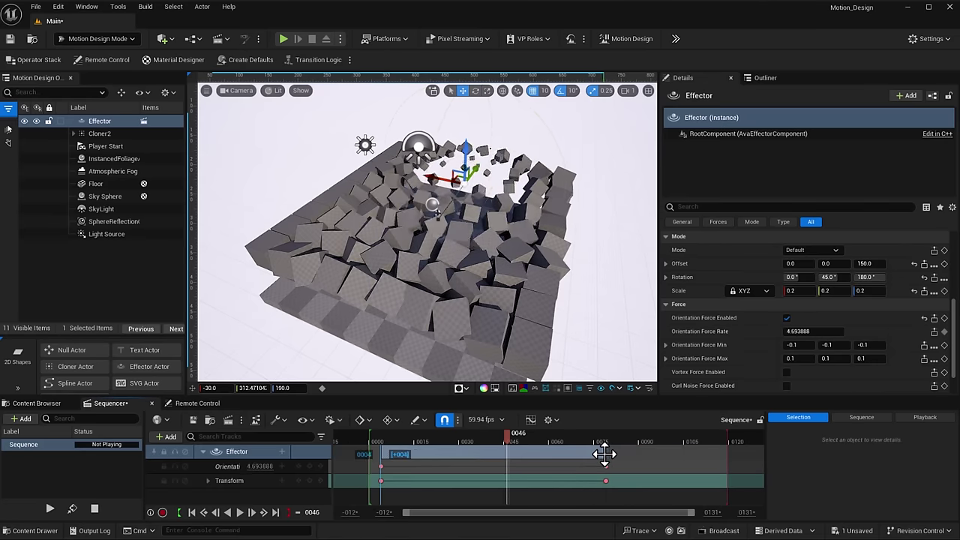
Stretch the effector's animation so its end keys fall at about frame 116, and play it back
{"action": "left_click_drag", "start_coordinate": [590, 452], "coordinate": [690, 449]}
{"action": "left_click_drag", "start_coordinate": [507, 437], "coordinate": [371, 451]}
{"action": "key", "text": "space"}
{"action": "left_click_drag", "start_coordinate": [461, 442], "coordinate": [369, 499]}
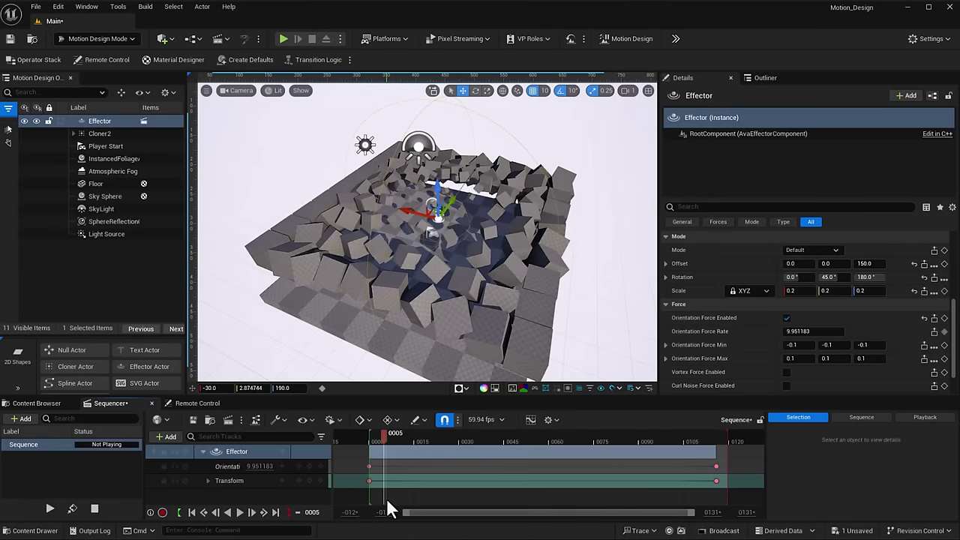
Delete the effector's track from the sequence
{"action": "left_click", "coordinate": [235, 451]}
{"action": "key", "text": "Delete"}
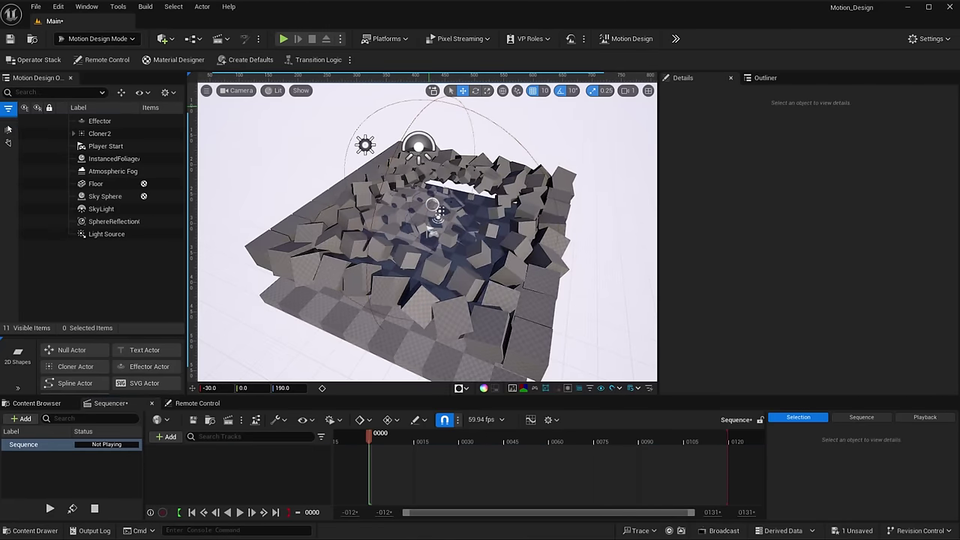
{"action": "left_click", "coordinate": [608, 219]}
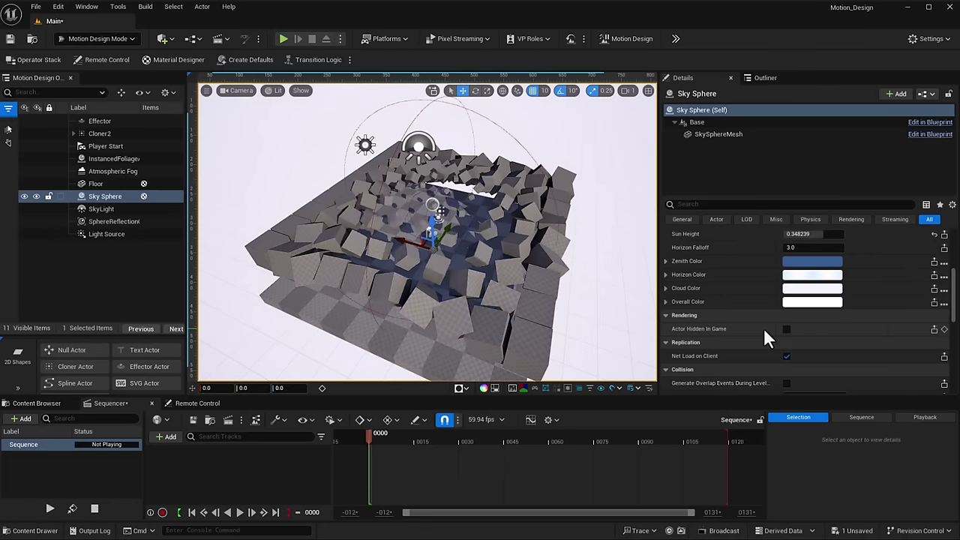
{"action": "scroll", "coordinate": [764, 330], "scroll_direction": "down", "scroll_amount": 2}
{"action": "scroll", "coordinate": [764, 330], "scroll_direction": "up", "scroll_amount": 3}
{"action": "scroll", "coordinate": [764, 341], "scroll_direction": "up", "scroll_amount": 1}
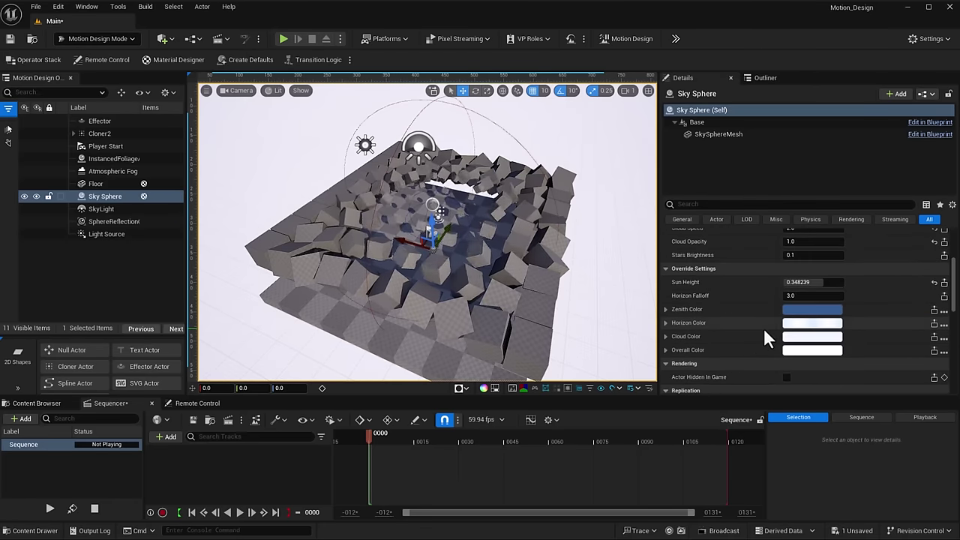
Replace the effector's orientation force with the vortex force, and move the effector along X to -70
{"action": "left_click", "coordinate": [99, 121]}
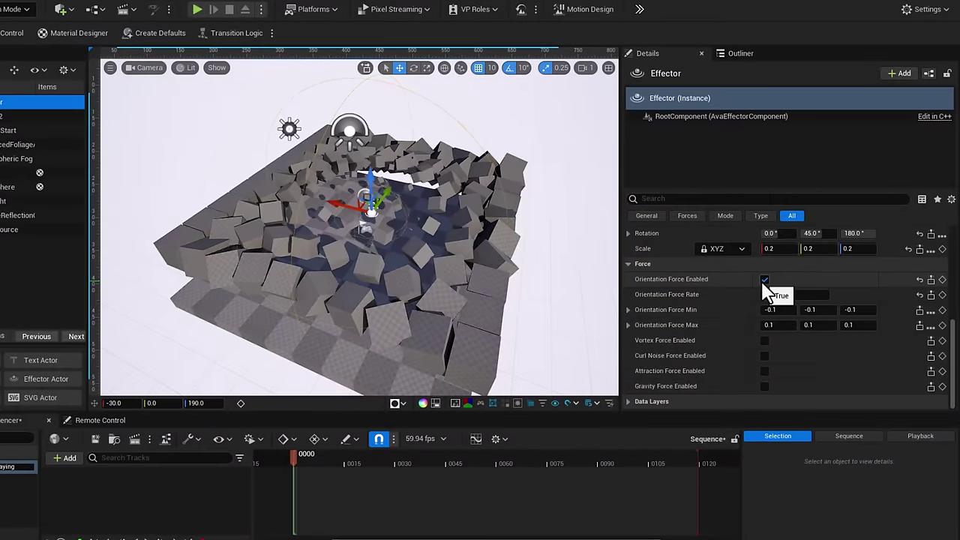
{"action": "left_click", "coordinate": [764, 281]}
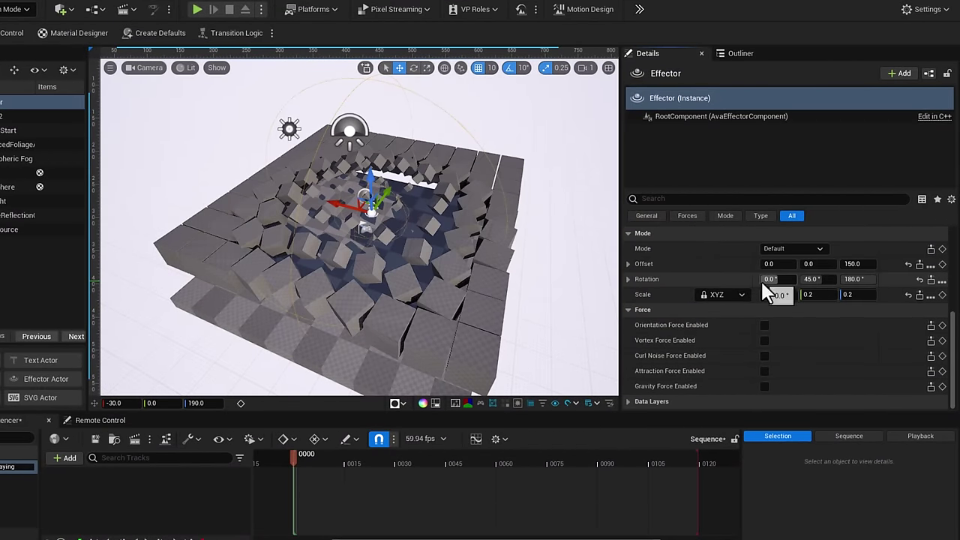
{"action": "left_click", "coordinate": [765, 341]}
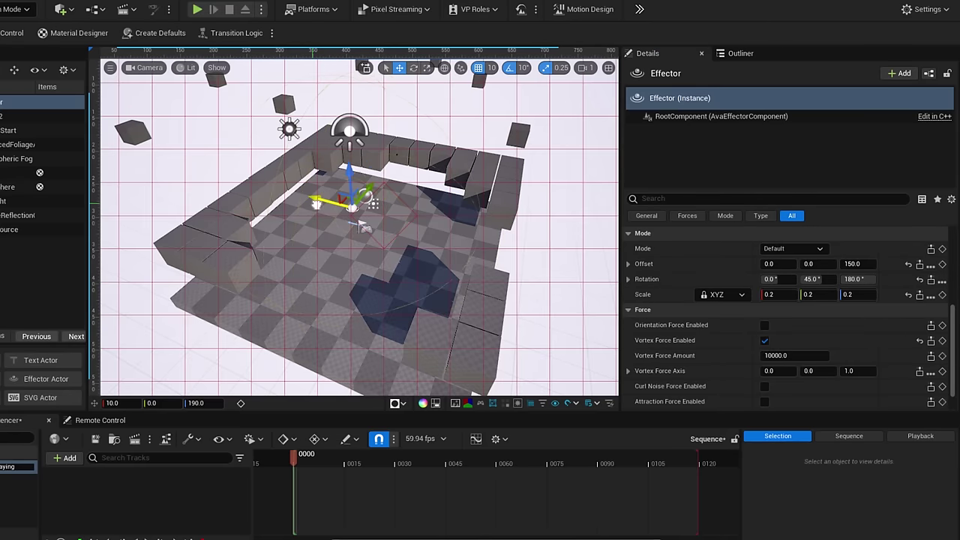
{"action": "left_click_drag", "start_coordinate": [464, 172], "coordinate": [343, 142]}
Set the vortex force amount to 100, then restart the force to observe its effect and leave it disabled
{"action": "left_click", "coordinate": [809, 353]}
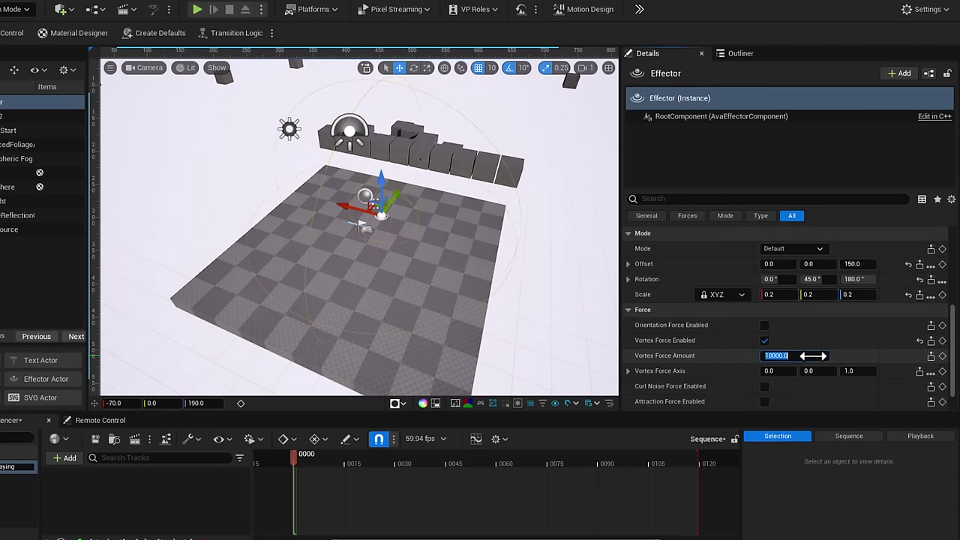
{"action": "type", "text": "100"}
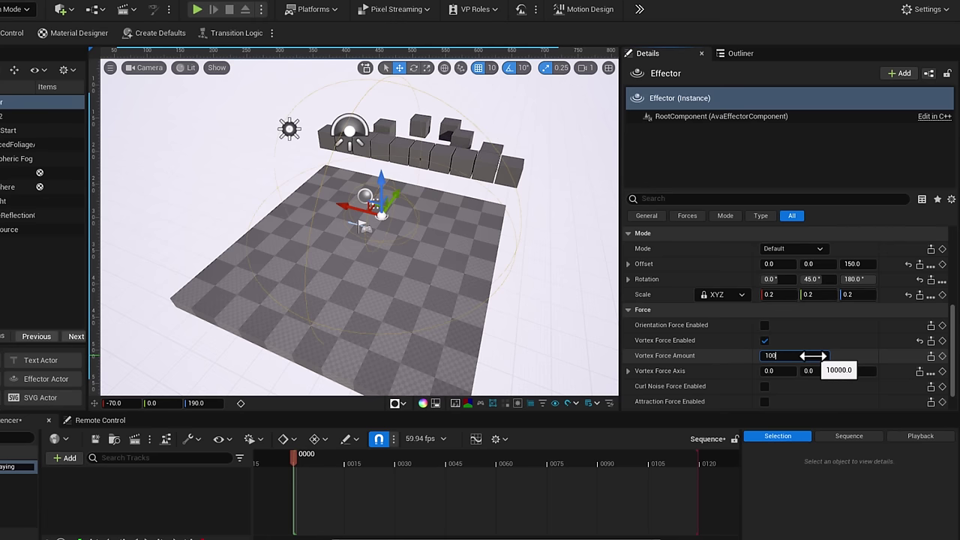
{"action": "key", "text": "Return"}
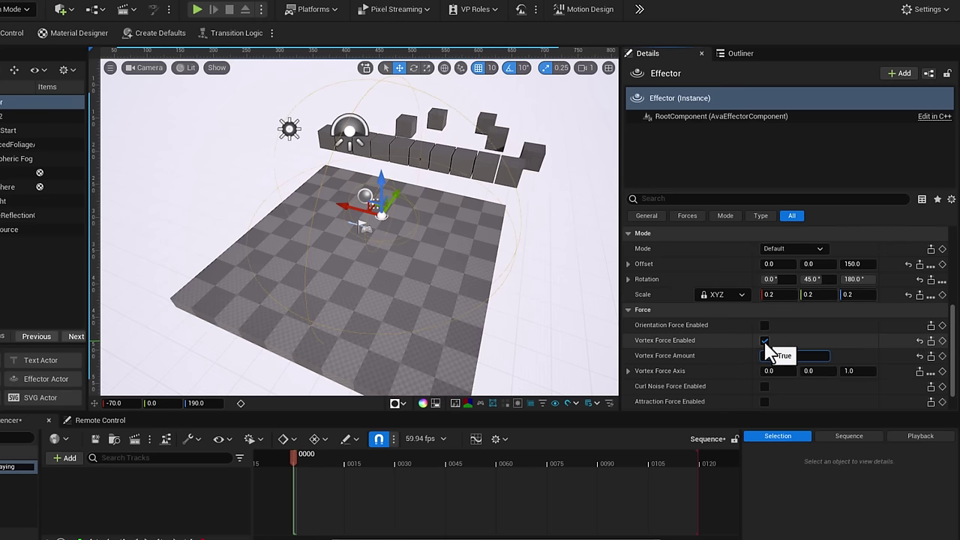
{"action": "left_click", "coordinate": [765, 342]}
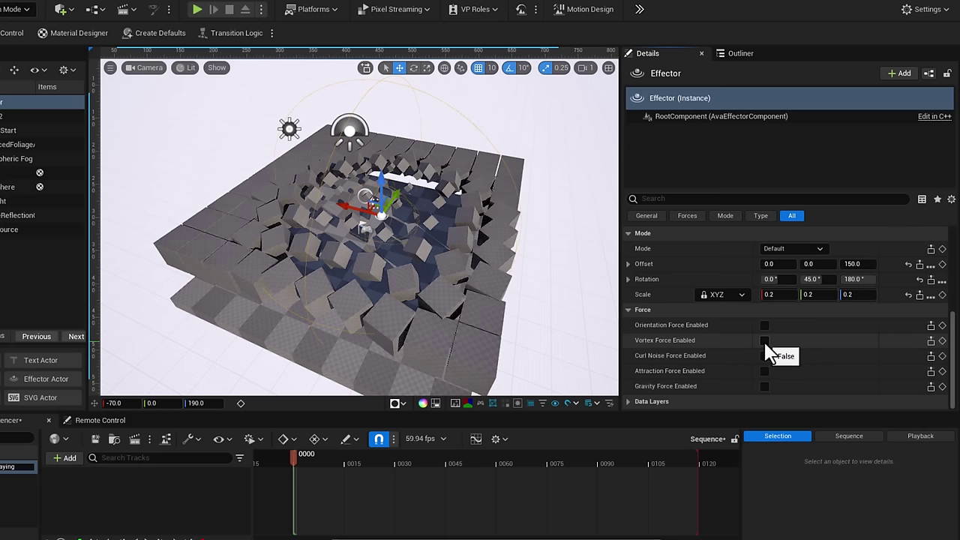
{"action": "left_click", "coordinate": [765, 342]}
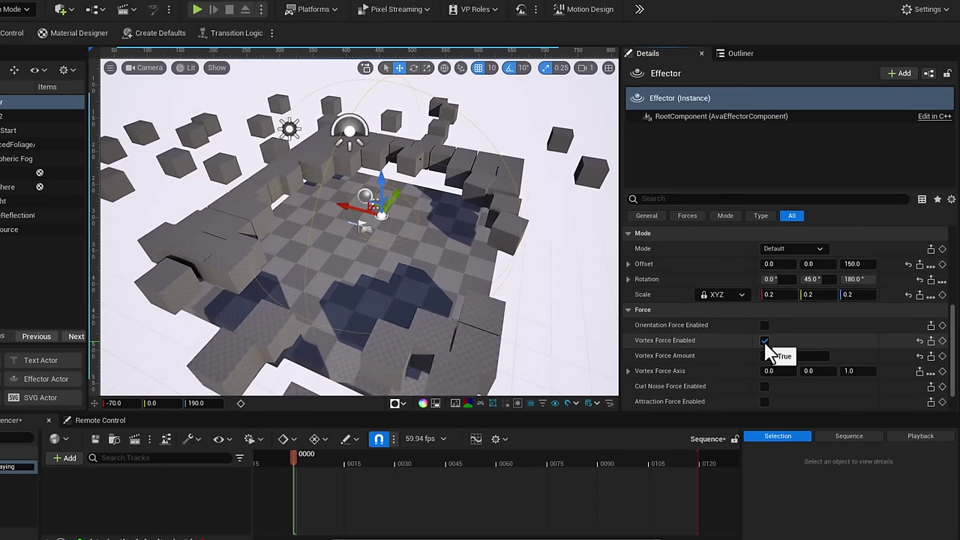
{"action": "left_click", "coordinate": [764, 341]}
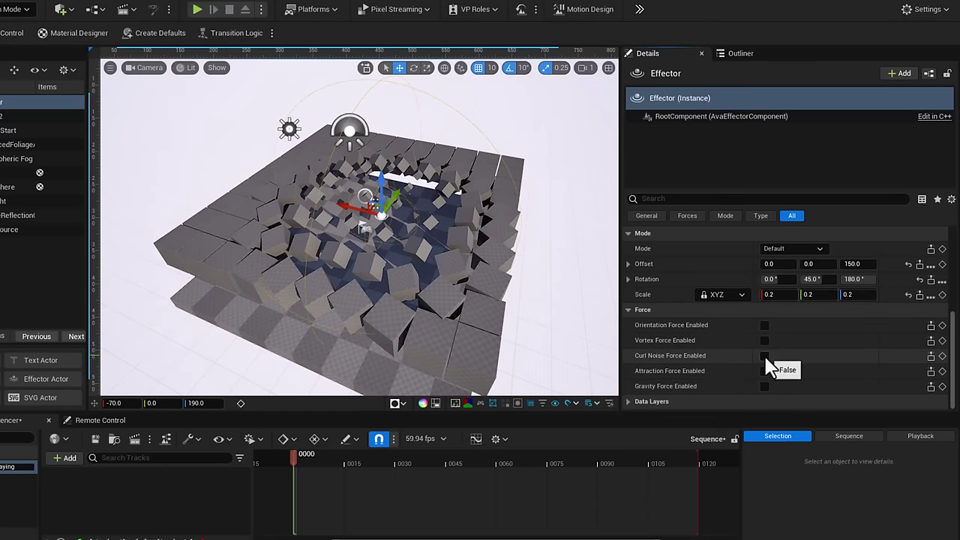
Enable the curl noise force with a strength of 100, restart it to observe its effect, and disable it
{"action": "left_click", "coordinate": [765, 356]}
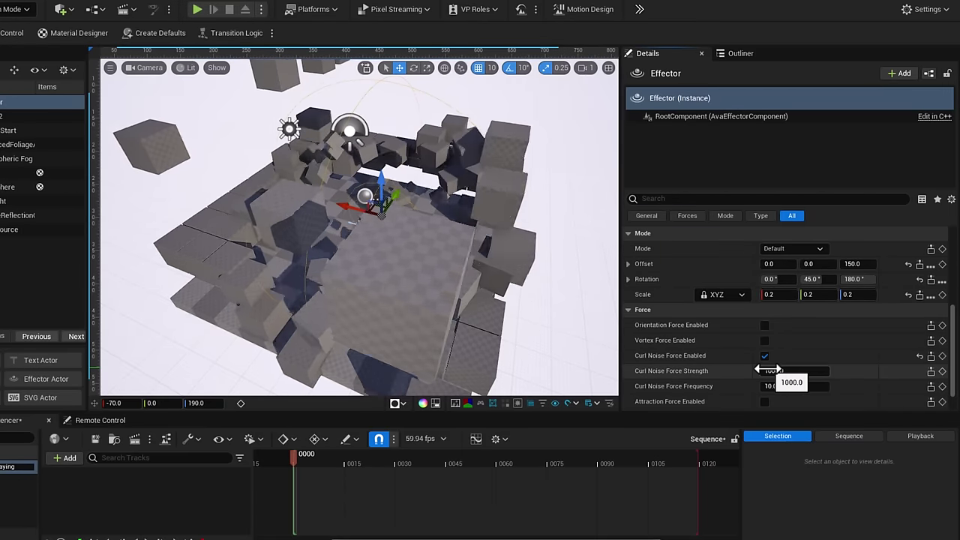
{"action": "left_click", "coordinate": [772, 370]}
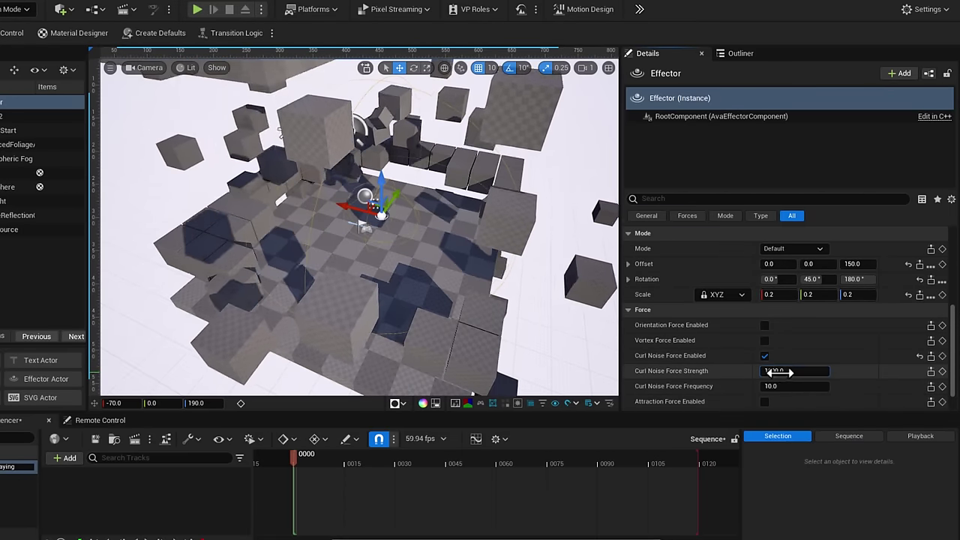
{"action": "type", "text": "100"}
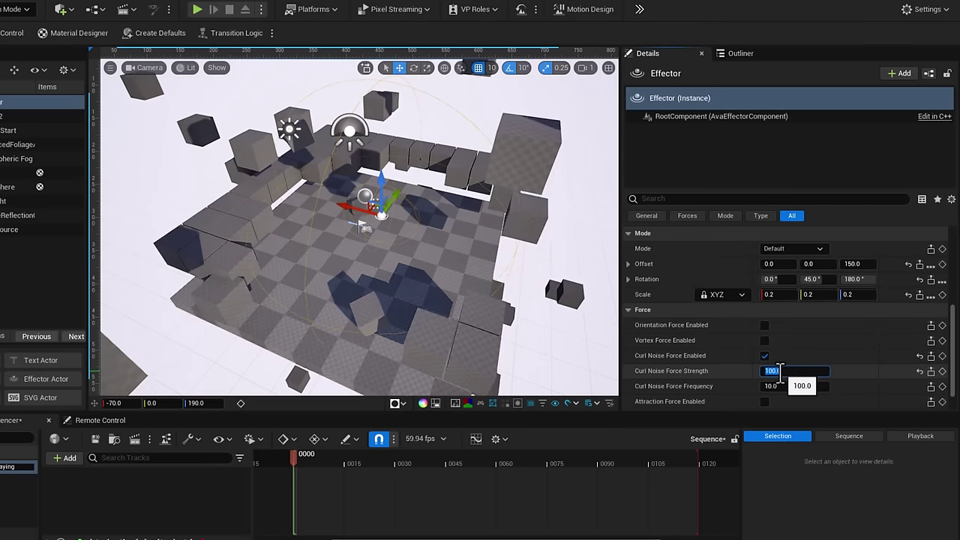
{"action": "left_click", "coordinate": [765, 356]}
{"action": "left_click", "coordinate": [765, 356]}
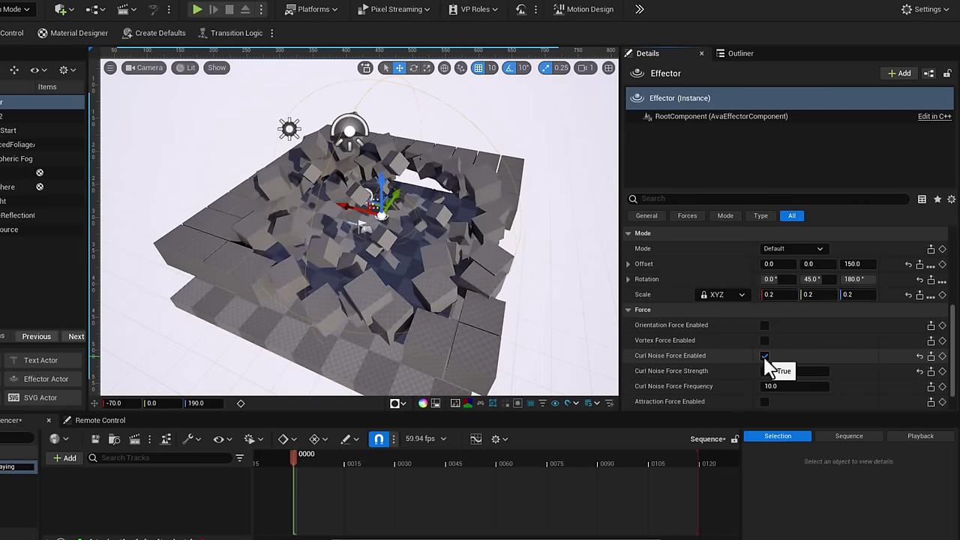
{"action": "left_click", "coordinate": [765, 356]}
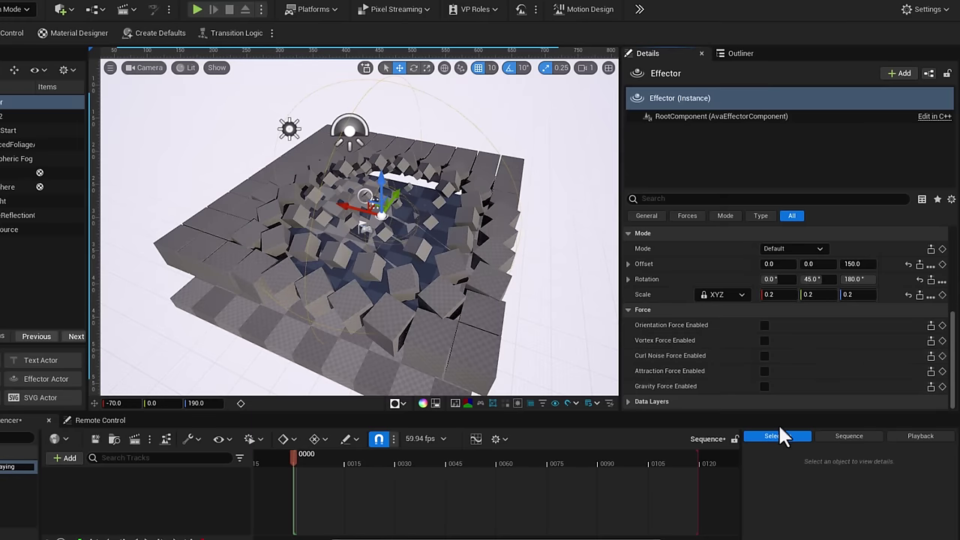
Enable the effector's attraction force to observe how it affects the clones, then disable it
{"action": "left_click", "coordinate": [765, 372]}
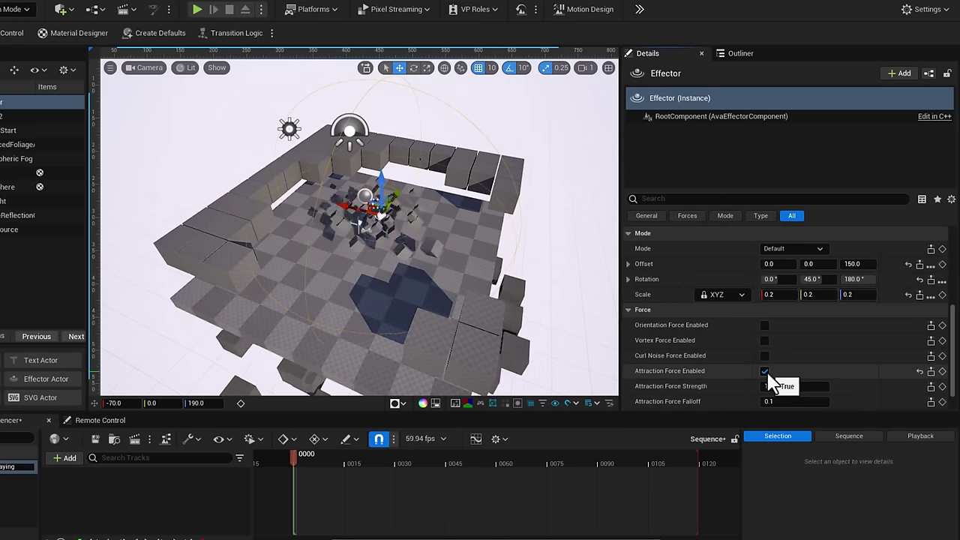
{"action": "left_click", "coordinate": [765, 370]}
Enable the effector's gravity force and move the effector along X to 140 to observe its effect
{"action": "left_click", "coordinate": [764, 387]}
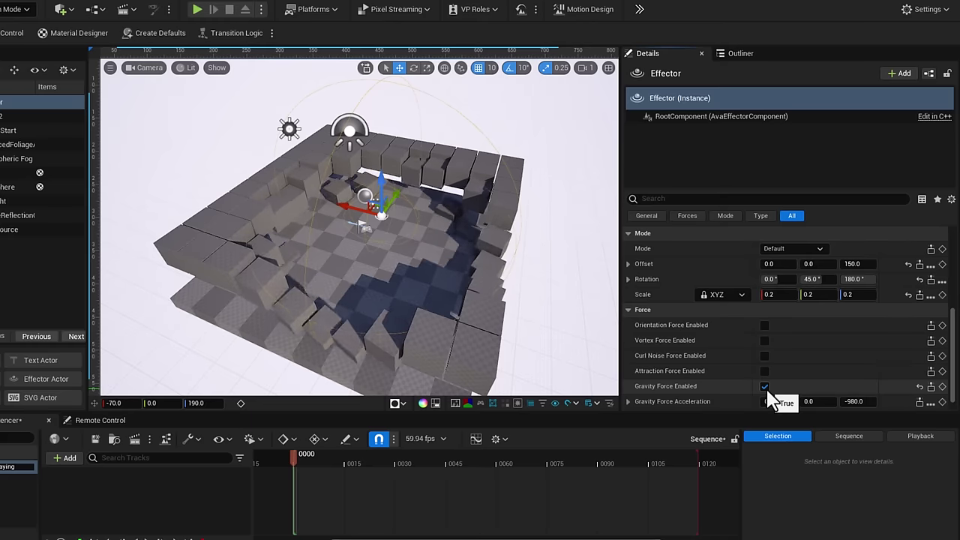
{"action": "left_click_drag", "start_coordinate": [348, 207], "coordinate": [315, 223]}
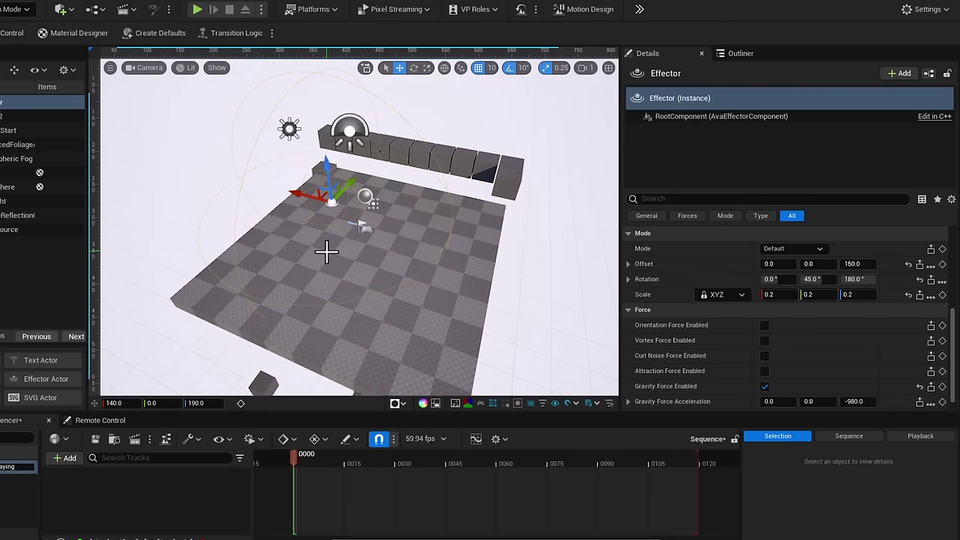
{"action": "scroll", "coordinate": [769, 379], "scroll_direction": "up", "scroll_amount": 2}
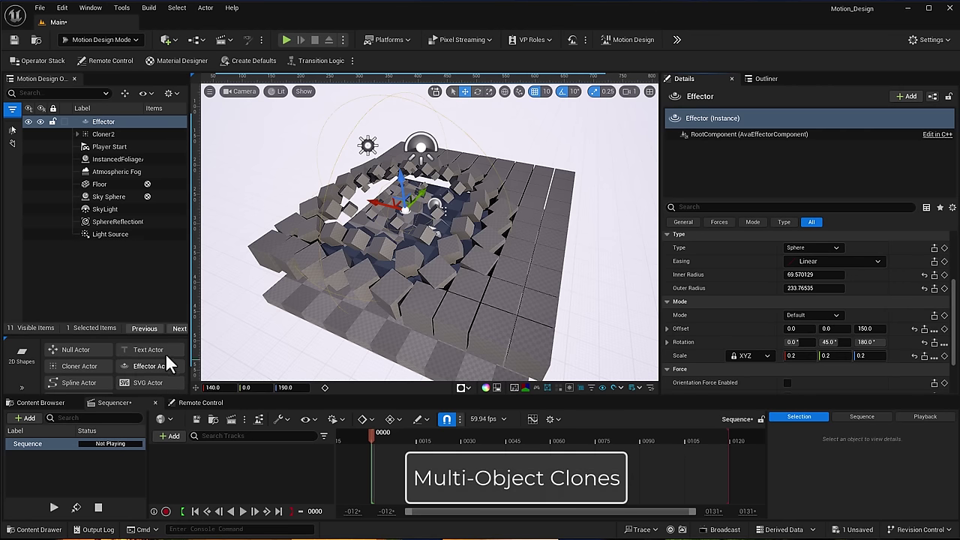
Draw a 3D sphere about 88 units in size in front of the clone grid and nest it under Cloner2
{"action": "left_click_drag", "start_coordinate": [150, 338], "coordinate": [138, 295]}
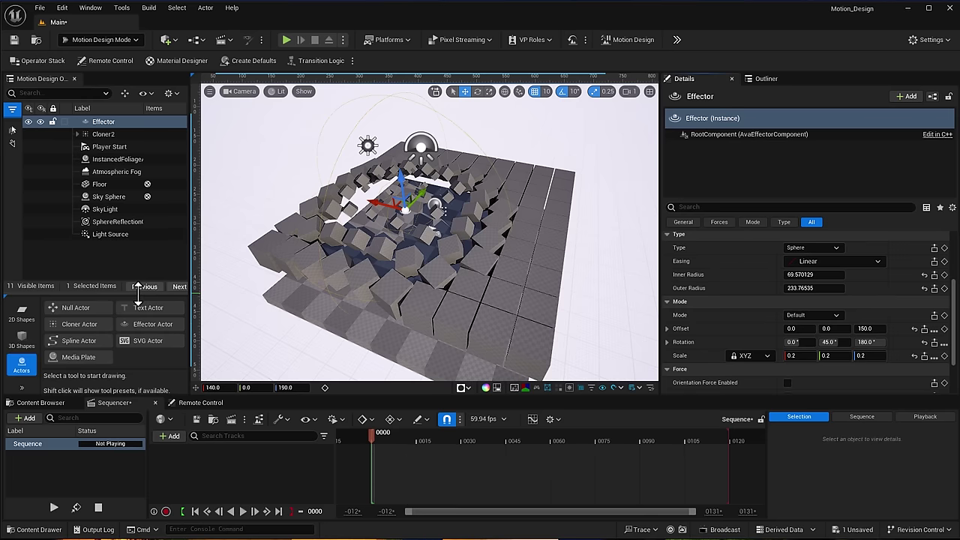
{"action": "left_click", "coordinate": [27, 340]}
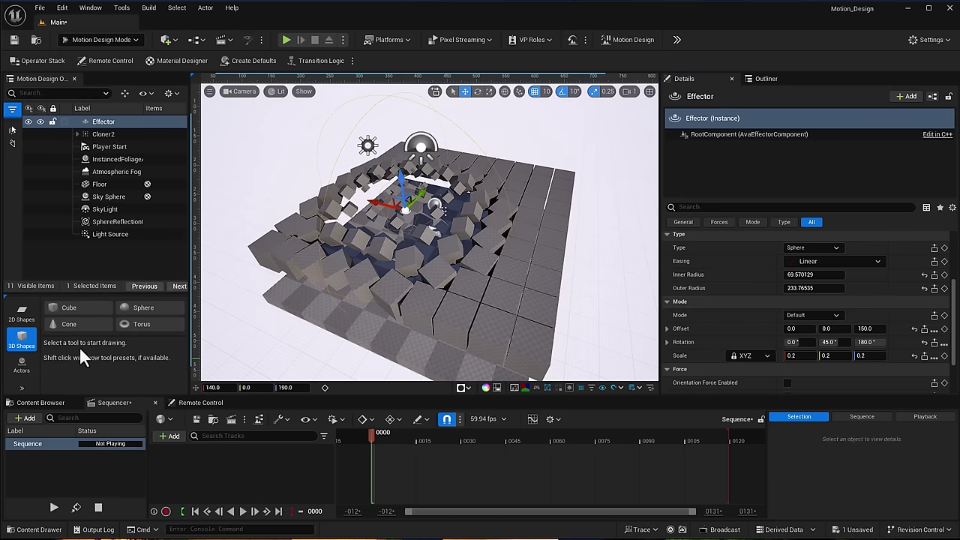
{"action": "left_click", "coordinate": [131, 307]}
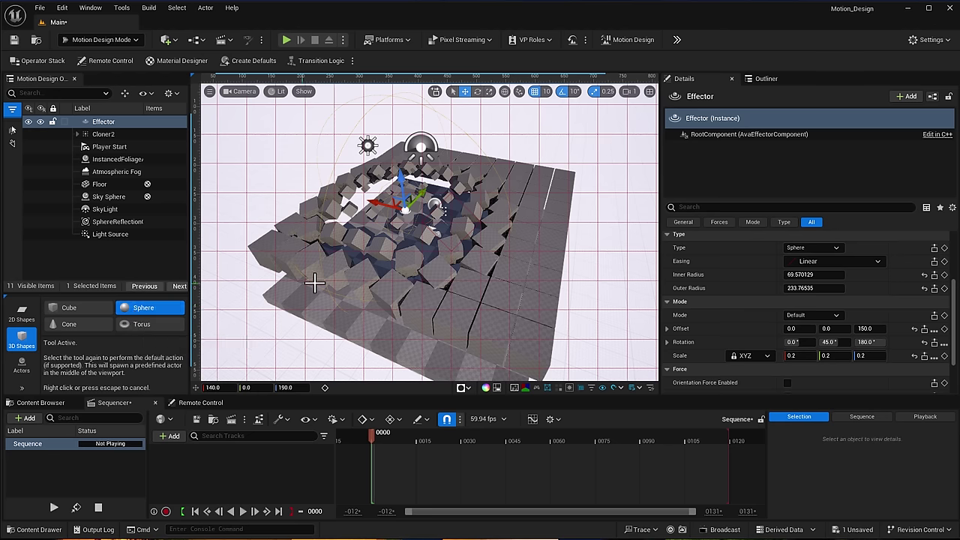
{"action": "left_click_drag", "start_coordinate": [423, 271], "coordinate": [454, 318]}
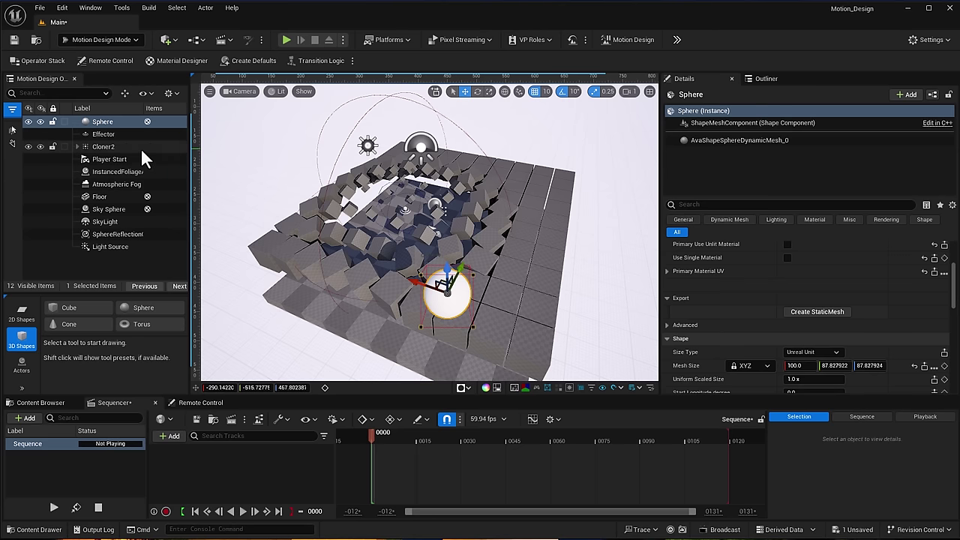
{"action": "left_click", "coordinate": [78, 147]}
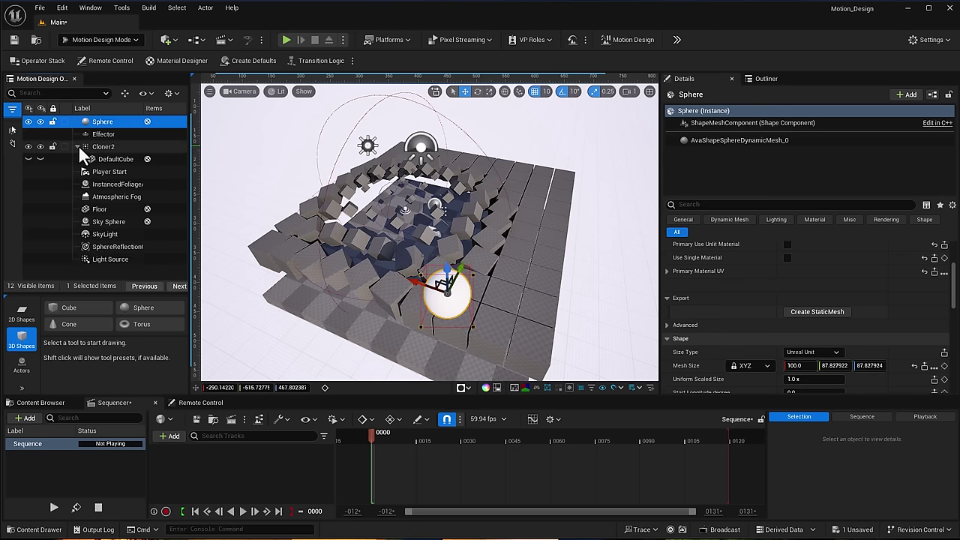
{"action": "left_click_drag", "start_coordinate": [98, 123], "coordinate": [104, 149]}
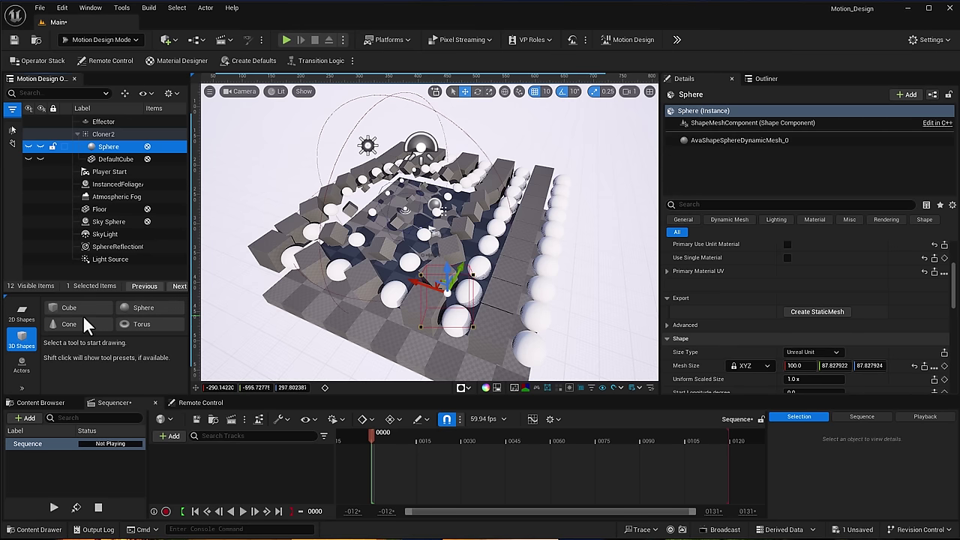
Draw a 3D torus about 134 units in size in front of the clones and nest it under Cloner2
{"action": "left_click", "coordinate": [125, 327]}
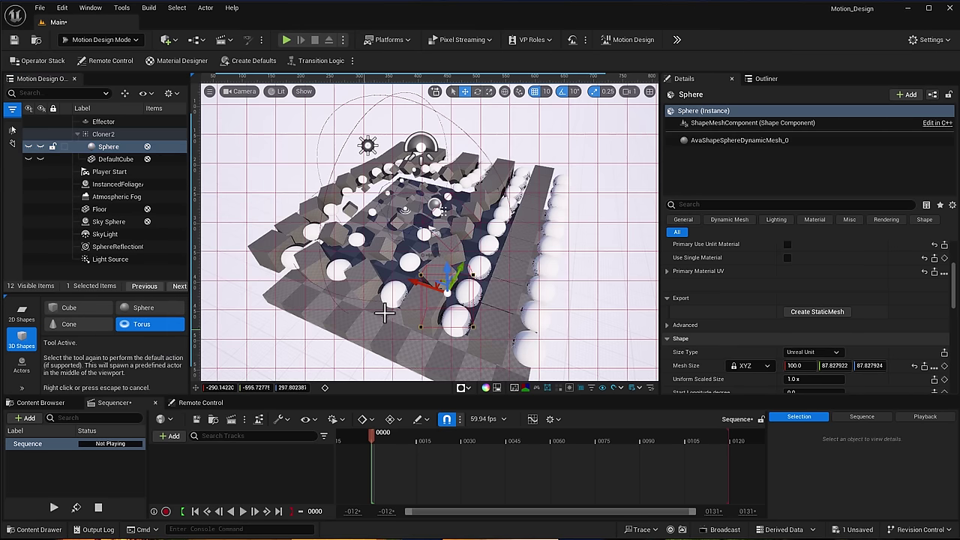
{"action": "left_click_drag", "start_coordinate": [385, 264], "coordinate": [456, 339]}
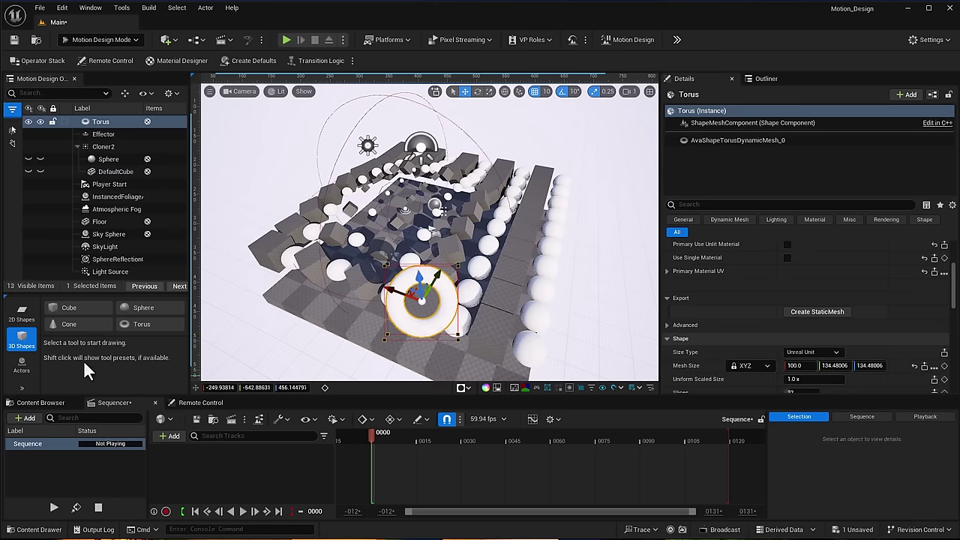
{"action": "left_click_drag", "start_coordinate": [120, 123], "coordinate": [103, 148]}
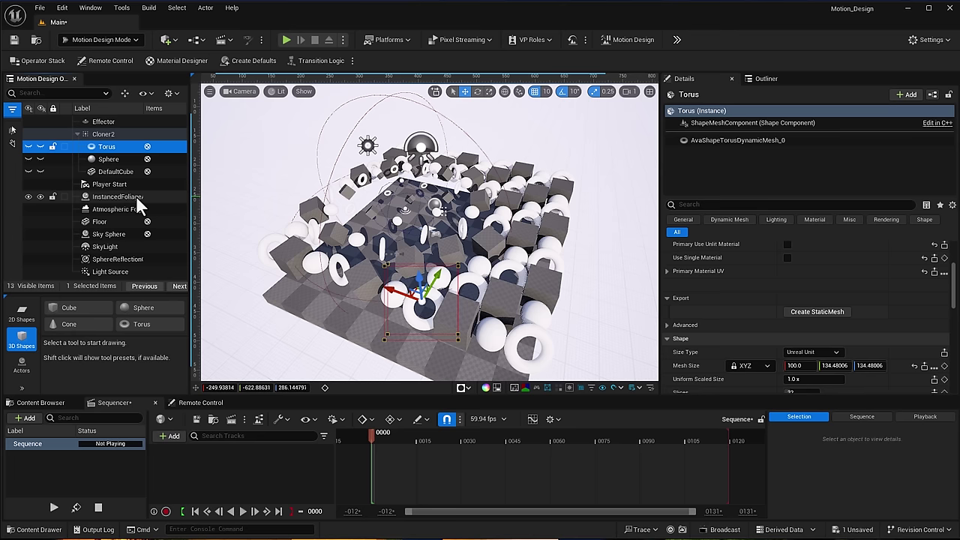
Select the effector and move it across the mixed clones to observe how it affects them
{"action": "left_click", "coordinate": [347, 139]}
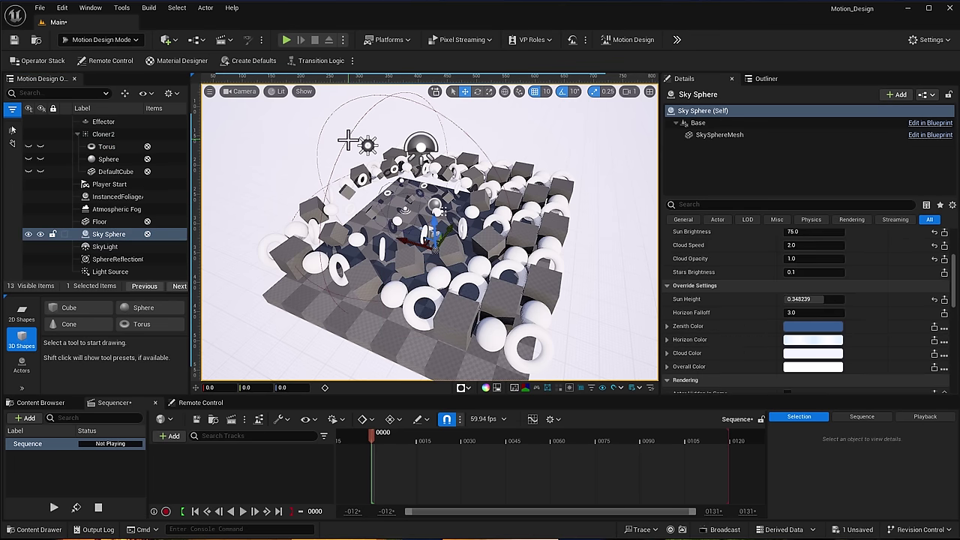
{"action": "left_click", "coordinate": [111, 122]}
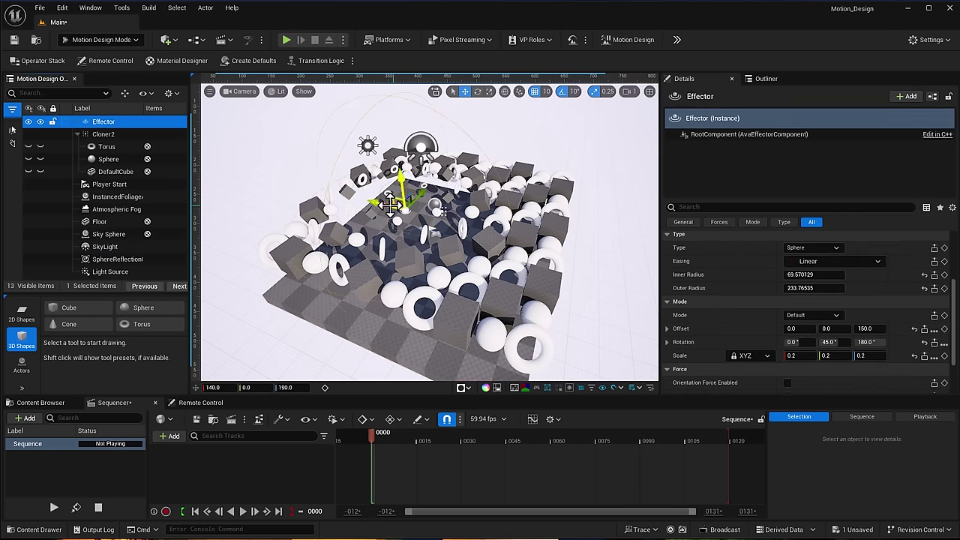
{"action": "left_click_drag", "start_coordinate": [390, 204], "coordinate": [334, 182]}
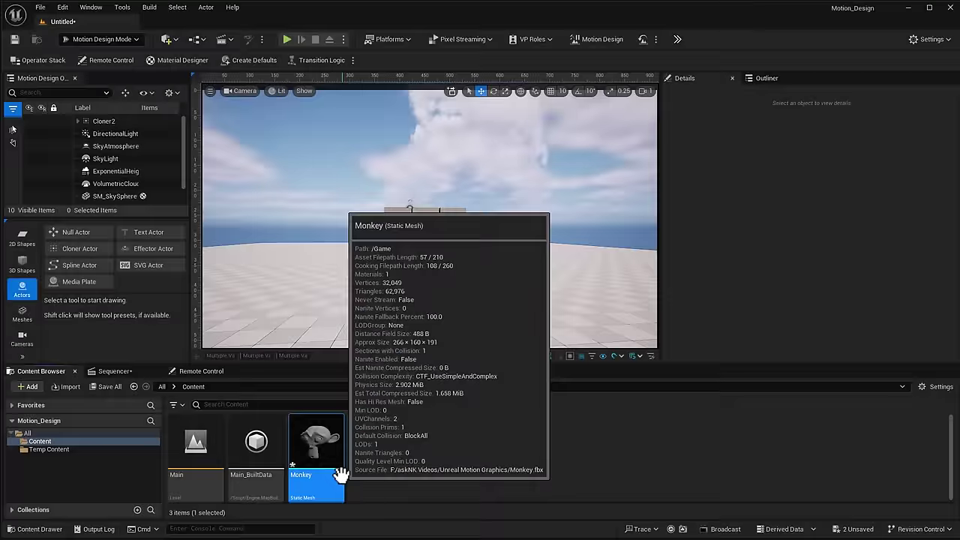
In the untitled level, nest the Monkey static mesh under Cloner2 and inspect the mixed clones
{"action": "left_click_drag", "start_coordinate": [340, 474], "coordinate": [98, 122]}
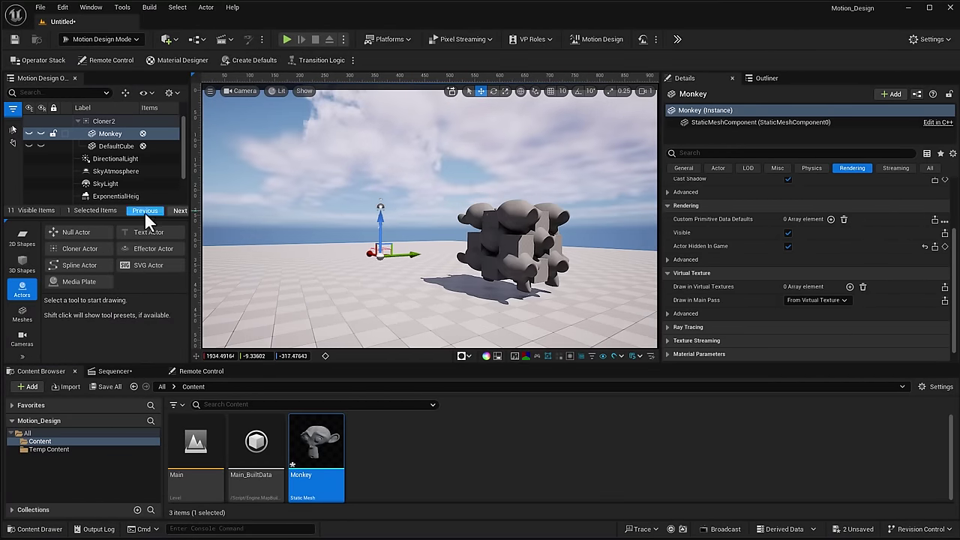
{"action": "right_click_drag", "start_coordinate": [396, 248], "coordinate": [448, 255]}
{"action": "right_click_drag", "start_coordinate": [431, 255], "coordinate": [247, 145]}
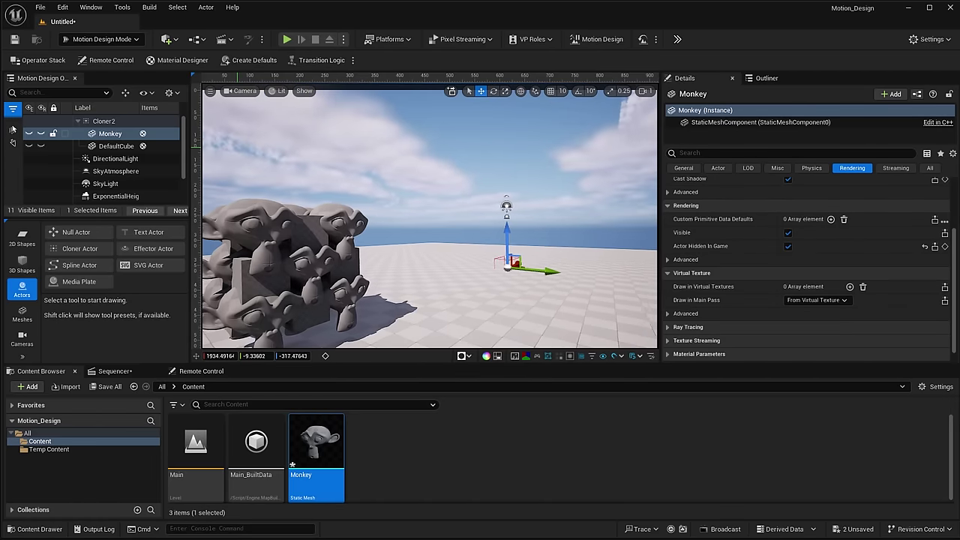
Increase Cloner2's spacing to about 273 in X, 440 in Y and 236 in Z, and raise the cloner to about 412 in Z
{"action": "left_click", "coordinate": [105, 122]}
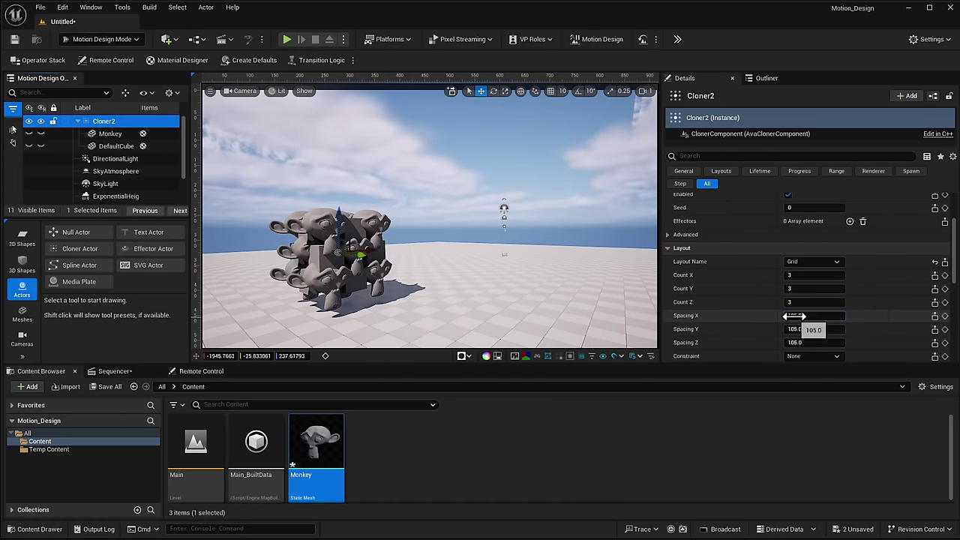
{"action": "left_click_drag", "start_coordinate": [795, 316], "coordinate": [862, 329]}
{"action": "right_click_drag", "start_coordinate": [415, 284], "coordinate": [431, 284]}
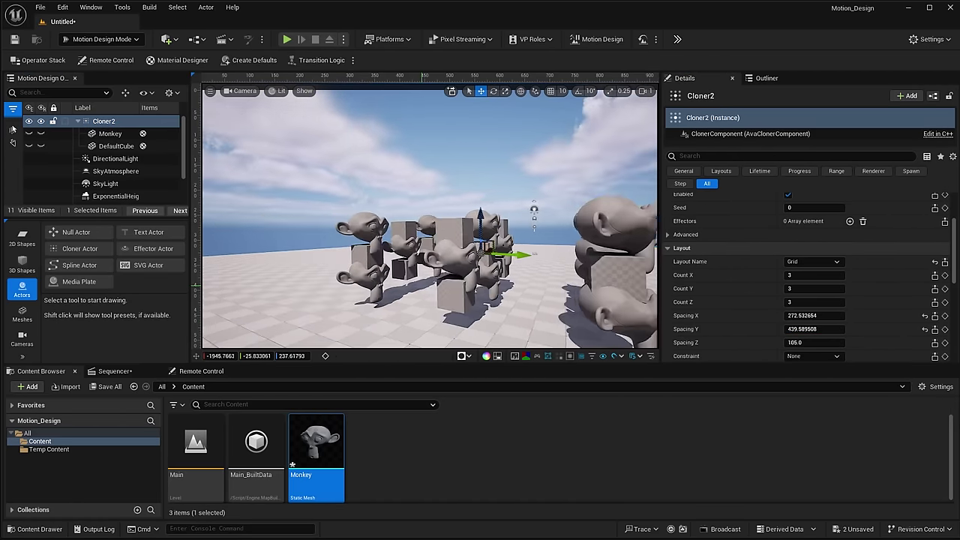
{"action": "left_click_drag", "start_coordinate": [796, 342], "coordinate": [820, 342]}
{"action": "left_click_drag", "start_coordinate": [483, 223], "coordinate": [484, 180]}
{"action": "mouse_move", "coordinate": [472, 254]}
{"action": "right_mouse_down"}
{"action": "mouse_move", "coordinate": [442, 254]}
{"action": "mouse_move", "coordinate": [477, 254]}
{"action": "right_mouse_up"}
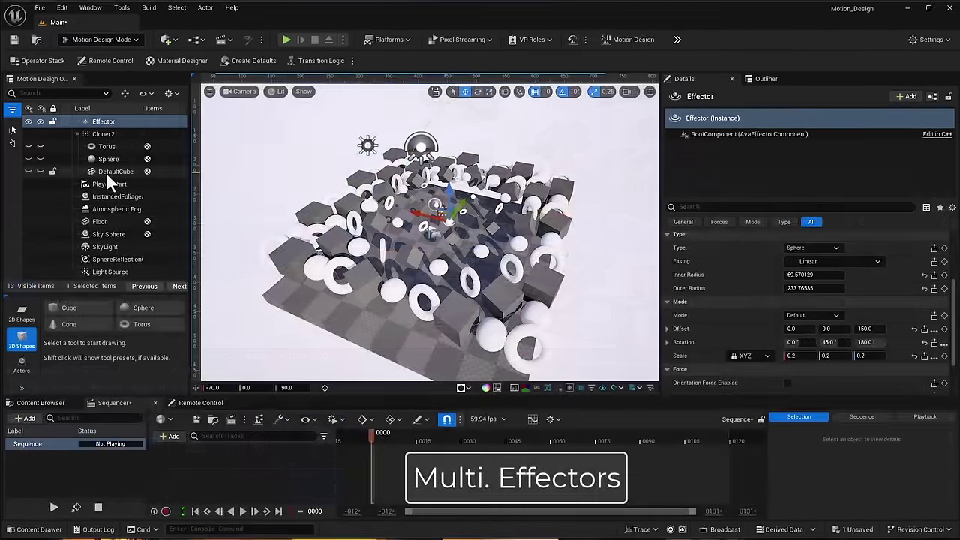
In the Main level, delete DefaultCube and Torus from Cloner2, keeping only the sphere
{"action": "left_click", "coordinate": [106, 172]}
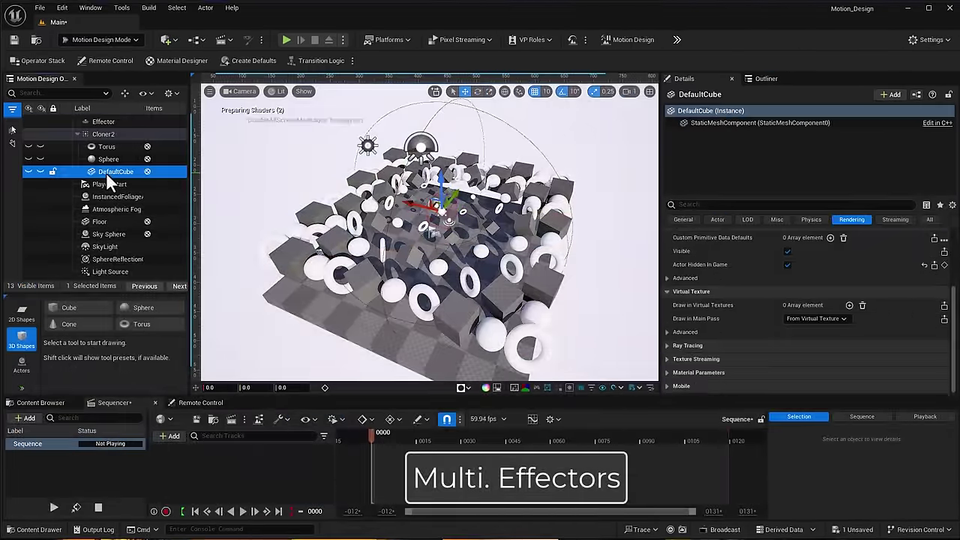
{"action": "key", "text": "Delete"}
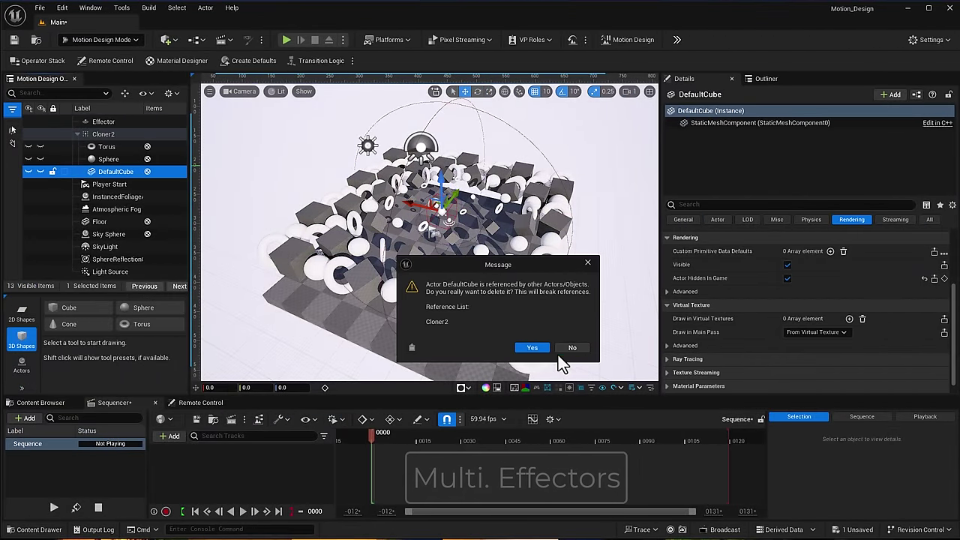
{"action": "left_click", "coordinate": [531, 348]}
{"action": "left_click", "coordinate": [113, 145]}
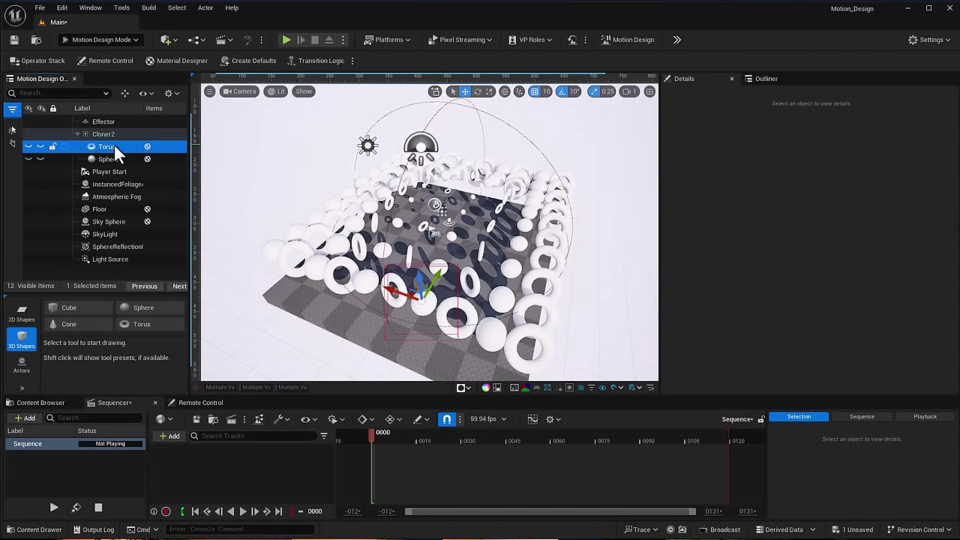
{"action": "key", "text": "Delete"}
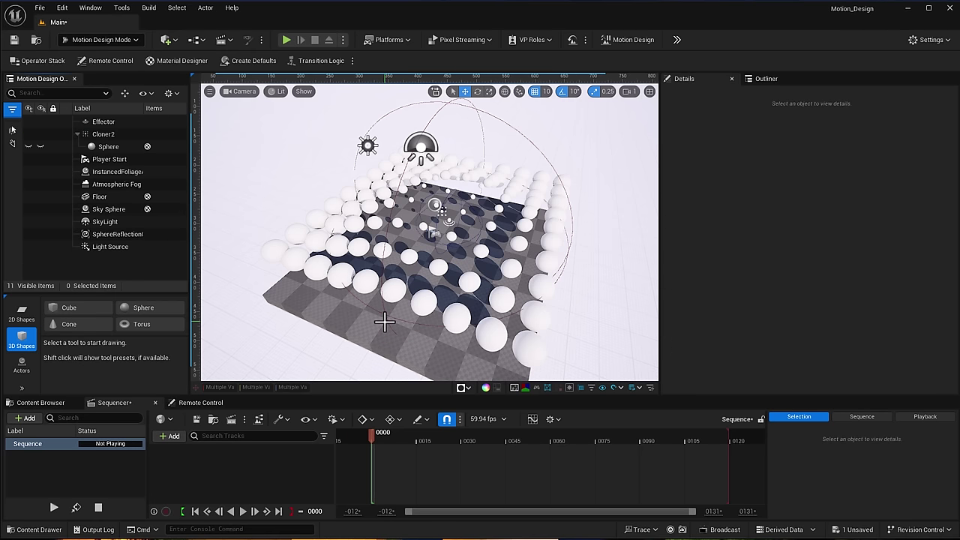
Delete the effector from the scene
{"action": "left_click", "coordinate": [59, 209]}
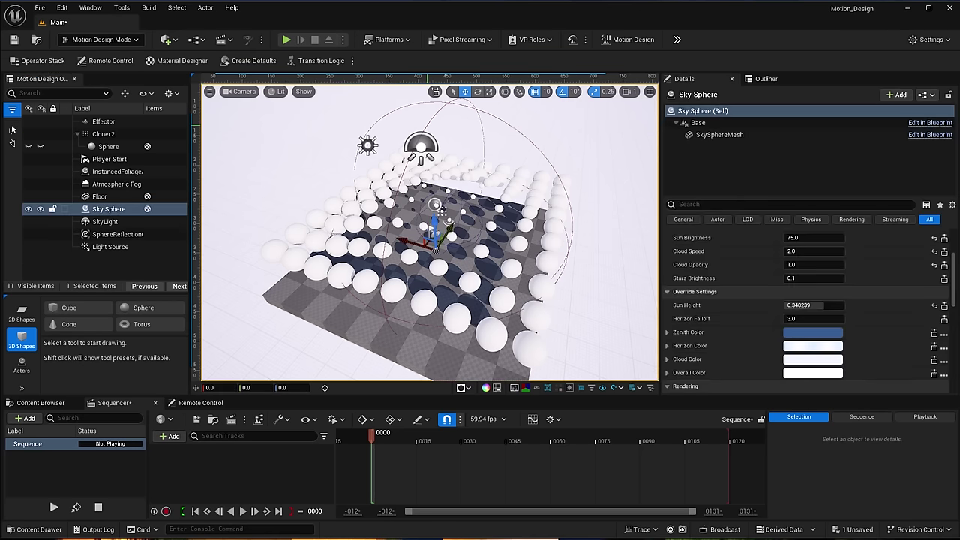
{"action": "left_click", "coordinate": [123, 122]}
{"action": "key", "text": "Delete"}
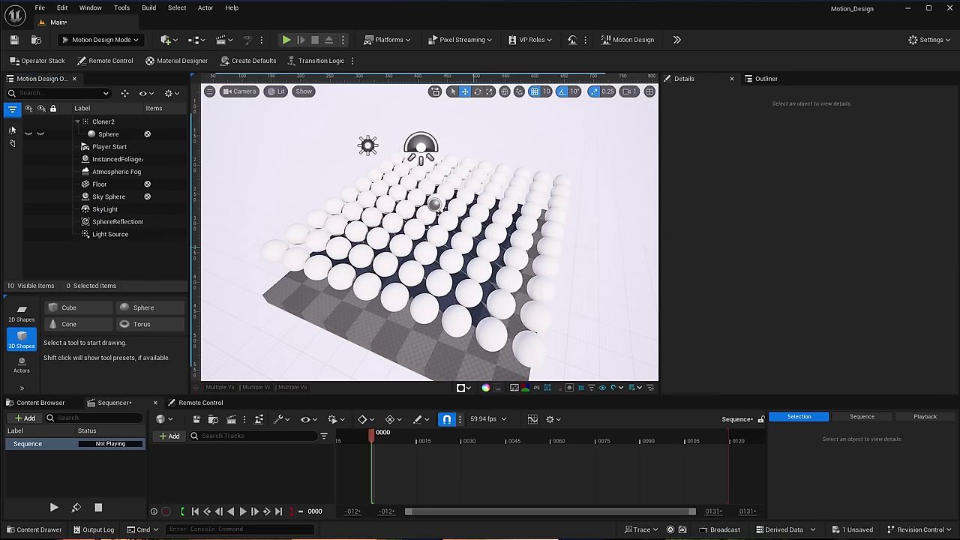
Set Cloner2's grid spacing to 100 in both X and Y
{"action": "left_click", "coordinate": [465, 290]}
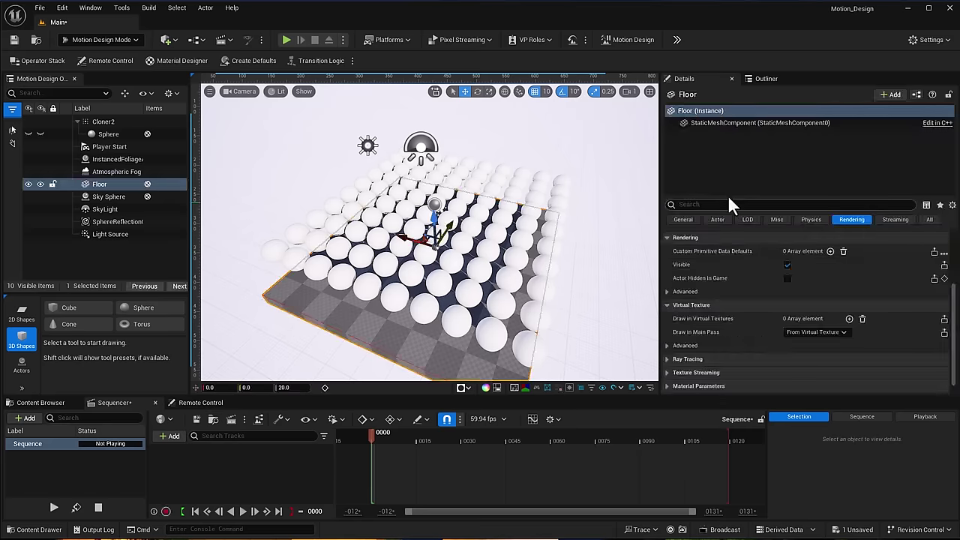
{"action": "left_click", "coordinate": [103, 122]}
{"action": "left_click", "coordinate": [793, 307]}
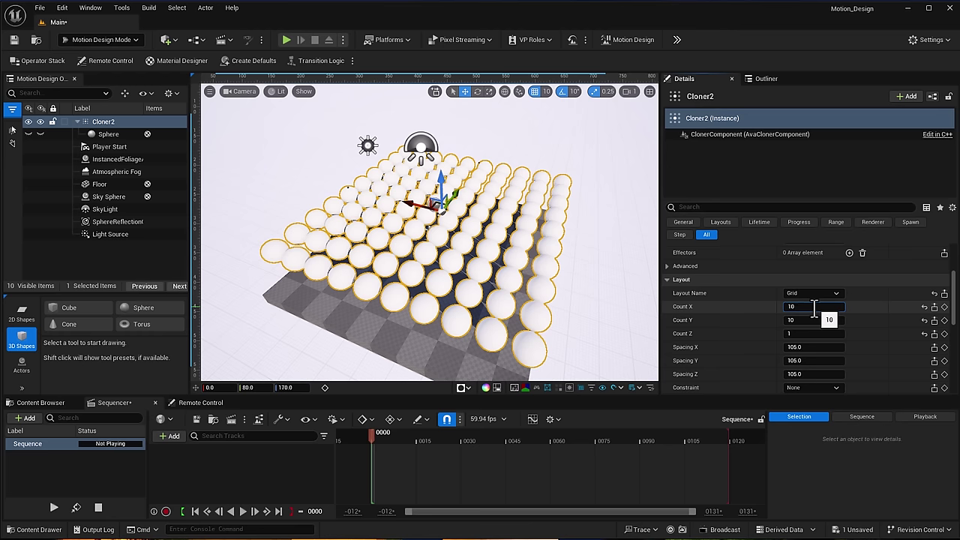
{"action": "left_click", "coordinate": [796, 347]}
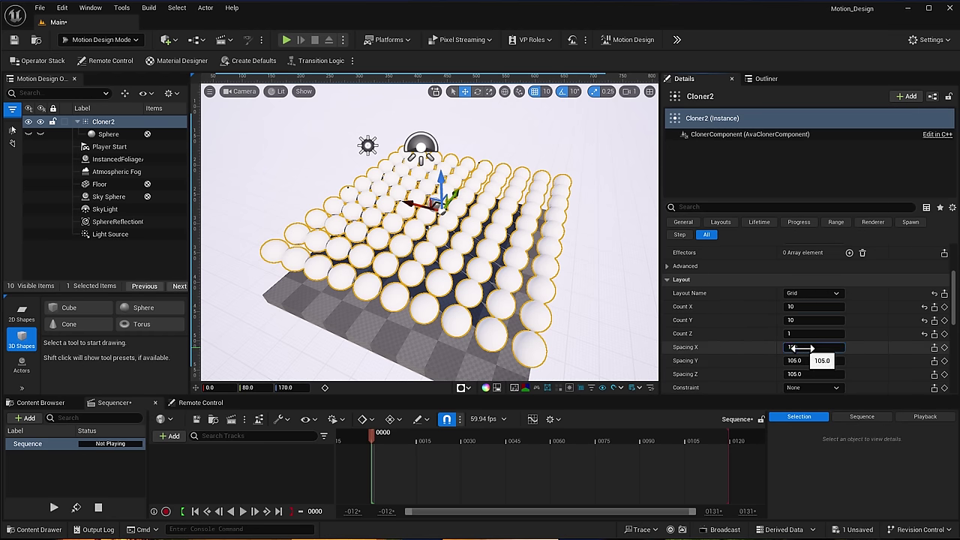
{"action": "type", "text": "100"}
{"action": "key", "text": "Tab"}
{"action": "type", "text": "100"}
{"action": "key", "text": "Return"}
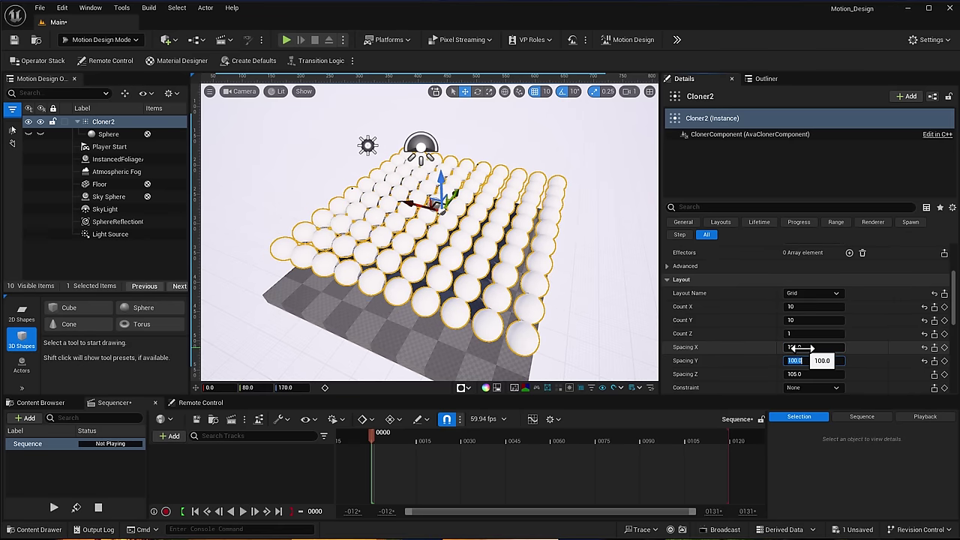
Set Cloner2's grid count to 1000 in both X and Y
{"action": "left_click", "coordinate": [814, 306]}
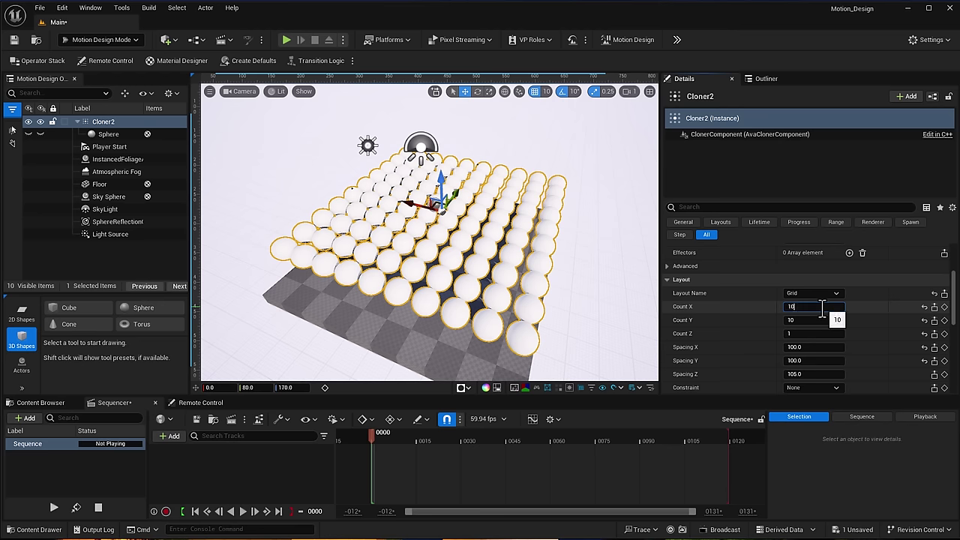
{"action": "key", "text": "Tab"}
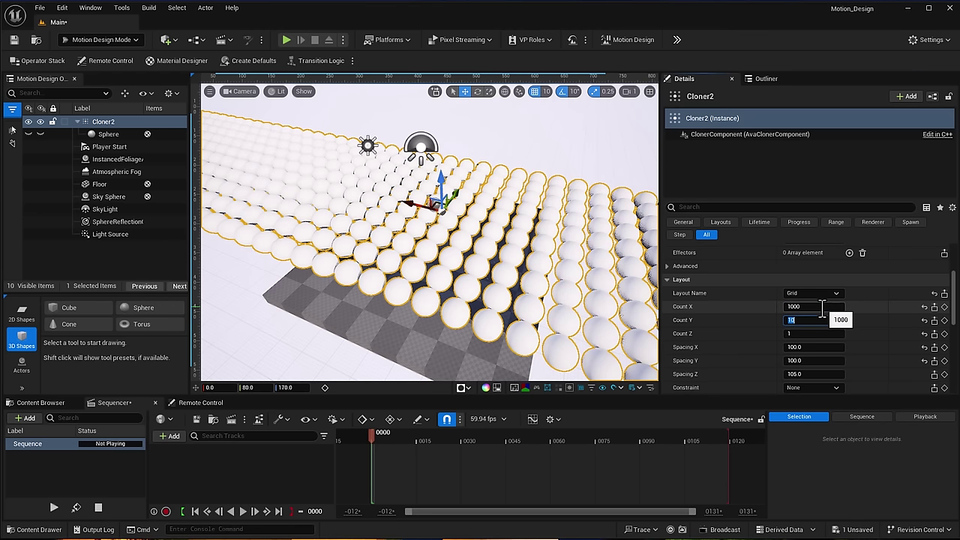
{"action": "type", "text": "1000"}
{"action": "key", "text": "Return"}
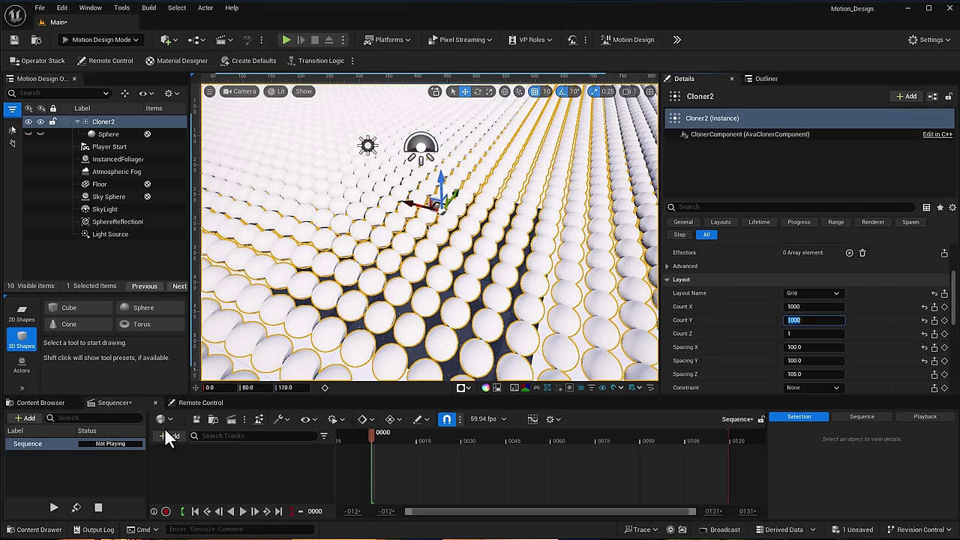
Change the primary simple color of Cloner2's sphere to red
{"action": "left_click", "coordinate": [36, 402]}
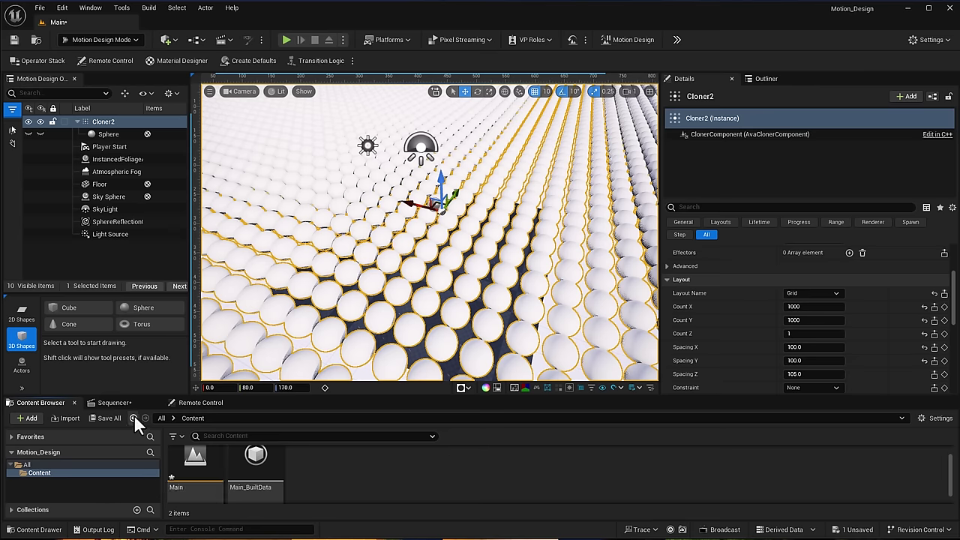
{"action": "left_click", "coordinate": [100, 133]}
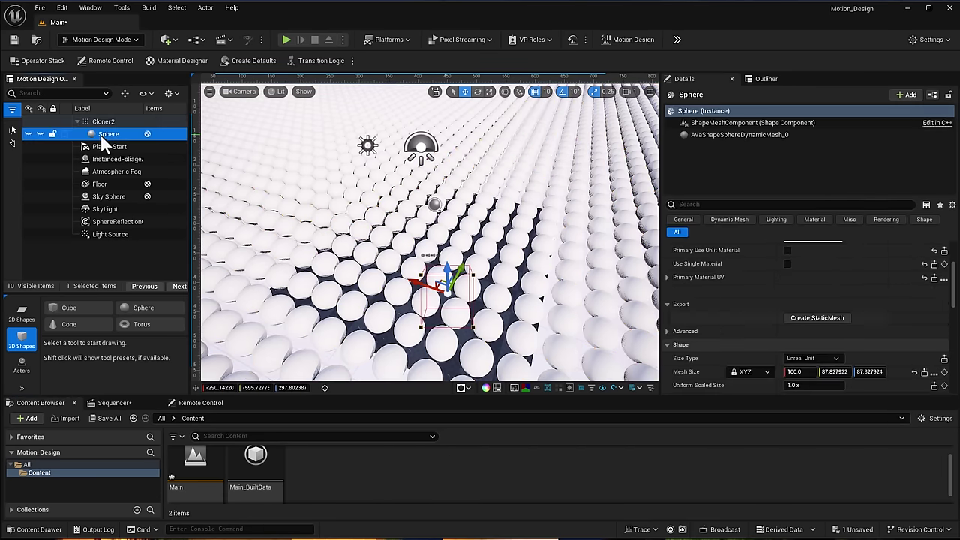
{"action": "scroll", "coordinate": [810, 321], "scroll_direction": "up", "scroll_amount": 4}
{"action": "left_click", "coordinate": [812, 317]}
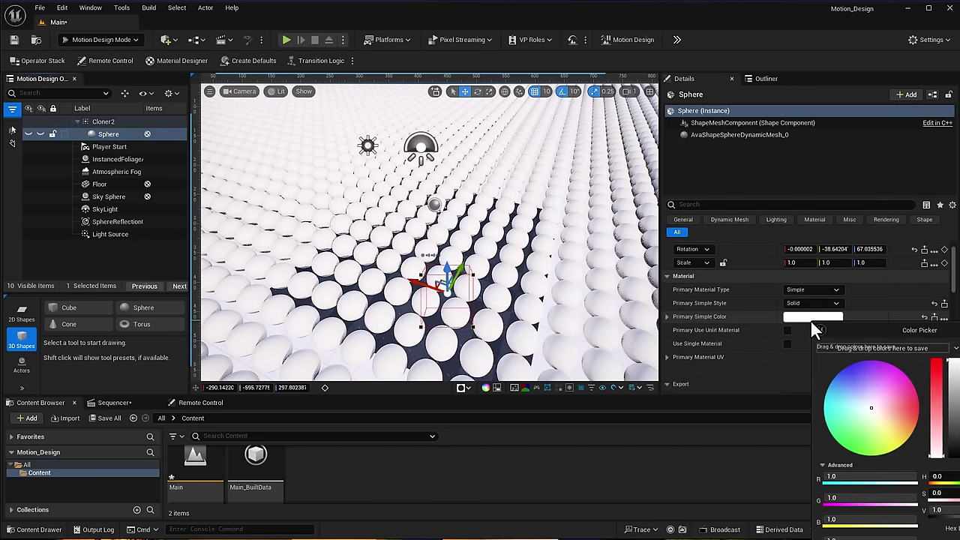
{"action": "left_click_drag", "start_coordinate": [877, 407], "coordinate": [920, 385]}
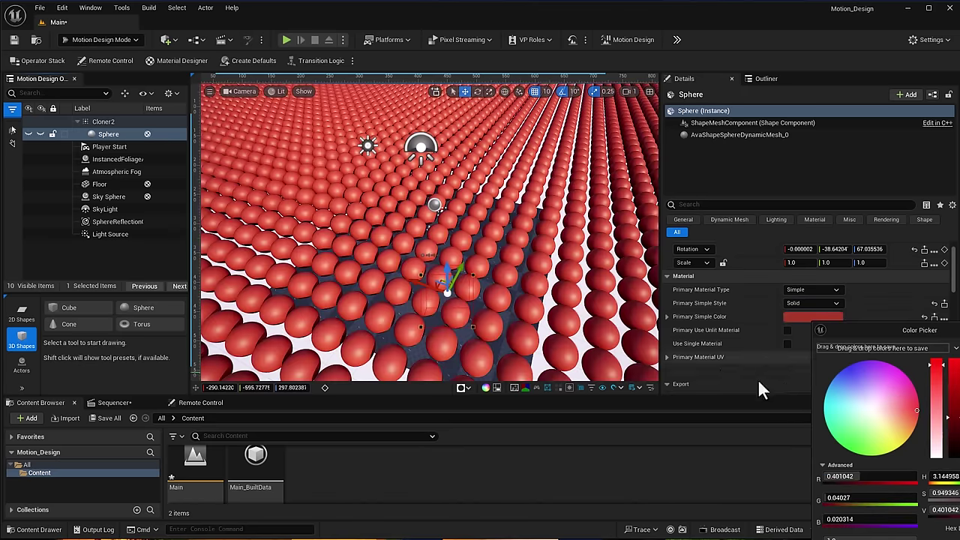
Set Cloner2's grid spacing to 80 in both X and Y
{"action": "left_click", "coordinate": [105, 121]}
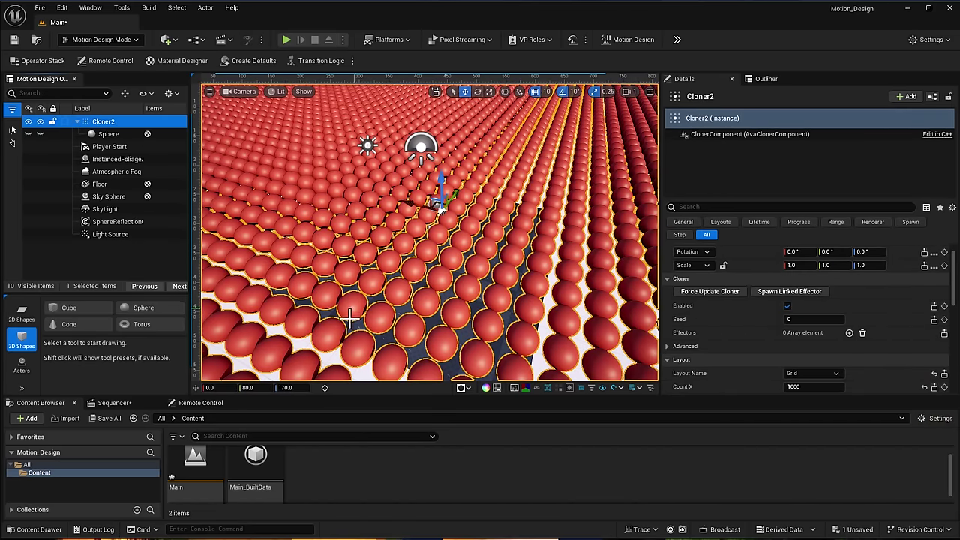
{"action": "right_click_drag", "start_coordinate": [459, 330], "coordinate": [401, 305]}
{"action": "scroll", "coordinate": [757, 330], "scroll_direction": "down", "scroll_amount": 2}
{"action": "scroll", "coordinate": [758, 332], "scroll_direction": "up", "scroll_amount": 3}
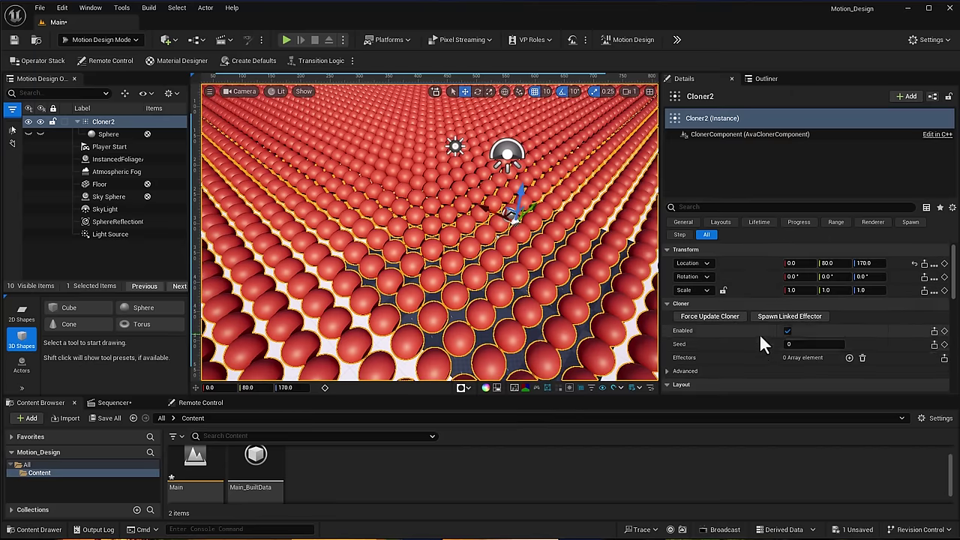
{"action": "scroll", "coordinate": [759, 337], "scroll_direction": "down", "scroll_amount": 2}
{"action": "scroll", "coordinate": [759, 339], "scroll_direction": "down", "scroll_amount": 3}
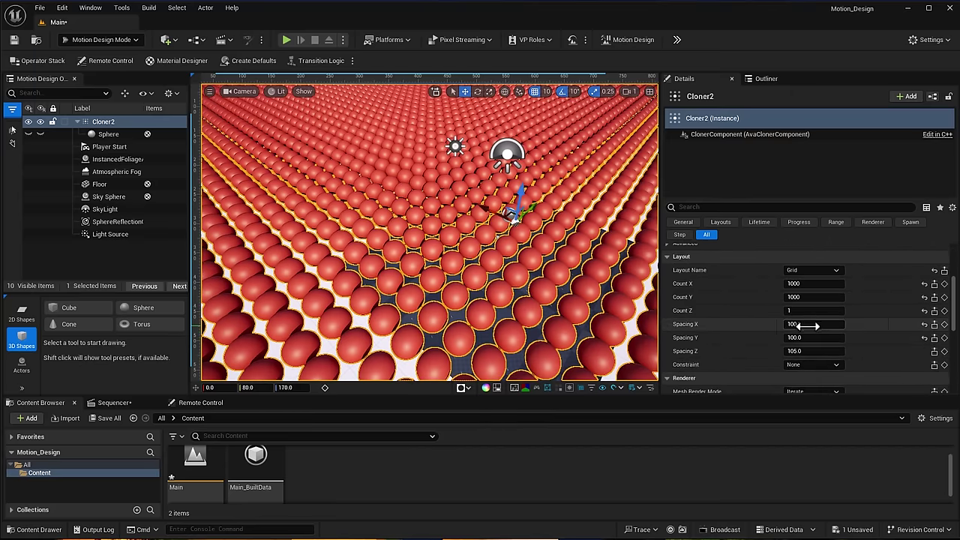
{"action": "left_click", "coordinate": [815, 324]}
{"action": "type", "text": "80"}
{"action": "key", "text": "Tab"}
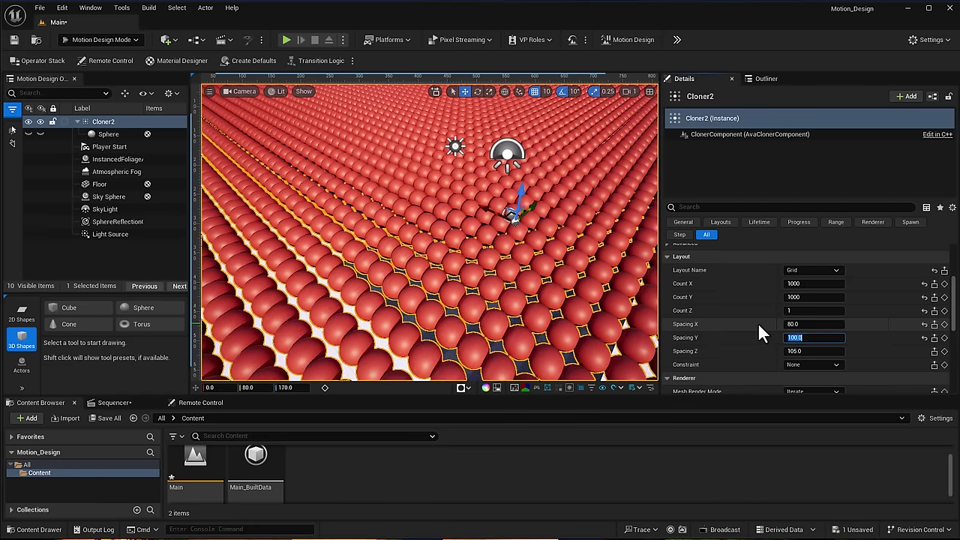
{"action": "type", "text": "80"}
{"action": "key", "text": "Return"}
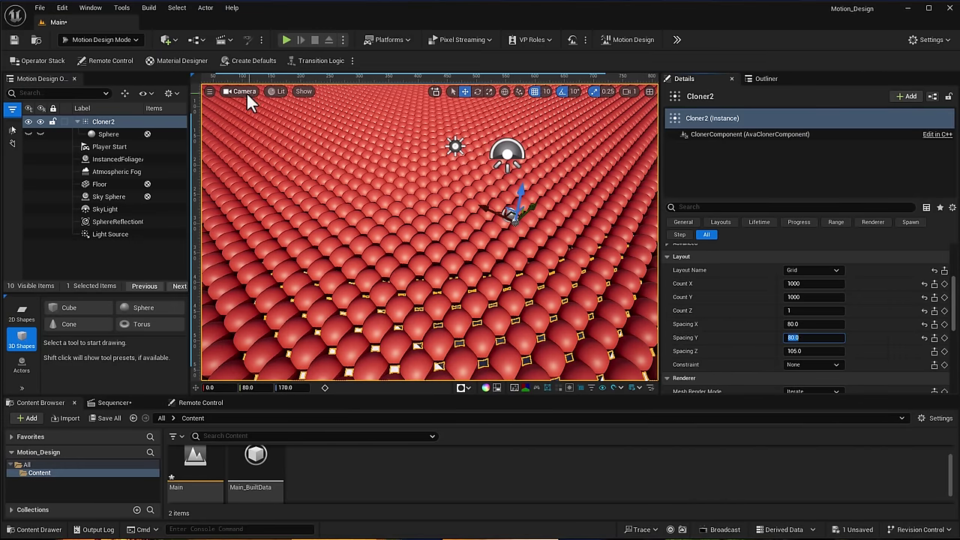
Change the viewport layout to two side-by-side panes
{"action": "left_click", "coordinate": [210, 92]}
{"action": "mouse_move", "coordinate": [258, 347]}
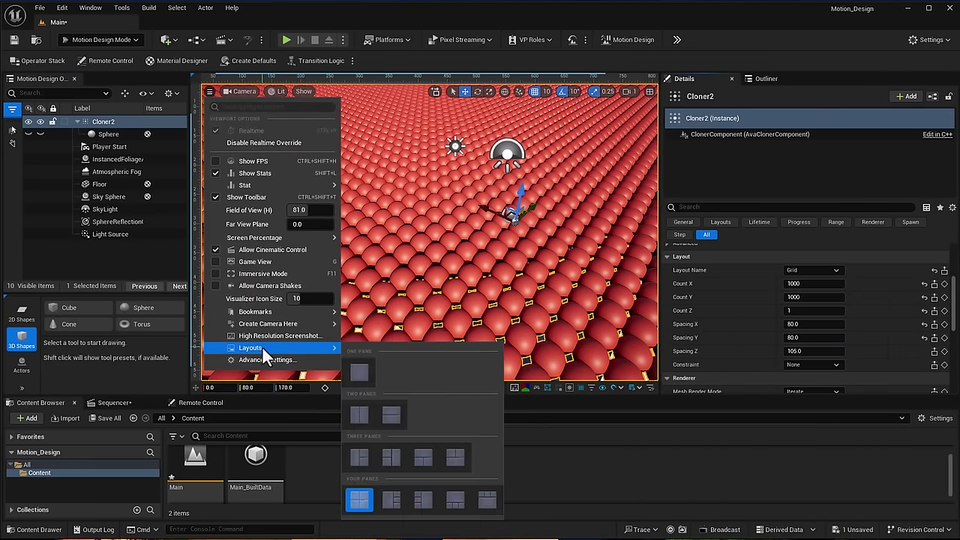
{"action": "left_click", "coordinate": [362, 413]}
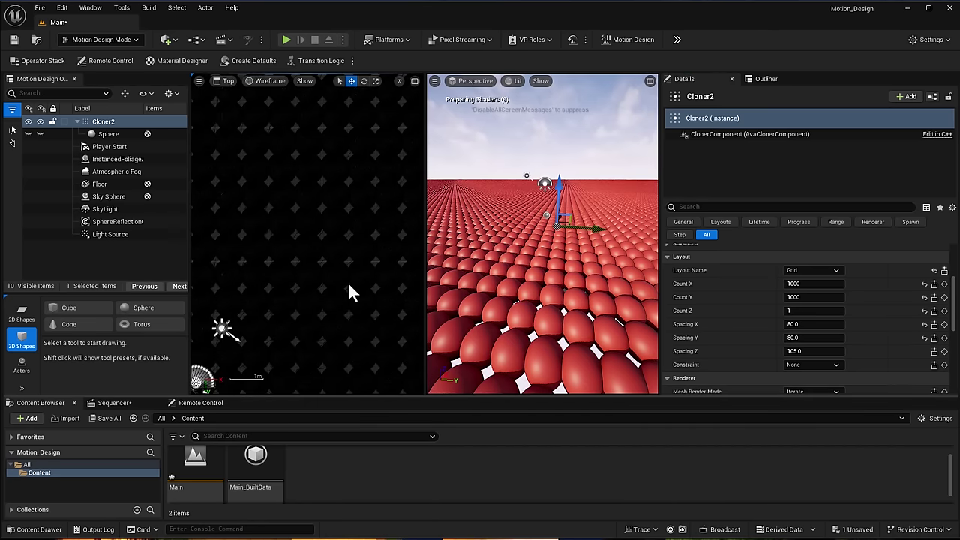
{"action": "scroll", "coordinate": [347, 280], "scroll_direction": "down", "scroll_amount": 3}
{"action": "scroll", "coordinate": [347, 282], "scroll_direction": "down", "scroll_amount": 2}
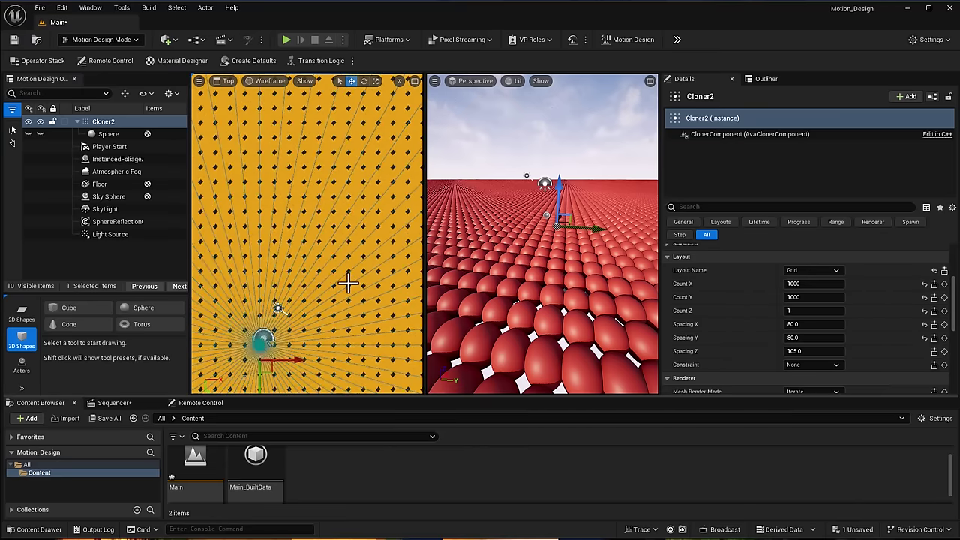
{"action": "scroll", "coordinate": [347, 283], "scroll_direction": "up", "scroll_amount": 1}
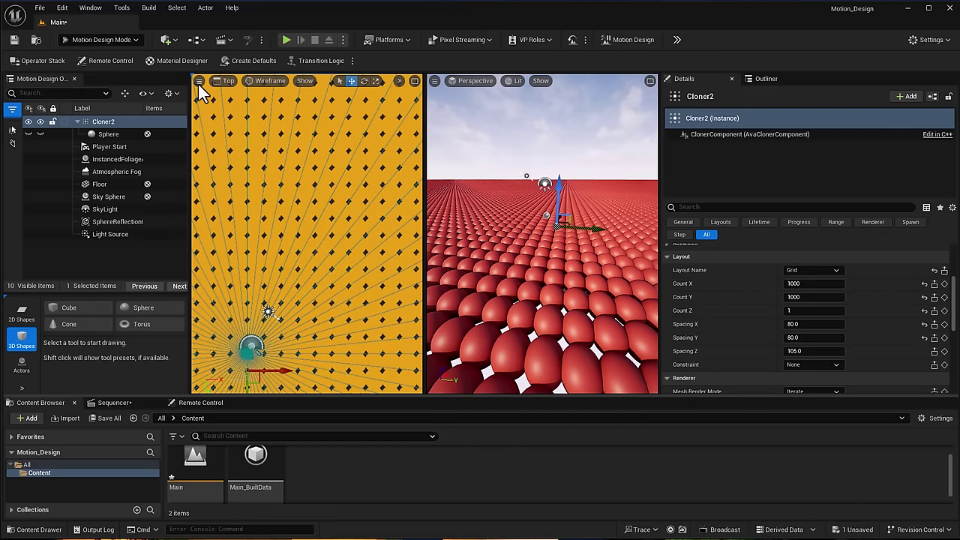
Change the viewport layout to a single pane with the perspective view over the sphere grid
{"action": "left_click", "coordinate": [199, 83]}
{"action": "mouse_move", "coordinate": [256, 264]}
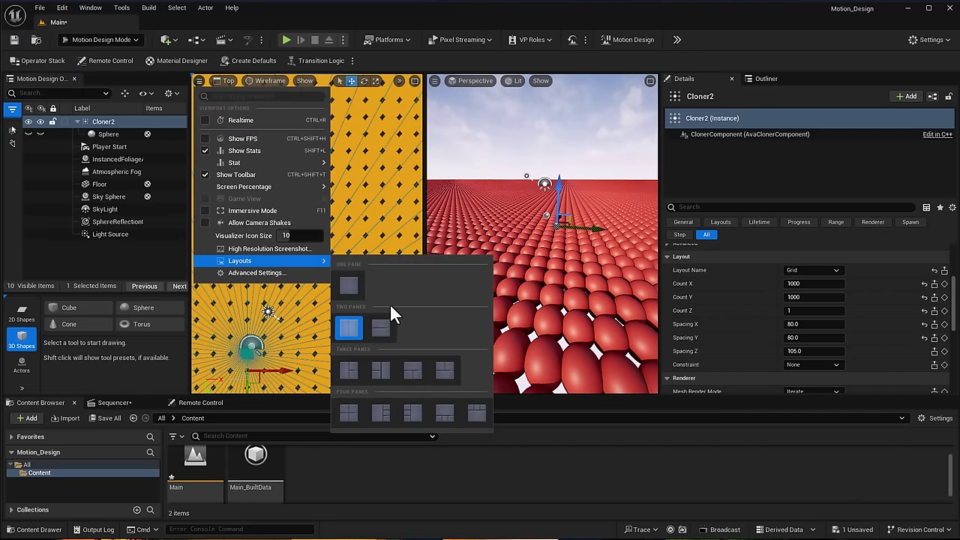
{"action": "left_click", "coordinate": [349, 285]}
{"action": "key", "text": "alt+g"}
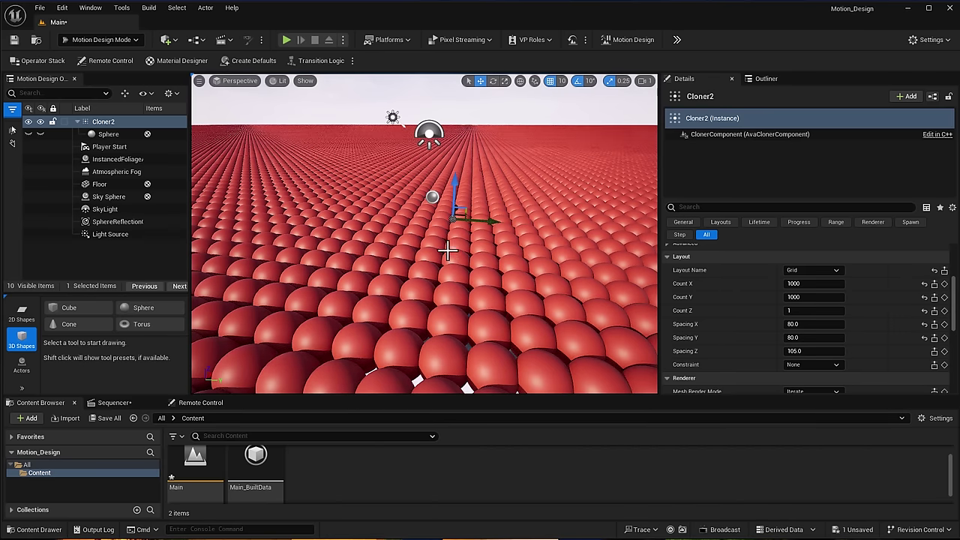
{"action": "right_click_drag", "start_coordinate": [425, 233], "coordinate": [501, 233]}
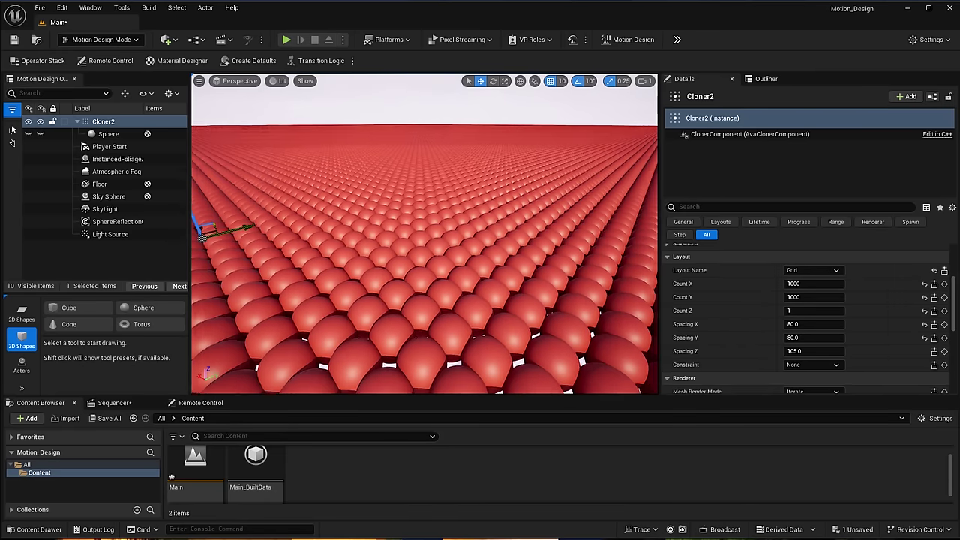
Place a new effector actor among the spheres in the viewport
{"action": "left_click", "coordinate": [99, 124]}
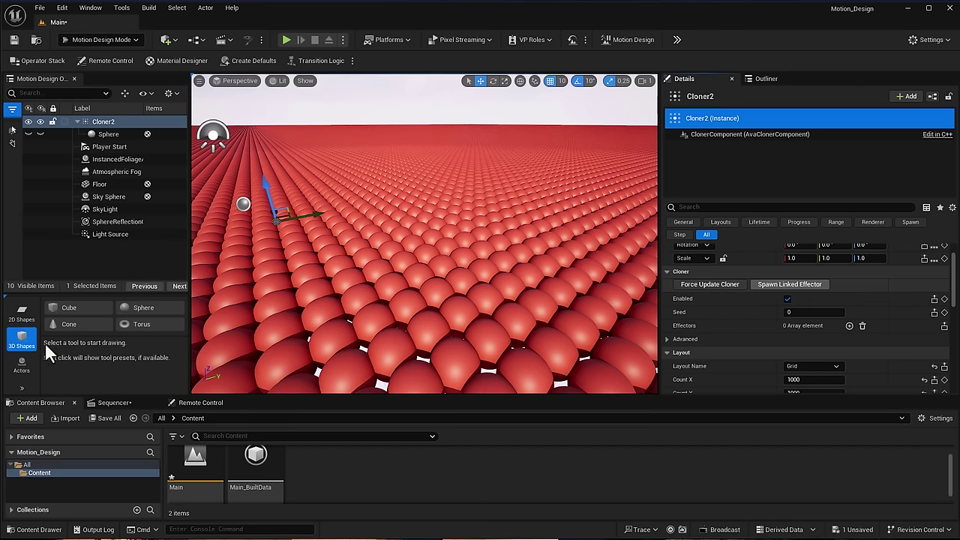
{"action": "left_click", "coordinate": [22, 366]}
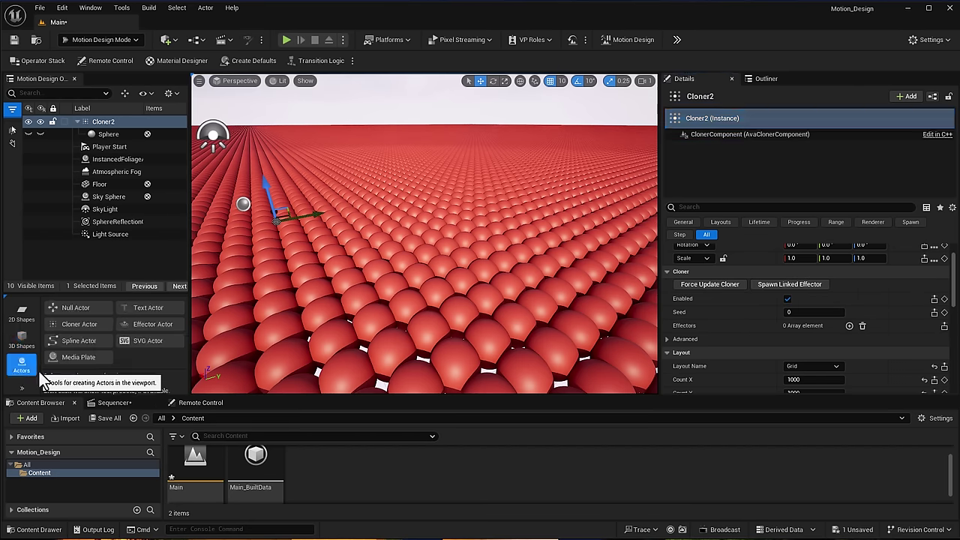
{"action": "left_click", "coordinate": [158, 327]}
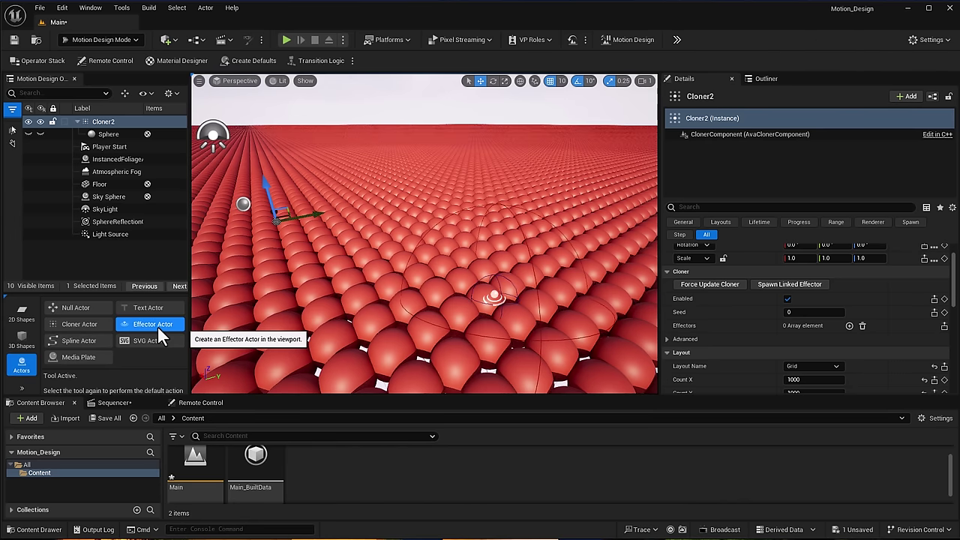
{"action": "left_click", "coordinate": [497, 272]}
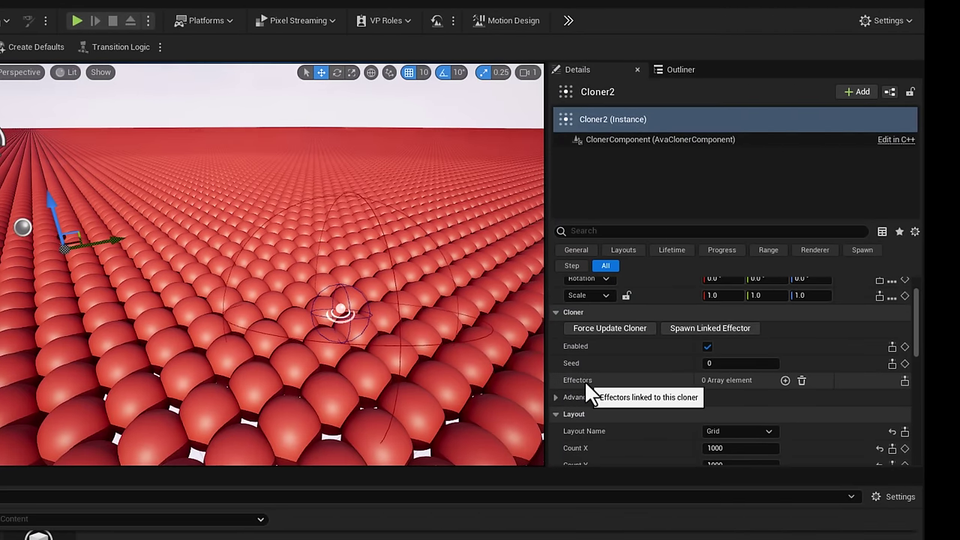
Add an entry to Cloner2's effectors array and assign Effector2 to it
{"action": "left_click", "coordinate": [784, 380]}
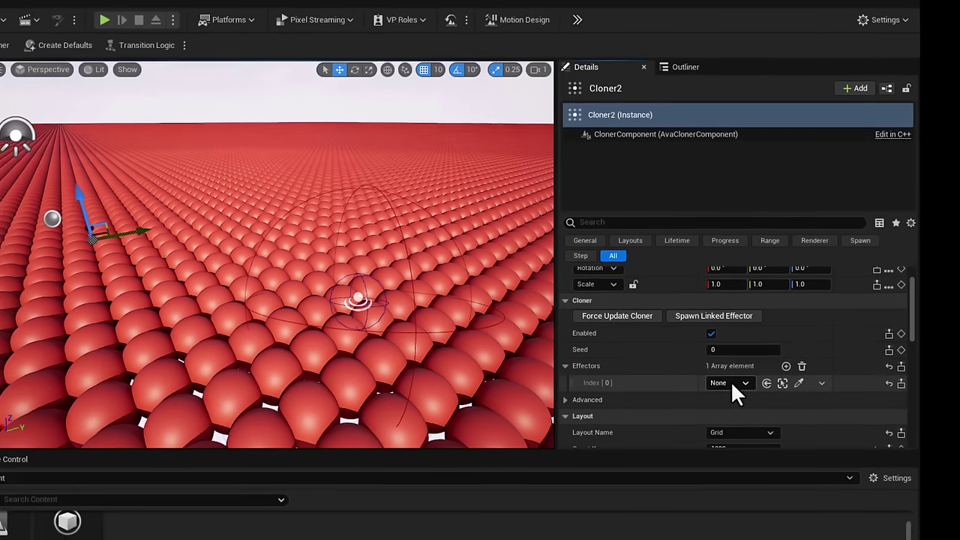
{"action": "left_click", "coordinate": [726, 398]}
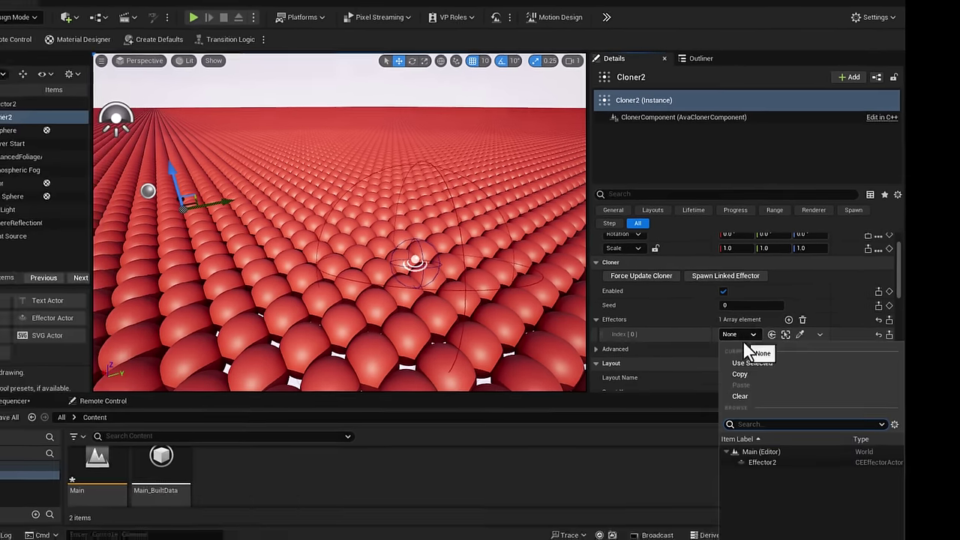
{"action": "left_click", "coordinate": [754, 456]}
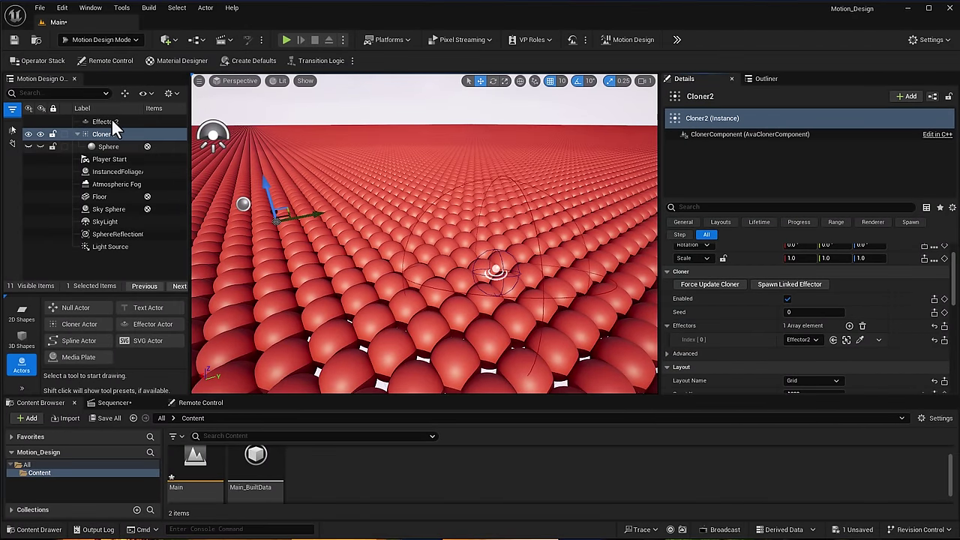
Set Effector2's type to Unbound and its mode to Noise Field
{"action": "left_click", "coordinate": [91, 115]}
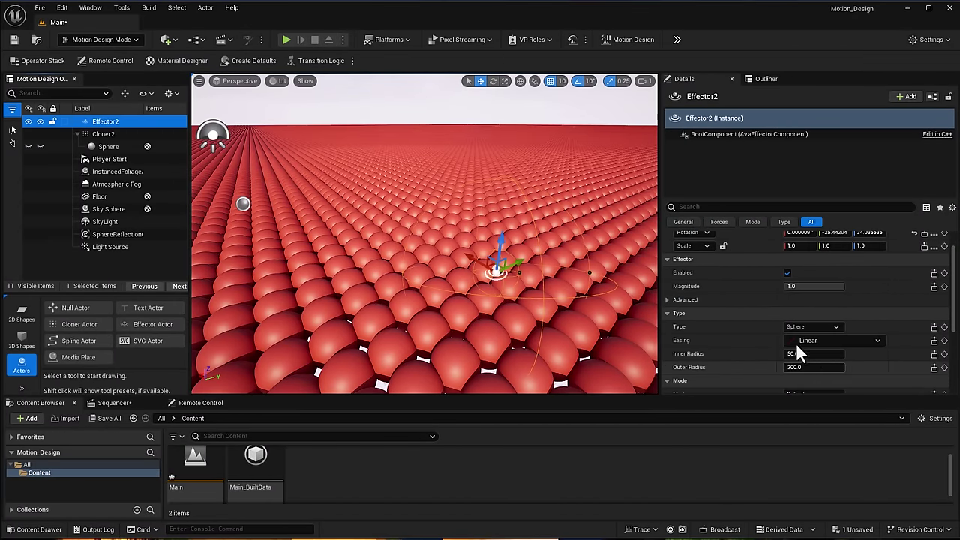
{"action": "scroll", "coordinate": [731, 351], "scroll_direction": "down", "scroll_amount": 3}
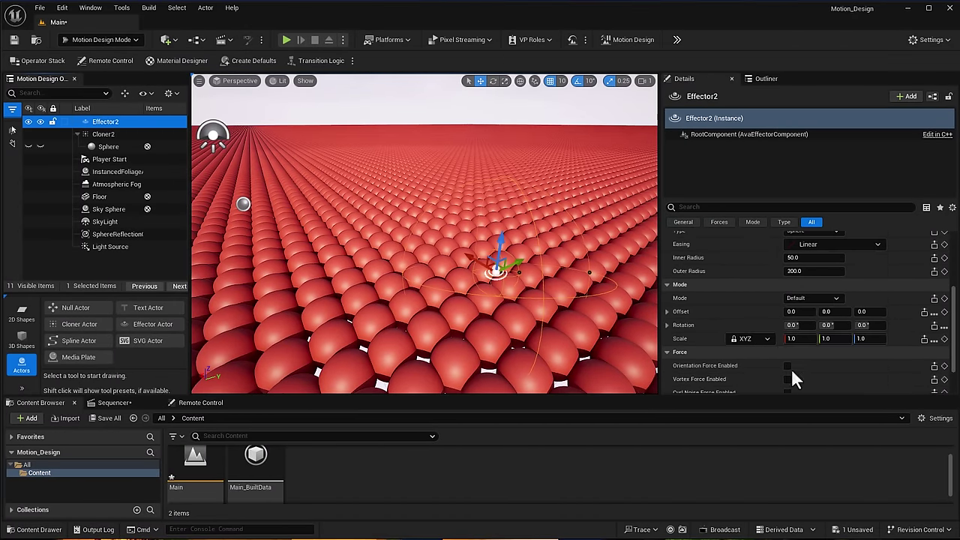
{"action": "scroll", "coordinate": [834, 287], "scroll_direction": "up", "scroll_amount": 2}
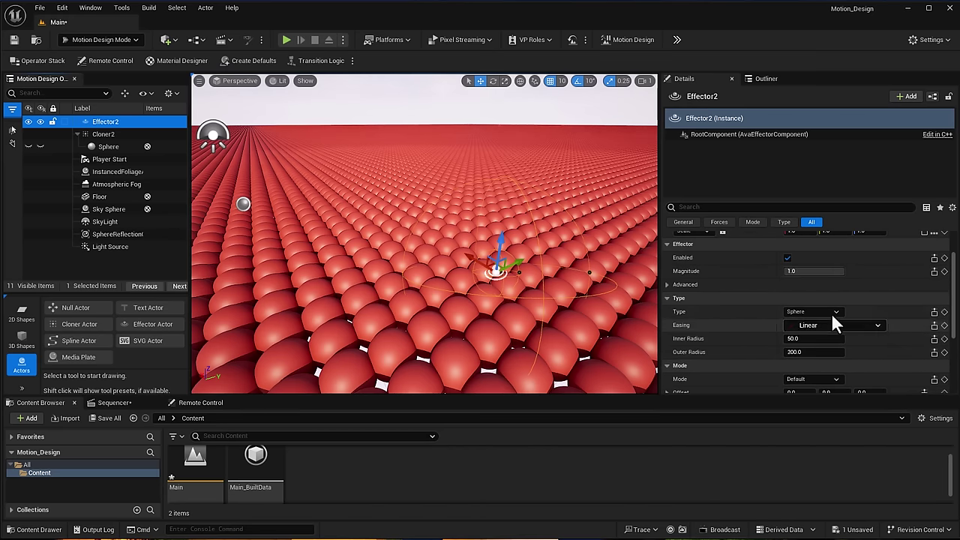
{"action": "left_click", "coordinate": [831, 312]}
{"action": "left_click", "coordinate": [797, 349]}
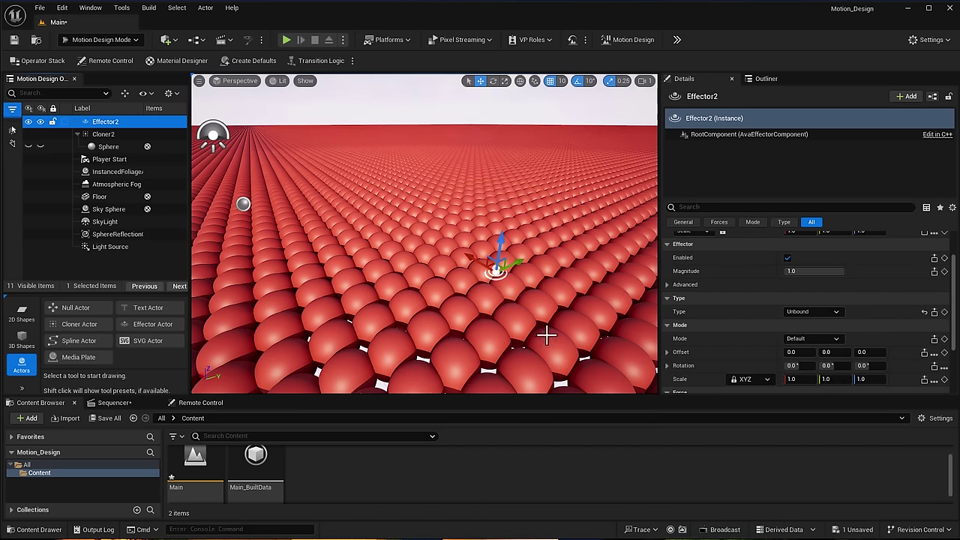
{"action": "left_click", "coordinate": [807, 339]}
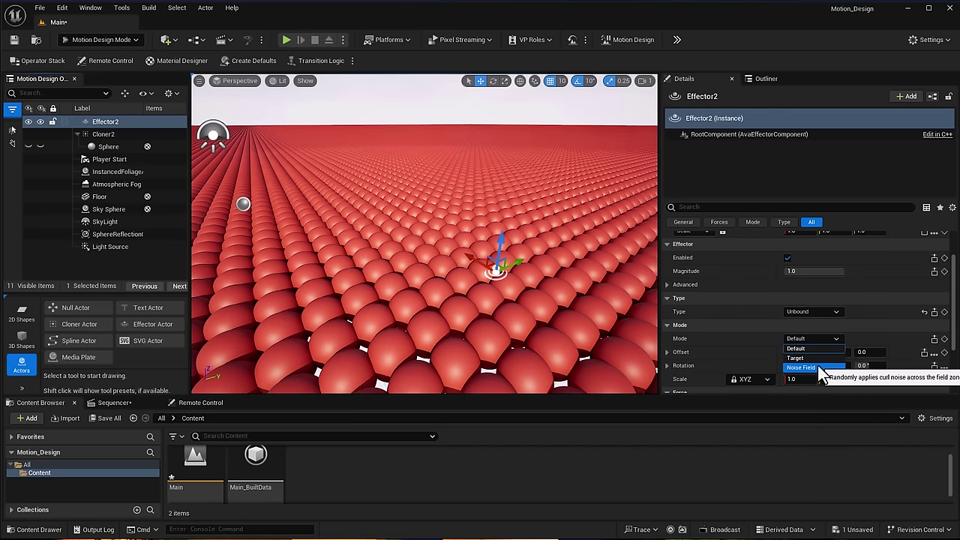
{"action": "left_click", "coordinate": [817, 367]}
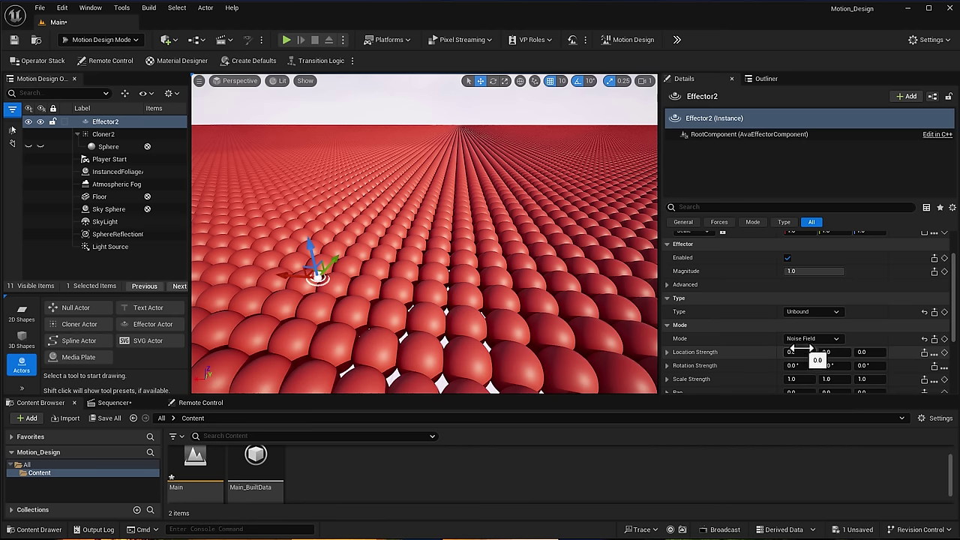
Set the Z location strength of Effector2's noise field to 100
{"action": "scroll", "coordinate": [805, 348], "scroll_direction": "down", "scroll_amount": 3}
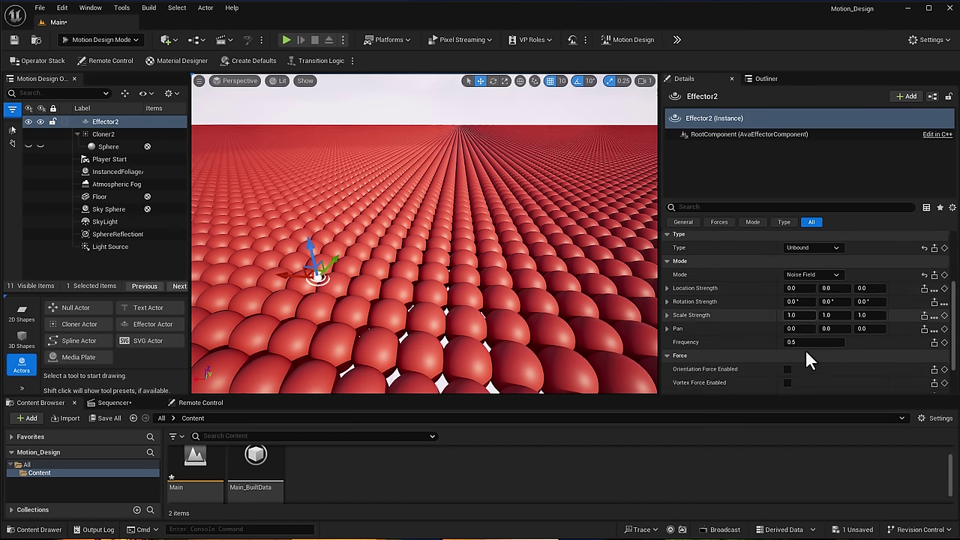
{"action": "left_click", "coordinate": [870, 272]}
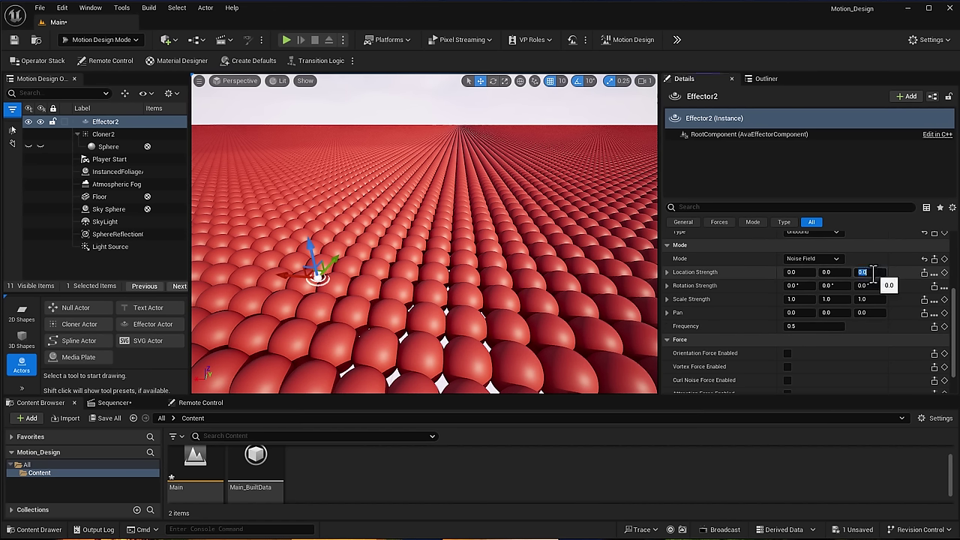
{"action": "type", "text": "100"}
{"action": "key", "text": "Return"}
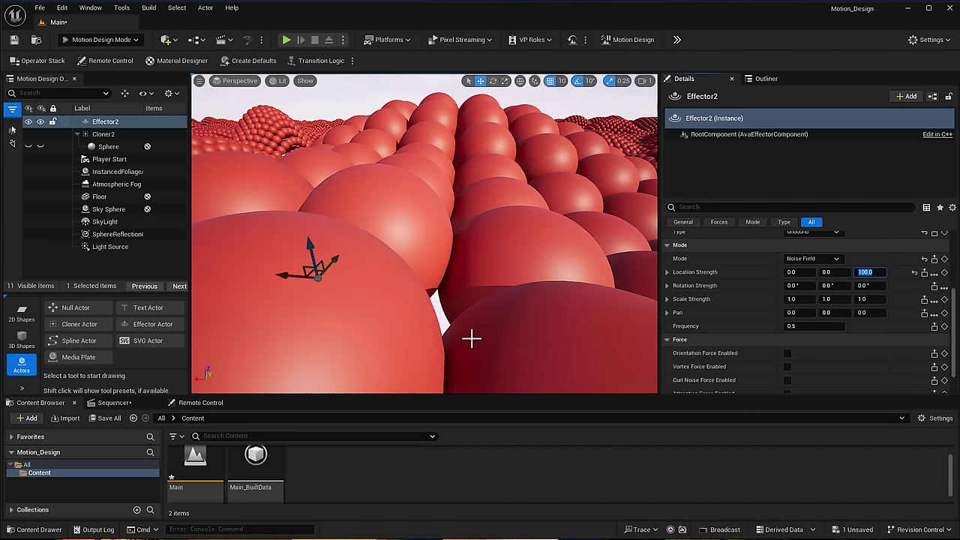
{"action": "right_click_drag", "start_coordinate": [439, 256], "coordinate": [424, 256]}
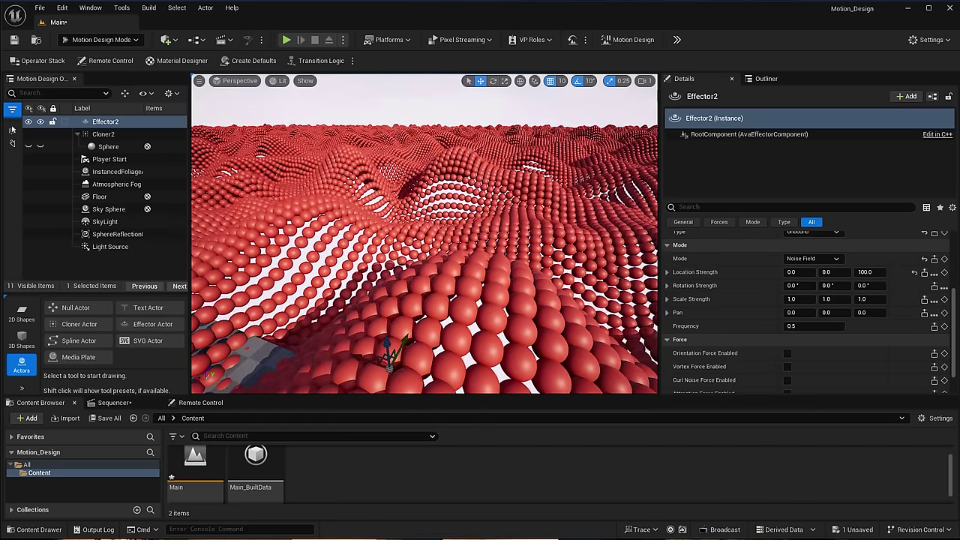
Set the noise field's pan to 10, 2 and 10 in X, Y and Z, and its frequency to 0.2
{"action": "left_click", "coordinate": [799, 312]}
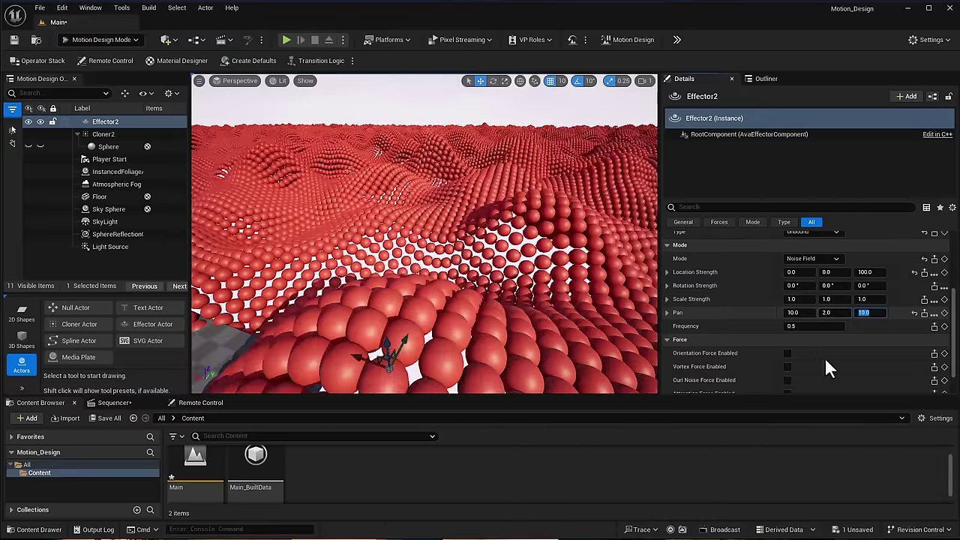
{"action": "key", "text": "Return"}
{"action": "left_click", "coordinate": [817, 326]}
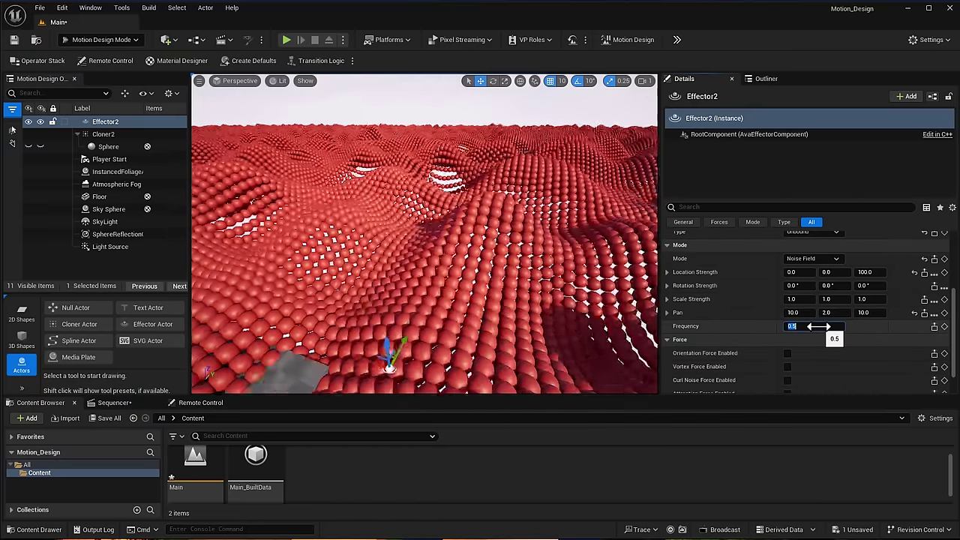
{"action": "type", "text": "10"}
{"action": "key", "text": "Return"}
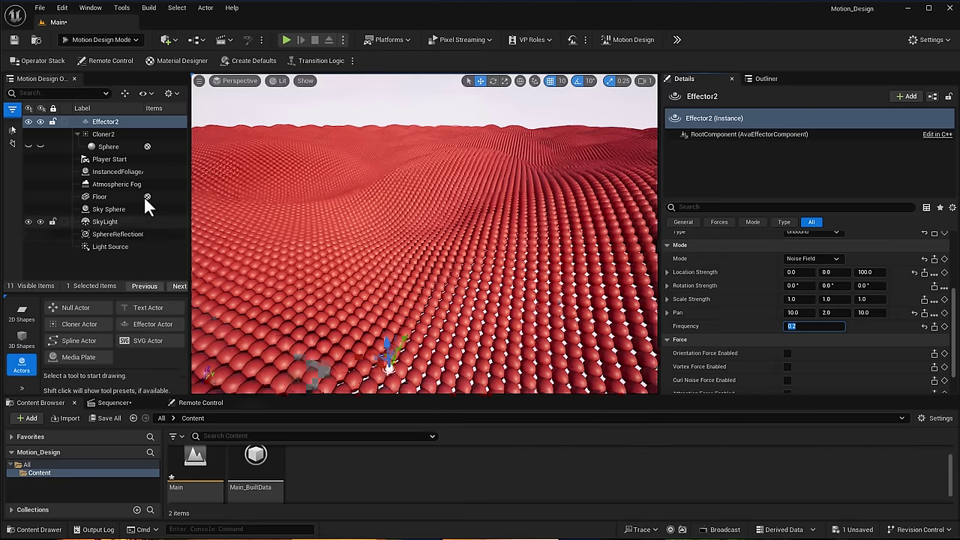
Hide the Floor actor beneath the sphere grid
{"action": "left_click", "coordinate": [29, 197]}
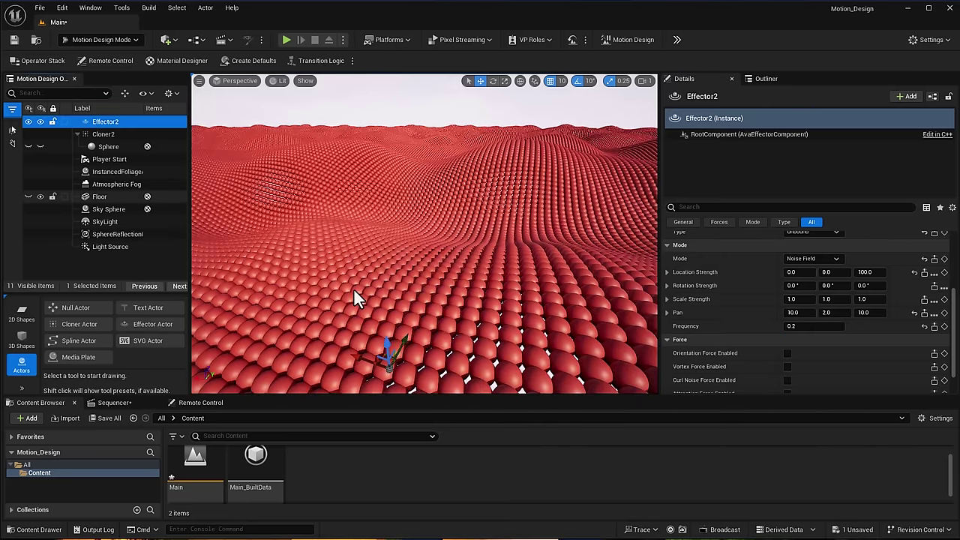
{"action": "right_click_drag", "start_coordinate": [357, 291], "coordinate": [465, 289]}
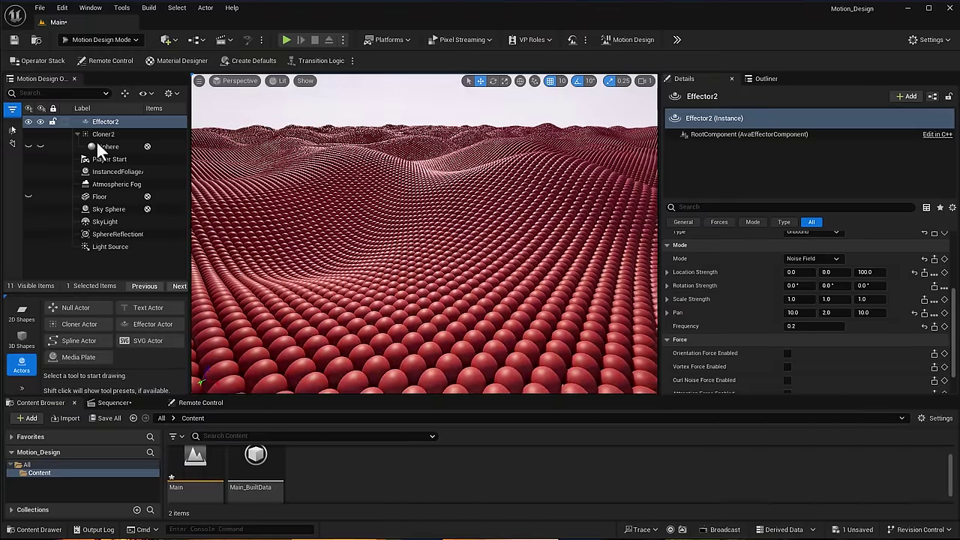
Set Cloner2's grid count to 500 in both X and Y
{"action": "left_click", "coordinate": [99, 135]}
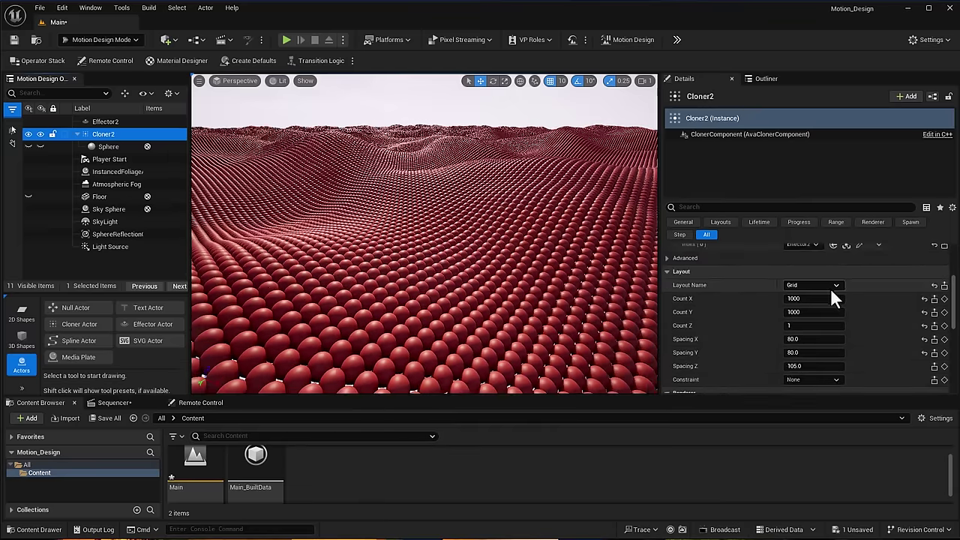
{"action": "left_click", "coordinate": [827, 298]}
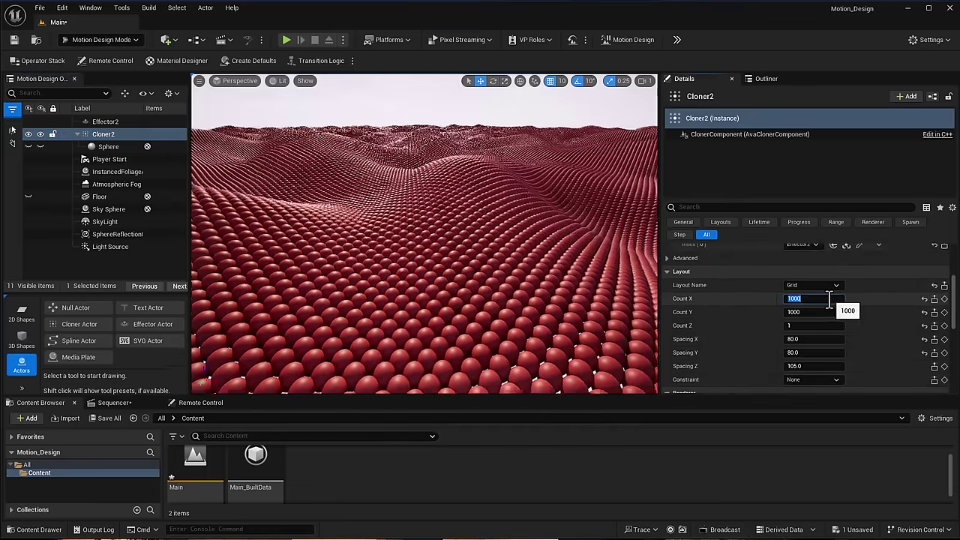
{"action": "type", "text": "500"}
{"action": "key", "text": "Tab"}
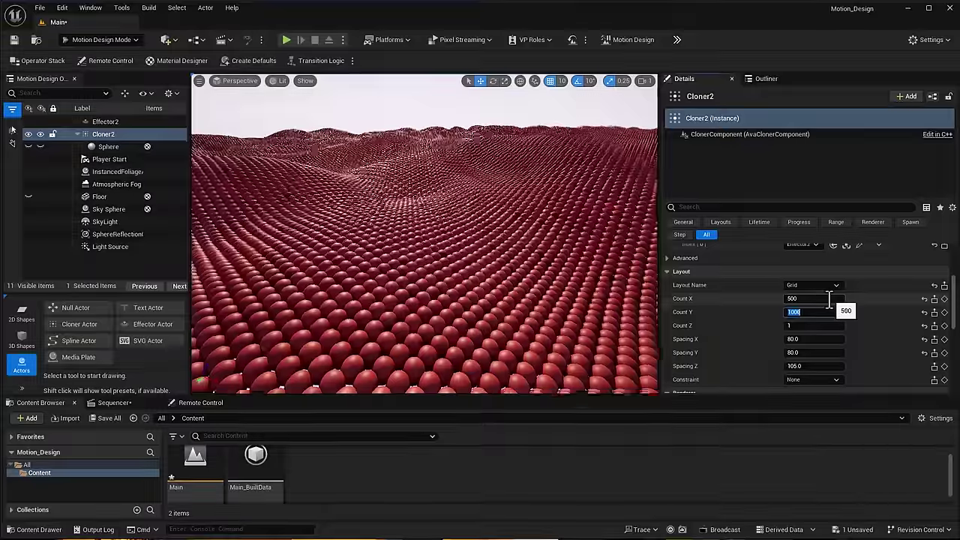
{"action": "type", "text": "500"}
{"action": "key", "text": "Return"}
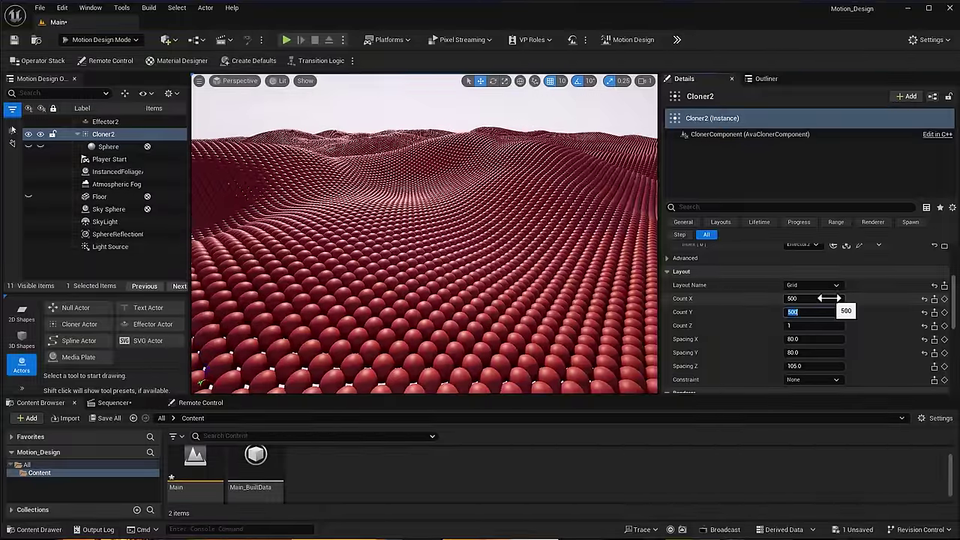
{"action": "right_click_drag", "start_coordinate": [427, 267], "coordinate": [532, 284]}
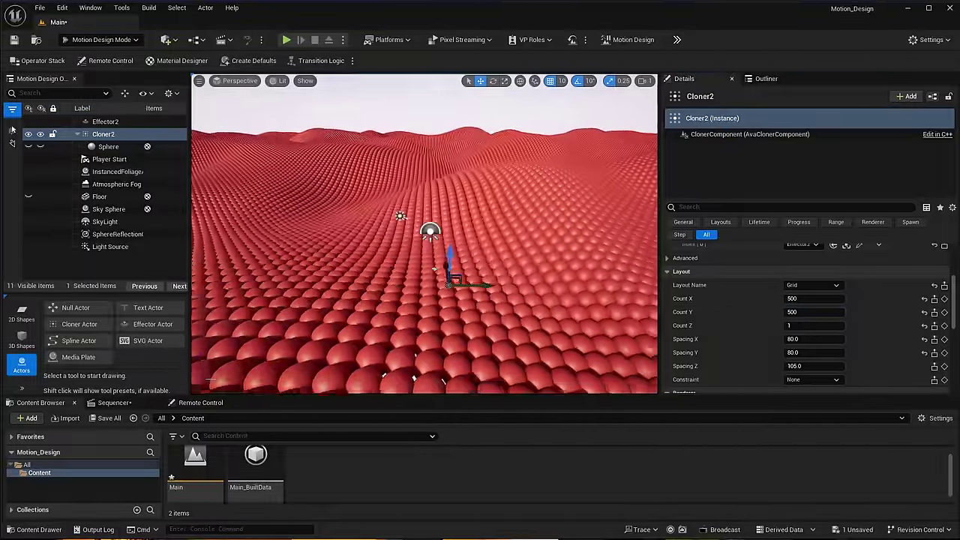
Set the X pan of Effector2's noise field to 5
{"action": "left_click", "coordinate": [99, 122]}
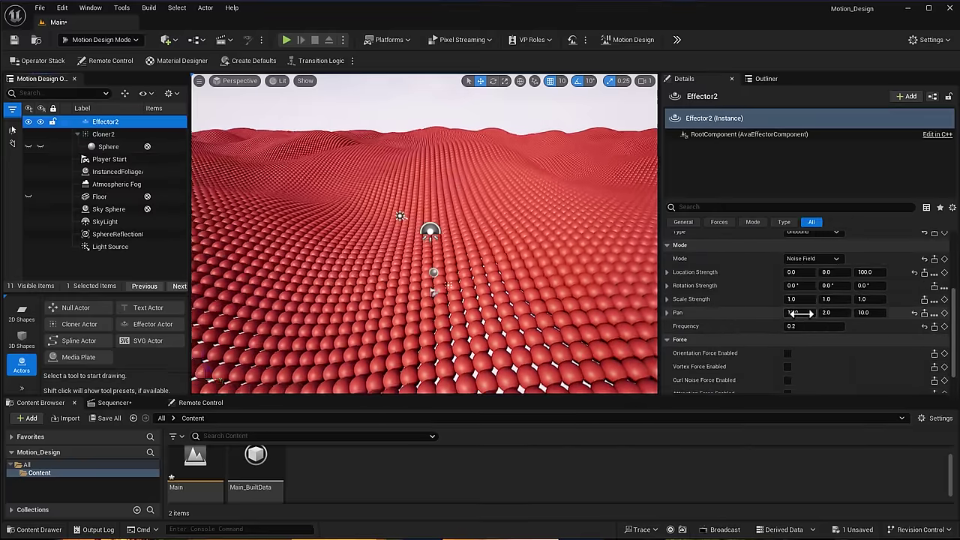
{"action": "left_click", "coordinate": [793, 313]}
{"action": "type", "text": "5"}
{"action": "key", "text": "Return"}
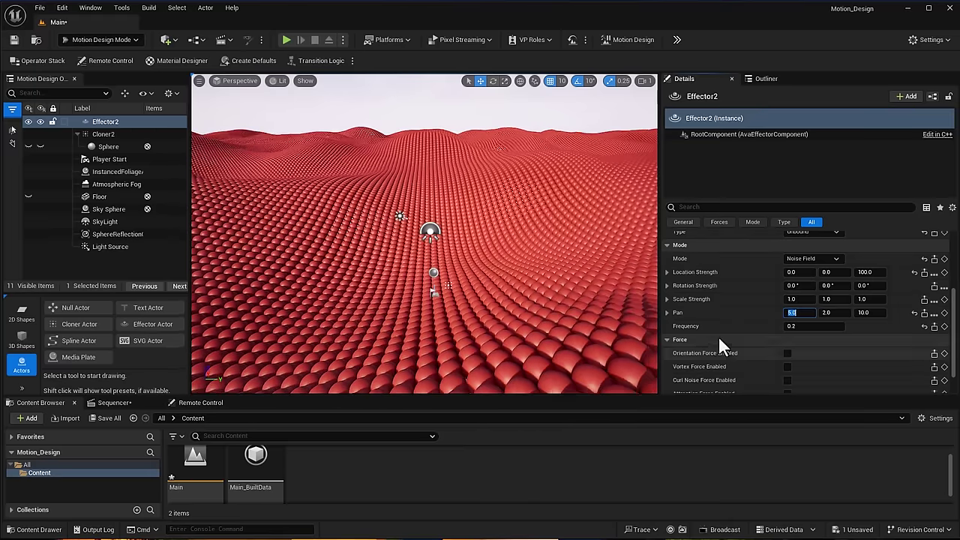
{"action": "left_click_drag", "start_coordinate": [384, 238], "coordinate": [439, 318]}
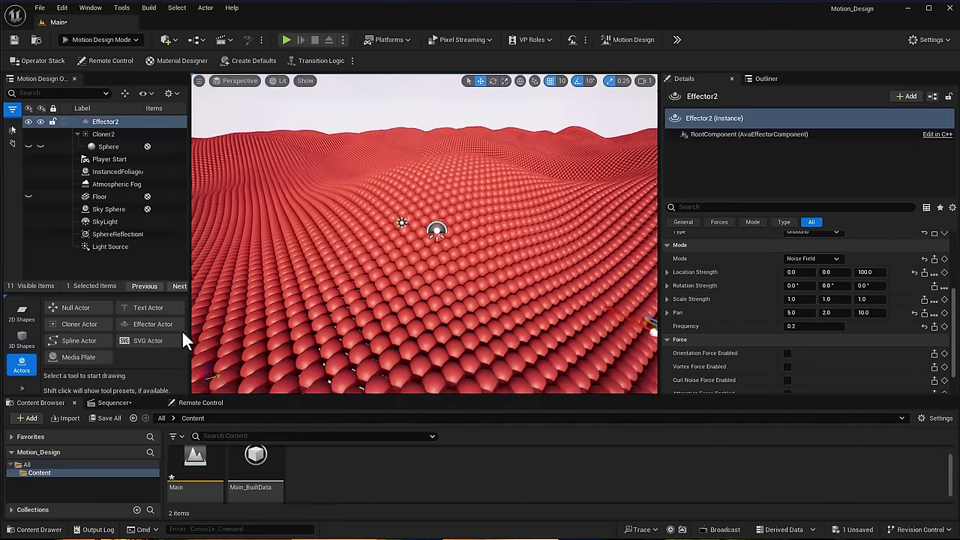
Place a new effector actor on the sphere grid and reposition it closer to the foreground
{"action": "left_click", "coordinate": [156, 323]}
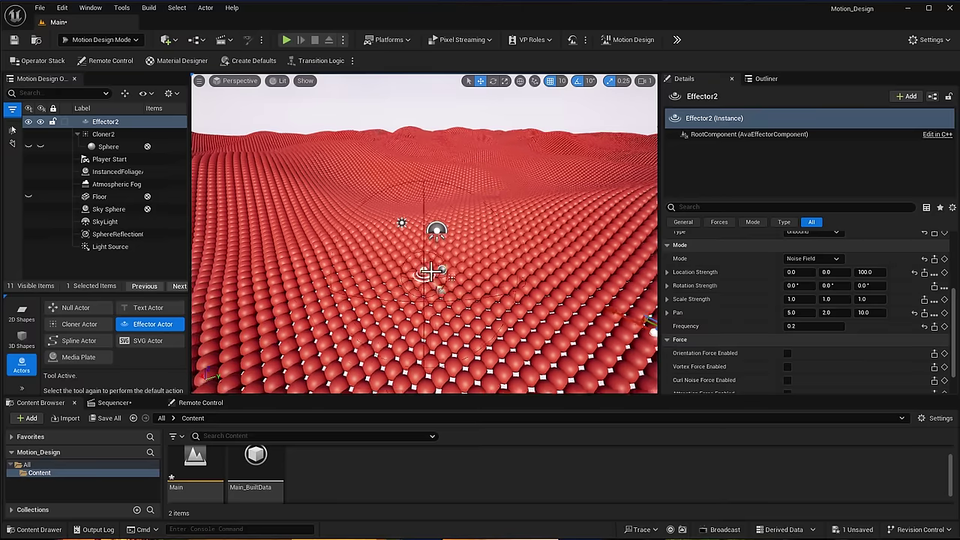
{"action": "left_click", "coordinate": [462, 253]}
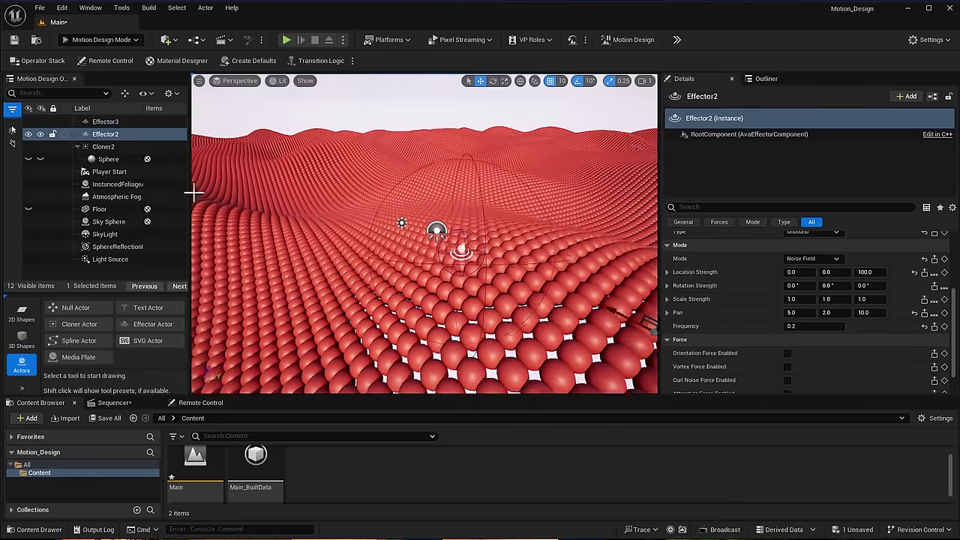
{"action": "left_click", "coordinate": [104, 121]}
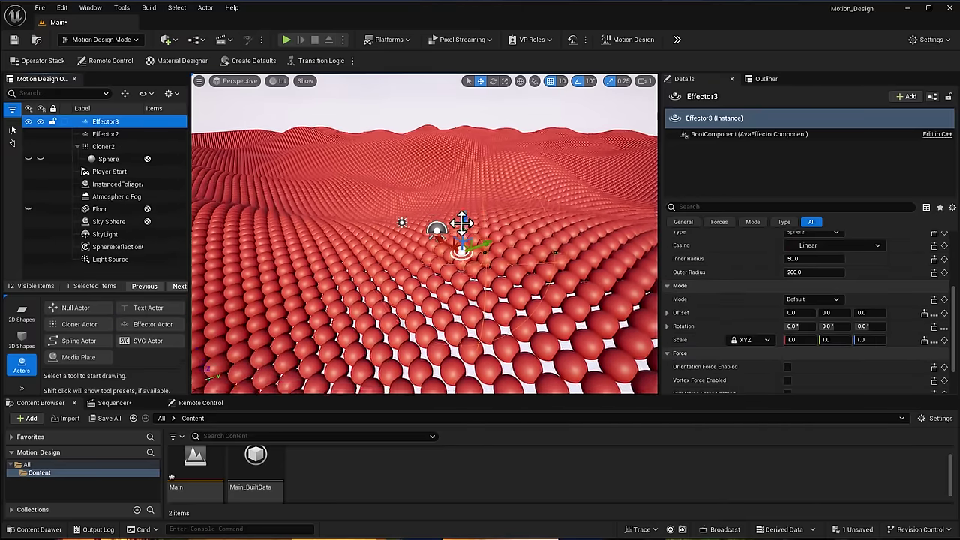
{"action": "left_click_drag", "start_coordinate": [463, 222], "coordinate": [455, 326]}
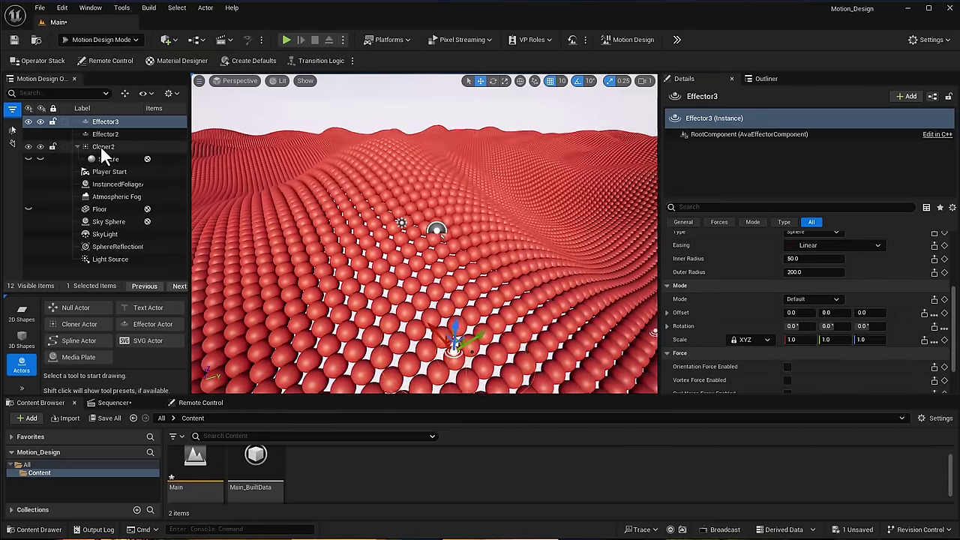
Assign Effector3 to Cloner2's existing effector entry in place of Effector2
{"action": "left_click", "coordinate": [100, 147]}
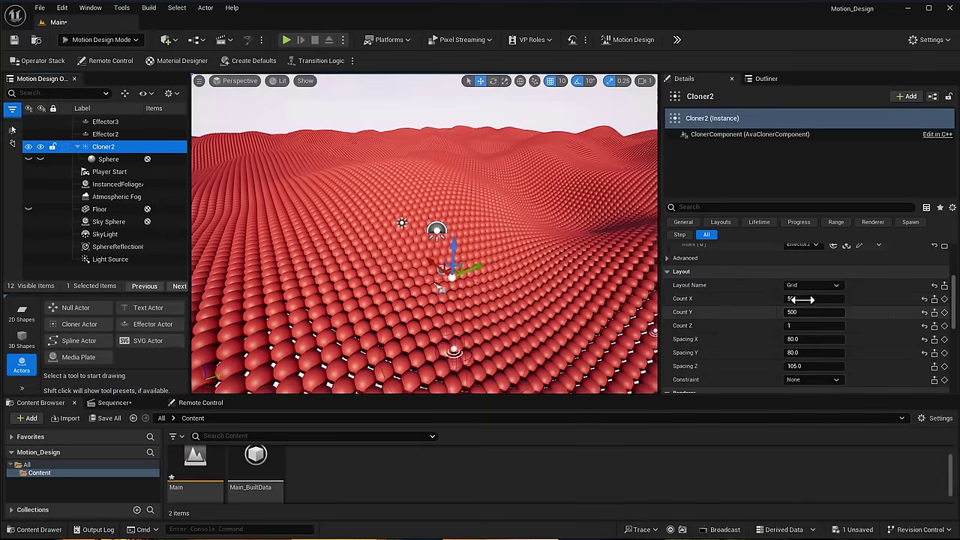
{"action": "scroll", "coordinate": [806, 281], "scroll_direction": "up", "scroll_amount": 2}
{"action": "left_click", "coordinate": [806, 308]}
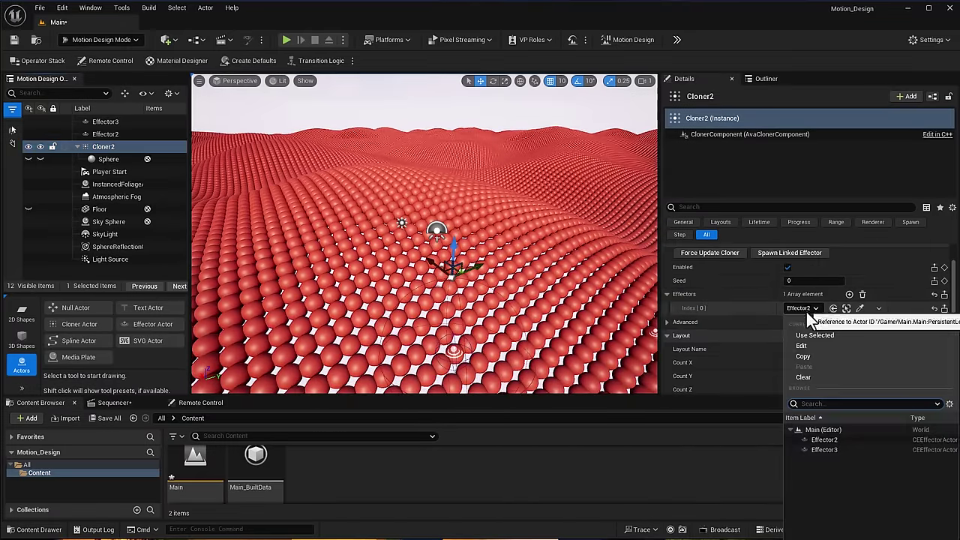
{"action": "left_click", "coordinate": [834, 451]}
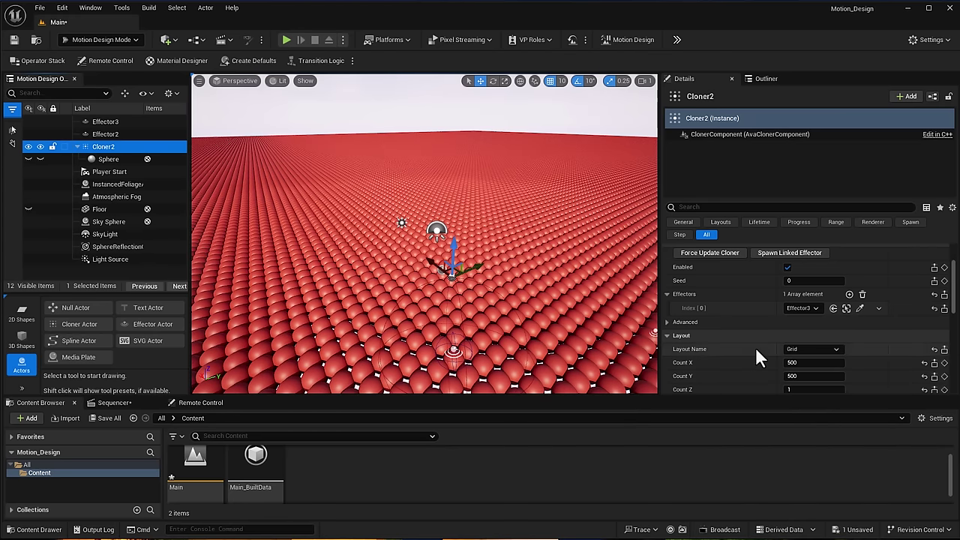
{"action": "scroll", "coordinate": [755, 347], "scroll_direction": "down", "scroll_amount": 2}
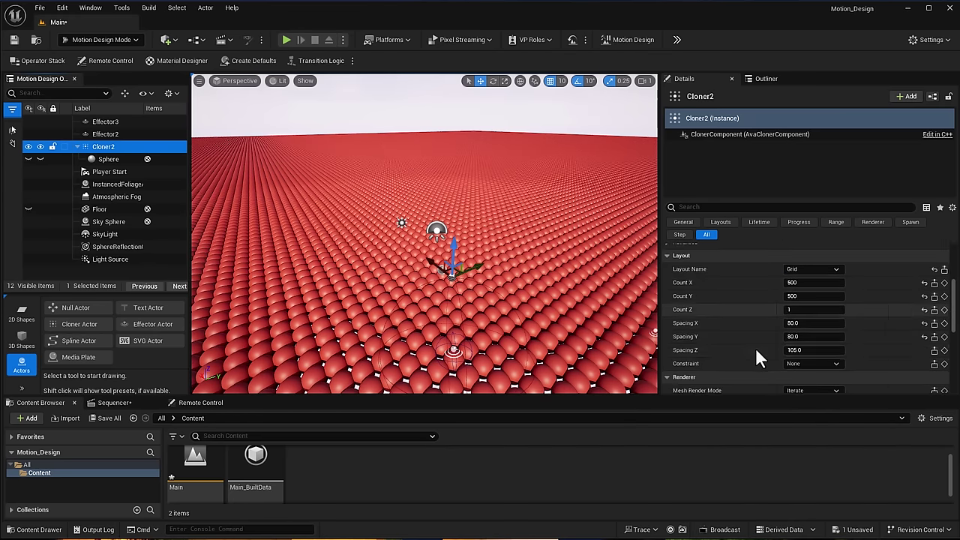
Set Effector3's inner radius to 150 and outer radius to 500, and move it across the sphere grid
{"action": "left_click", "coordinate": [178, 122]}
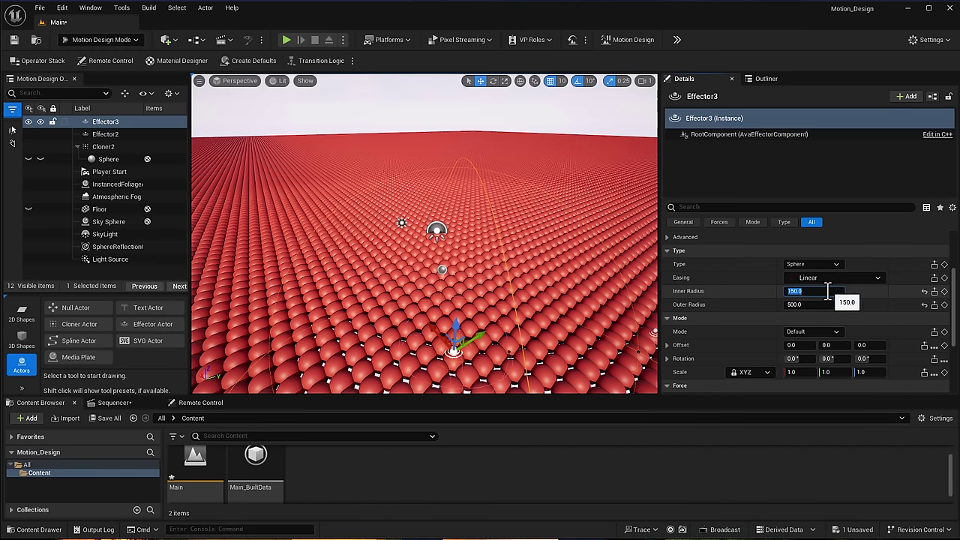
{"action": "scroll", "coordinate": [405, 294], "scroll_direction": "down", "scroll_amount": 6}
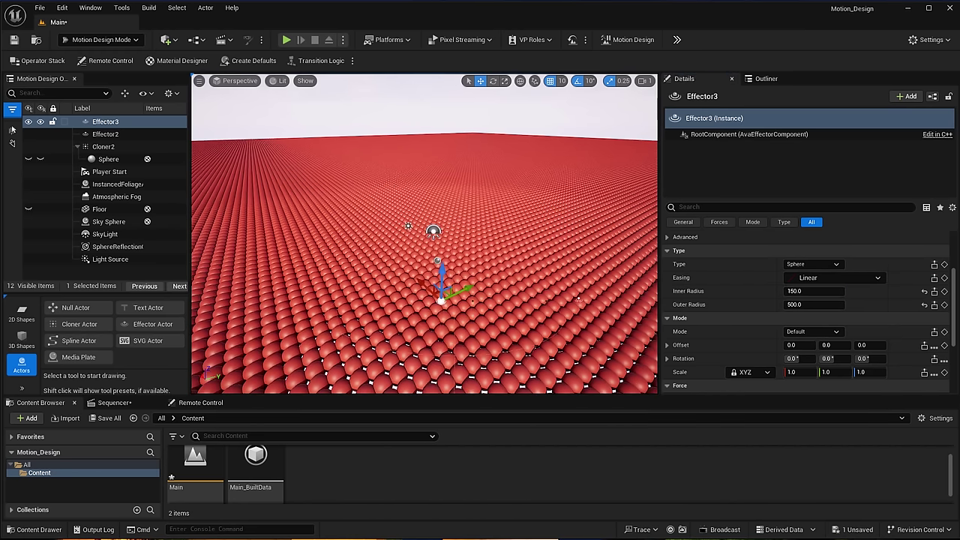
{"action": "left_click_drag", "start_coordinate": [421, 308], "coordinate": [445, 297]}
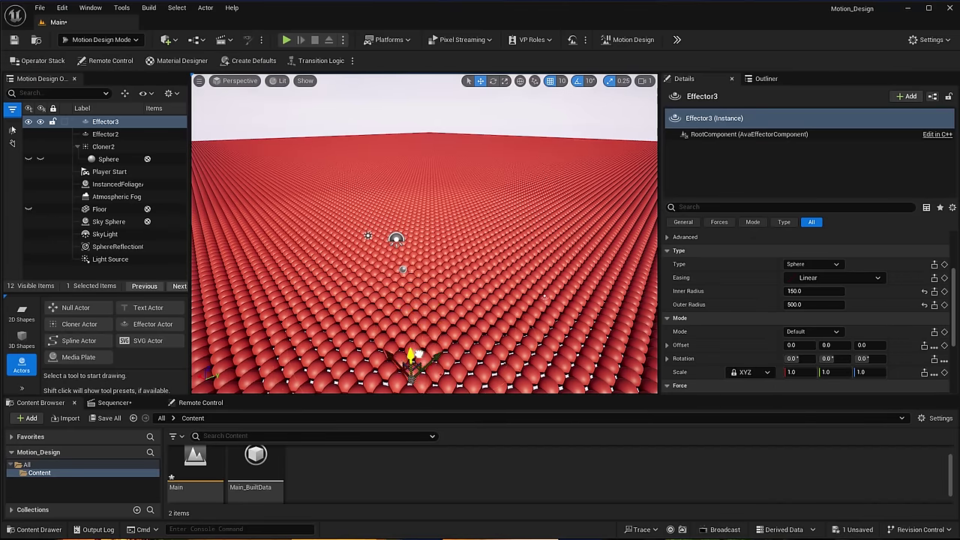
{"action": "left_click_drag", "start_coordinate": [417, 353], "coordinate": [485, 273]}
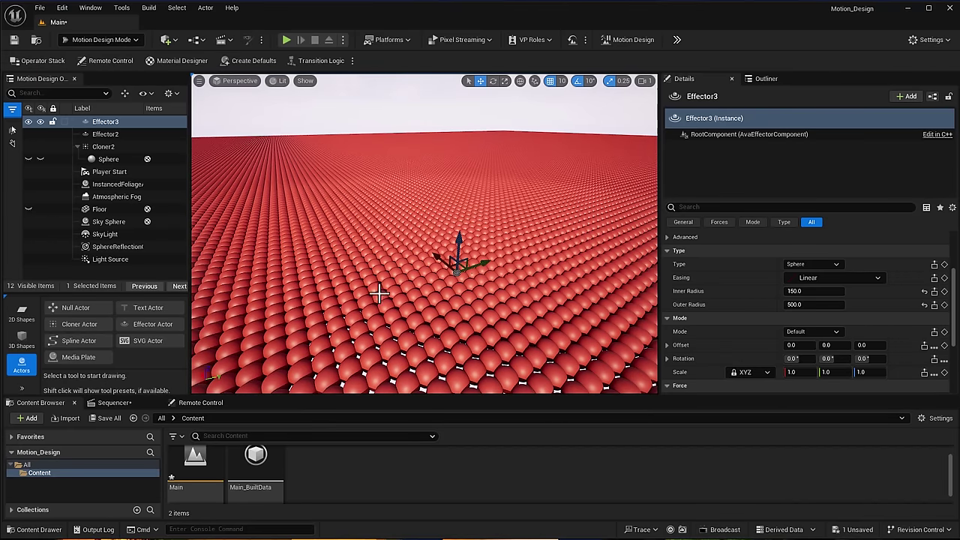
Set Effector3's Z offset to 100 and move it around the grid to test how it lifts the spheres
{"action": "right_click_drag", "start_coordinate": [457, 271], "coordinate": [515, 271]}
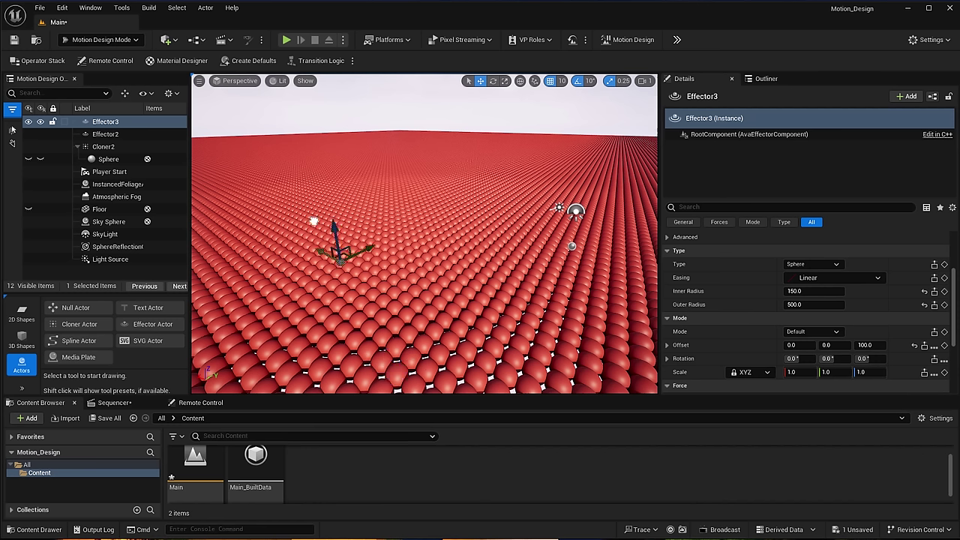
{"action": "right_click_drag", "start_coordinate": [378, 277], "coordinate": [457, 280]}
{"action": "right_click_drag", "start_coordinate": [396, 302], "coordinate": [406, 240]}
{"action": "right_click_drag", "start_coordinate": [312, 240], "coordinate": [312, 223]}
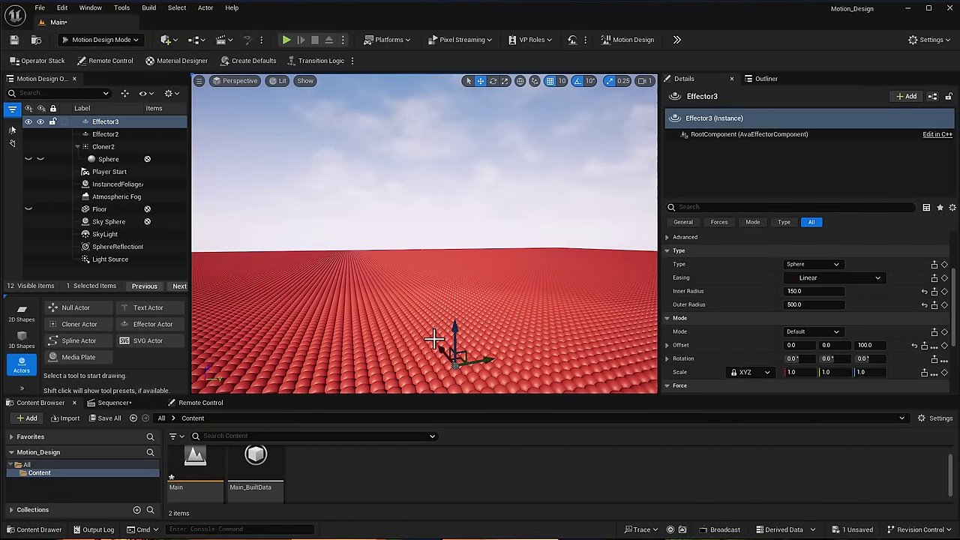
{"action": "right_click_drag", "start_coordinate": [495, 270], "coordinate": [497, 276]}
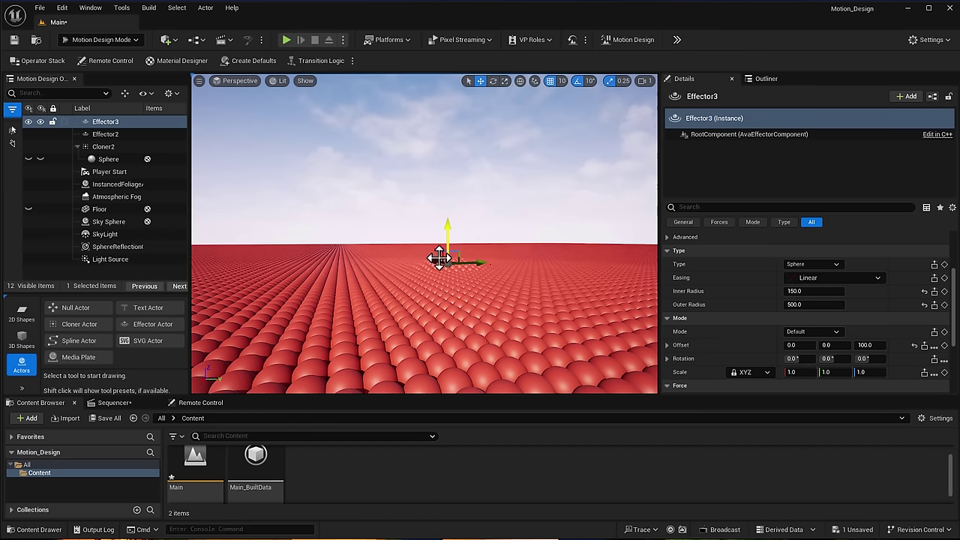
{"action": "left_click_drag", "start_coordinate": [487, 303], "coordinate": [541, 345]}
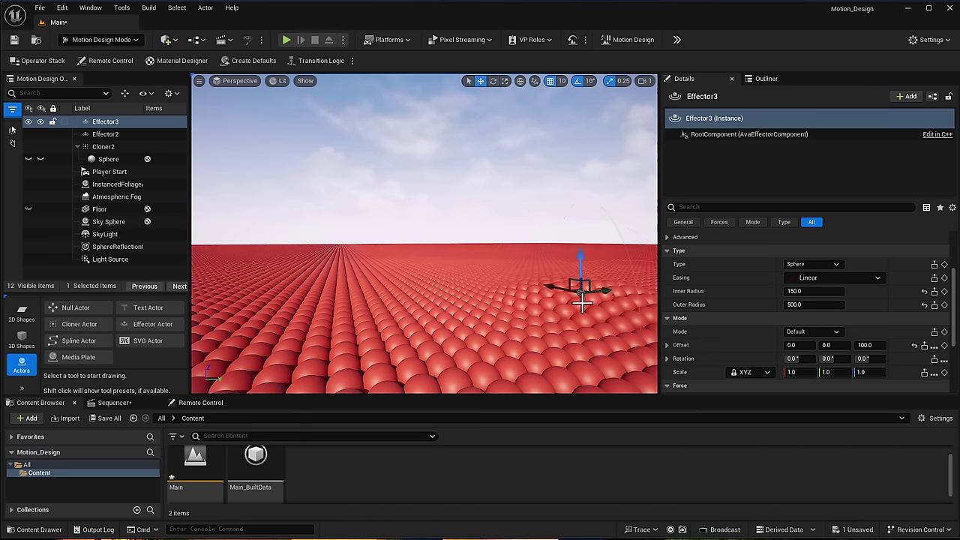
Shift Effector3 sideways along the grid and set its outer radius to 800 and inner radius to 200
{"action": "left_click_drag", "start_coordinate": [599, 293], "coordinate": [503, 304]}
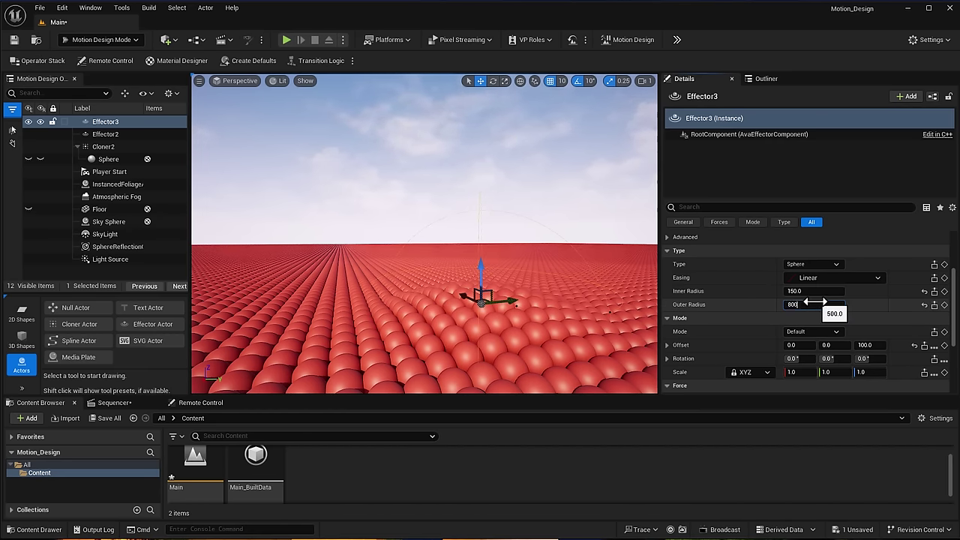
{"action": "key", "text": "Return"}
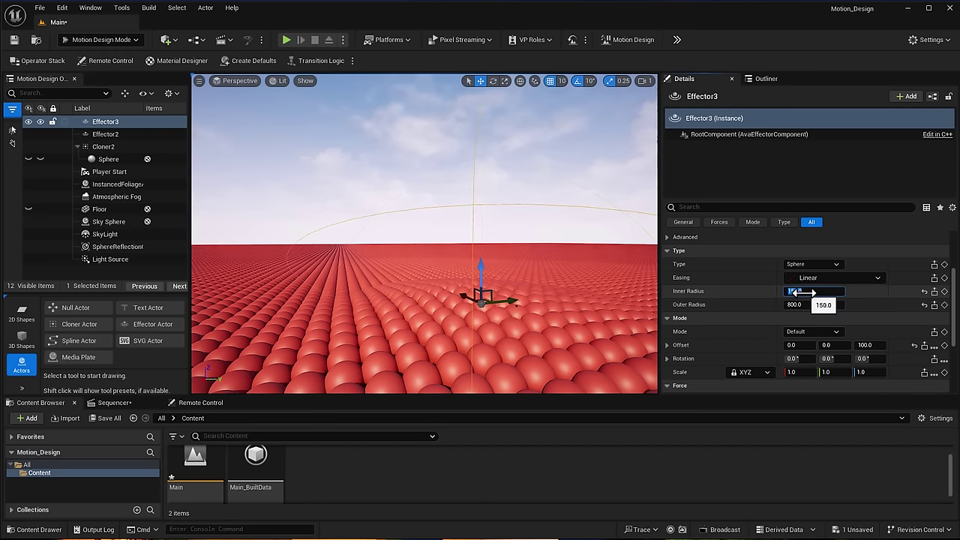
{"action": "key", "text": "Return"}
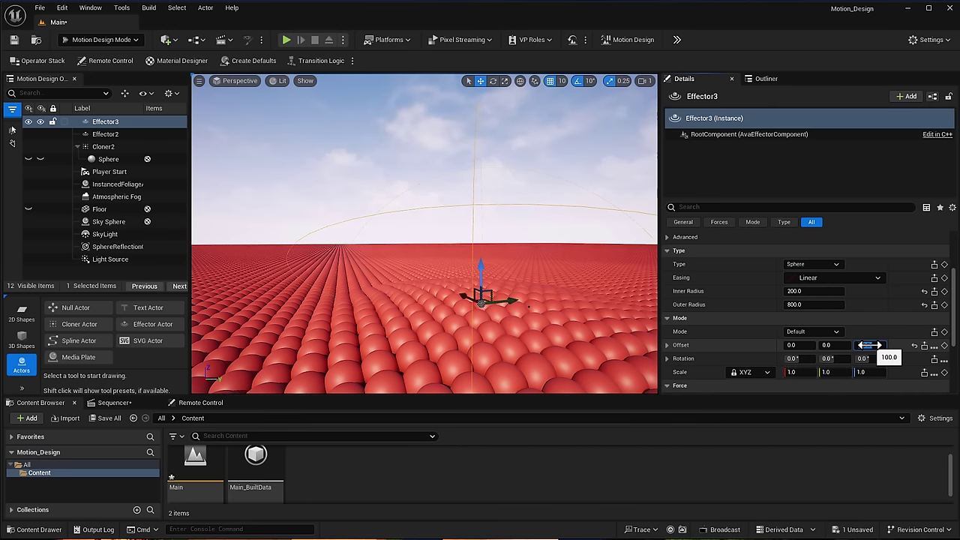
Set Effector3's Z offset to 500 and move the effector across the sphere grid
{"action": "left_click_drag", "start_coordinate": [868, 344], "coordinate": [868, 344]}
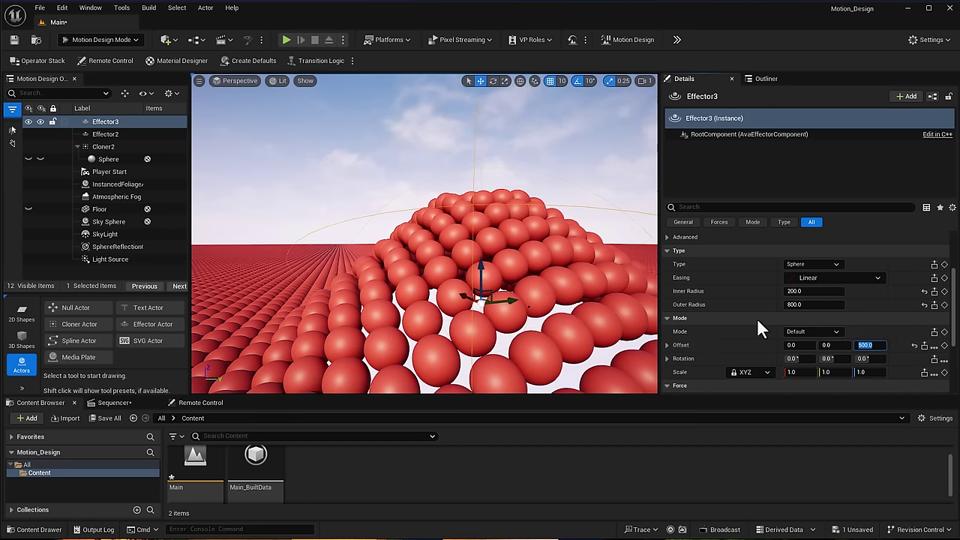
{"action": "mouse_move", "coordinate": [338, 287]}
{"action": "left_mouse_down"}
{"action": "mouse_move", "coordinate": [341, 306]}
{"action": "mouse_move", "coordinate": [358, 303]}
{"action": "mouse_move", "coordinate": [334, 303]}
{"action": "mouse_move", "coordinate": [336, 295]}
{"action": "left_mouse_up"}
{"action": "right_click_drag", "start_coordinate": [336, 295], "coordinate": [372, 156]}
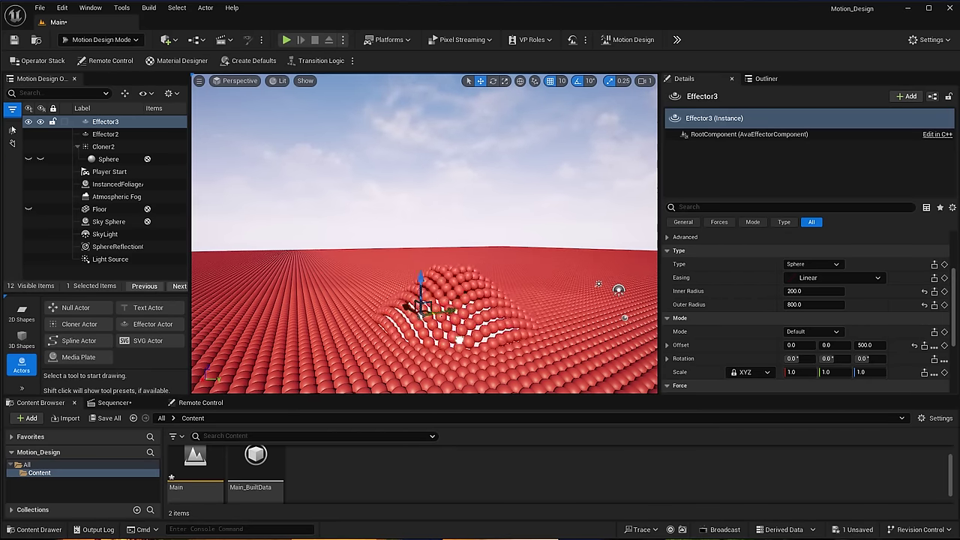
Enable the orientation force and the curl noise force on Effector3
{"action": "scroll", "coordinate": [707, 329], "scroll_direction": "down", "scroll_amount": 2}
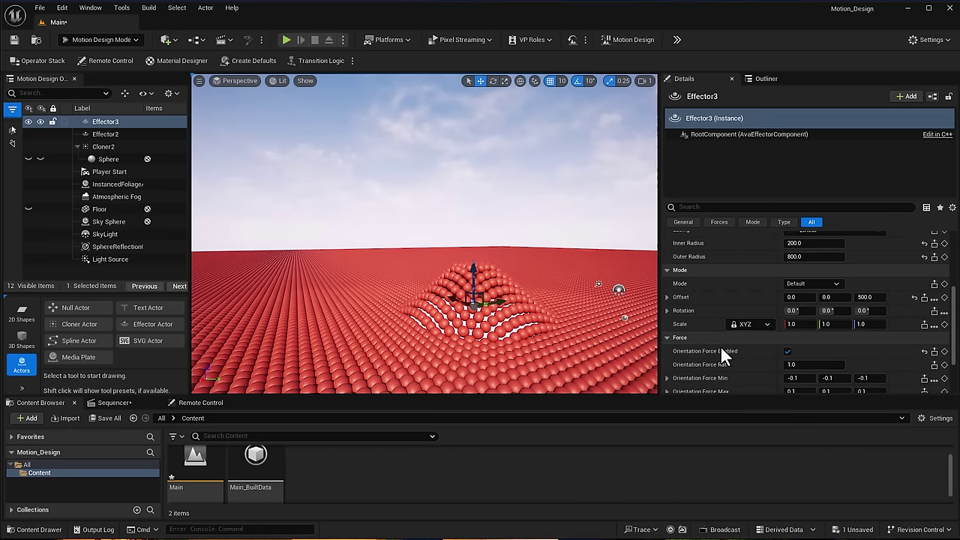
{"action": "scroll", "coordinate": [721, 346], "scroll_direction": "down", "scroll_amount": 3}
{"action": "left_click", "coordinate": [787, 356]}
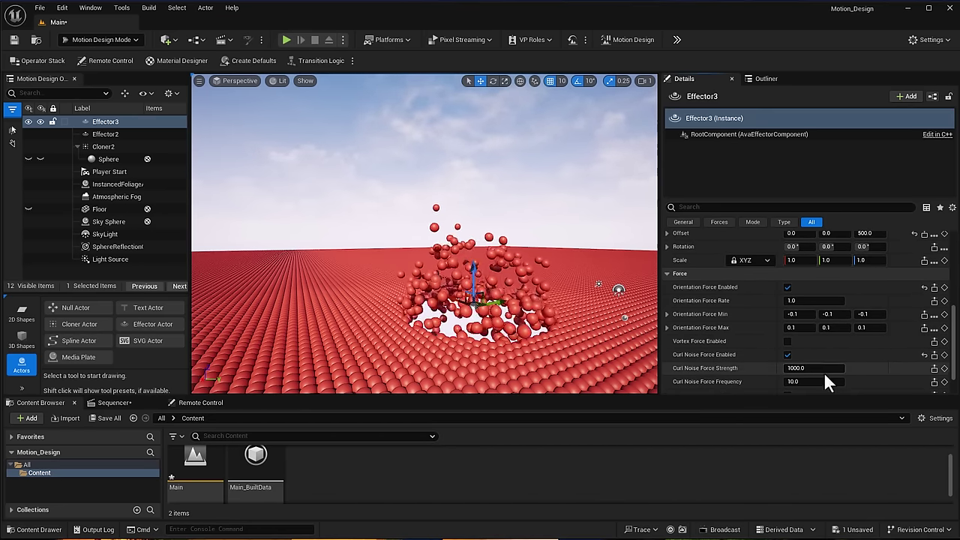
Set Effector3's curl noise force strength to 100 and frequency to 0.5, toggling the force off and on to restart the effect
{"action": "left_click", "coordinate": [823, 368]}
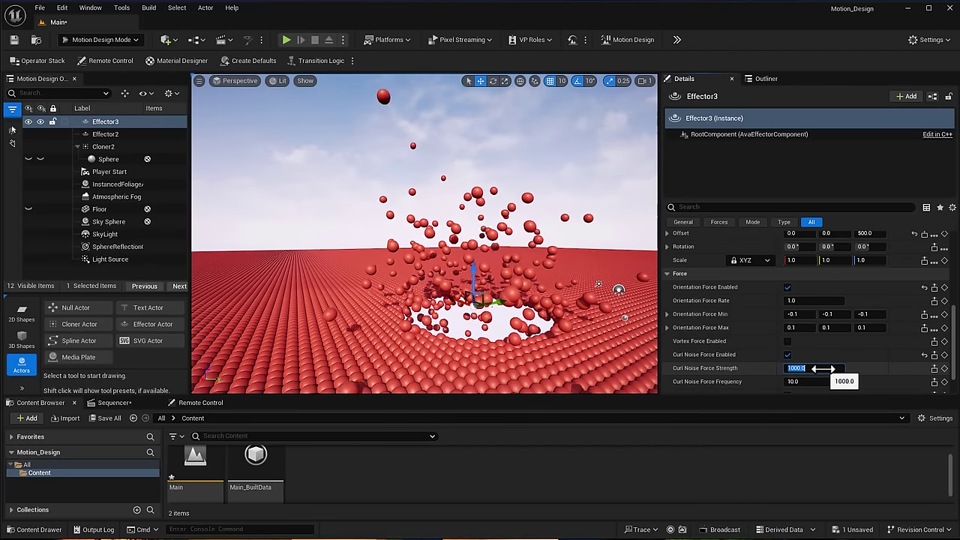
{"action": "type", "text": "100"}
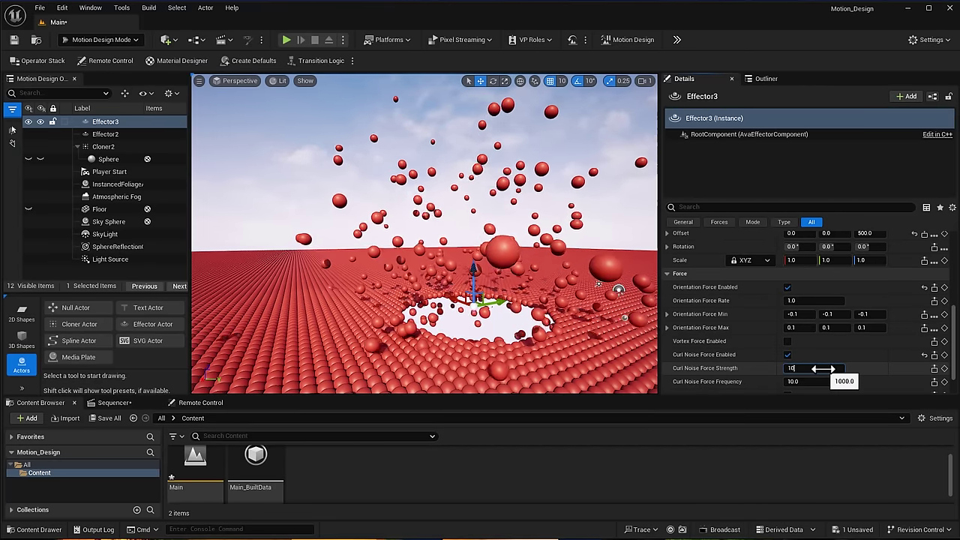
{"action": "key", "text": "Return"}
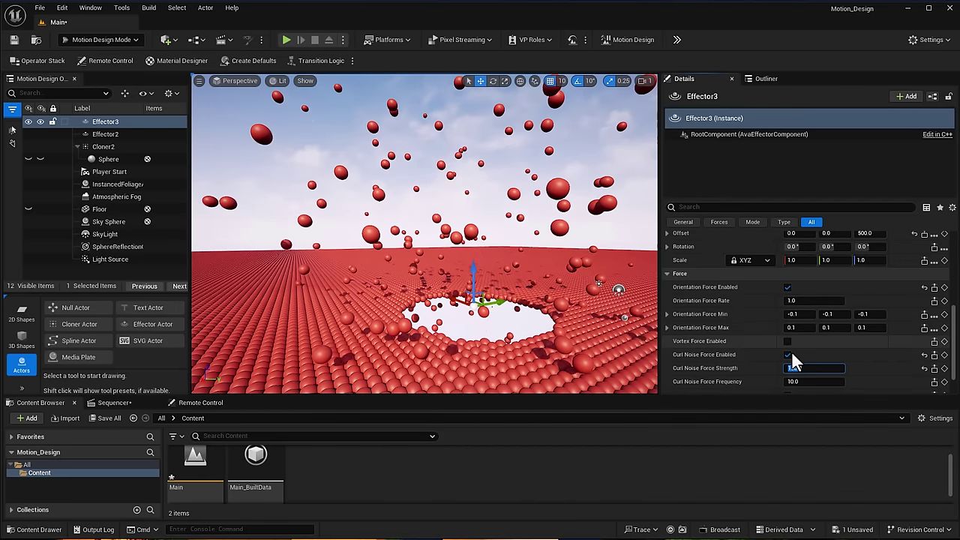
{"action": "left_click", "coordinate": [786, 355]}
{"action": "left_click", "coordinate": [786, 355]}
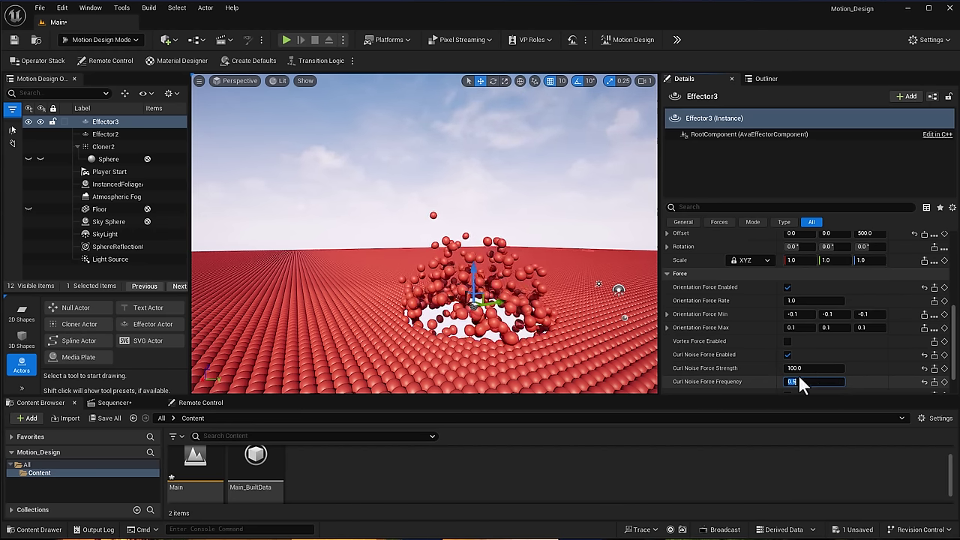
{"action": "left_click", "coordinate": [786, 355]}
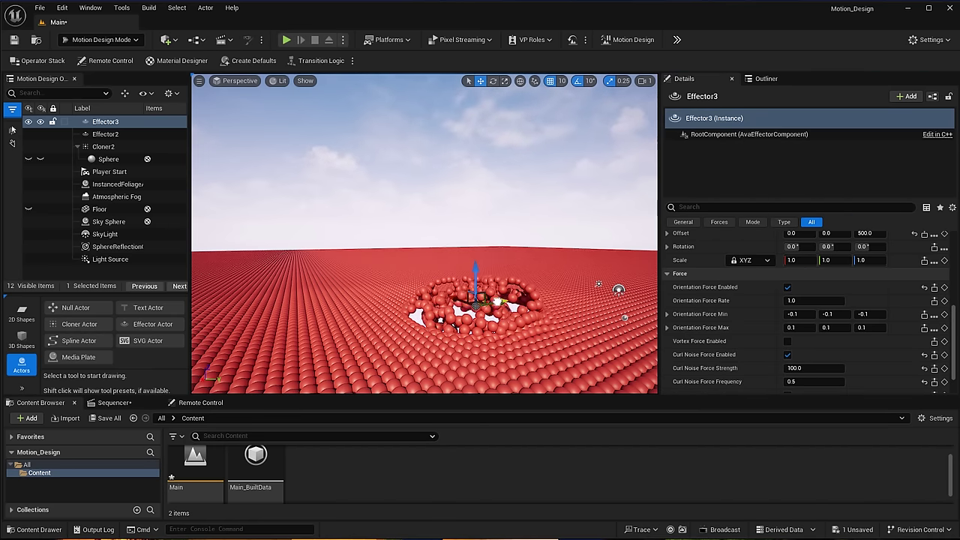
Move Effector3 across the sphere grid, with its curl noise force first enabled and then disabled
{"action": "left_click_drag", "start_coordinate": [498, 303], "coordinate": [593, 300]}
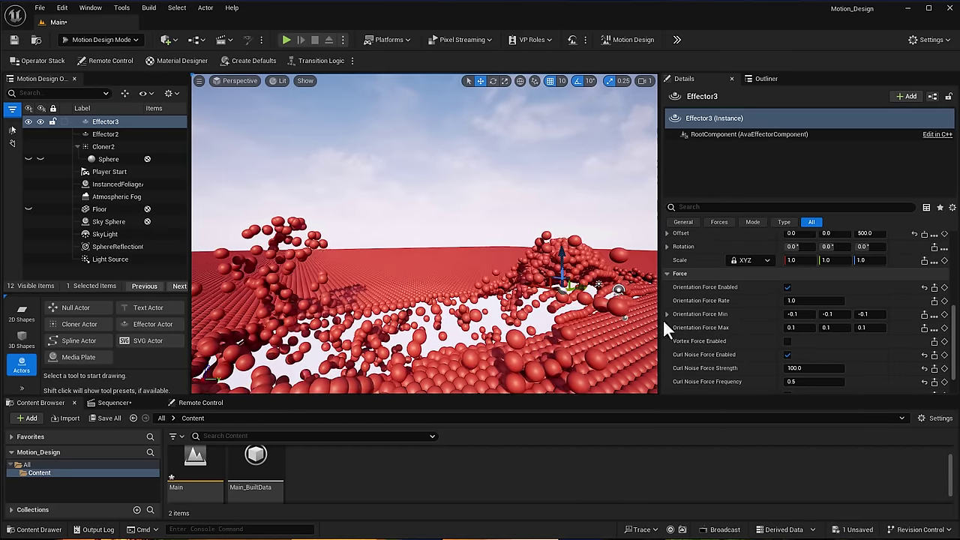
{"action": "left_click", "coordinate": [787, 355]}
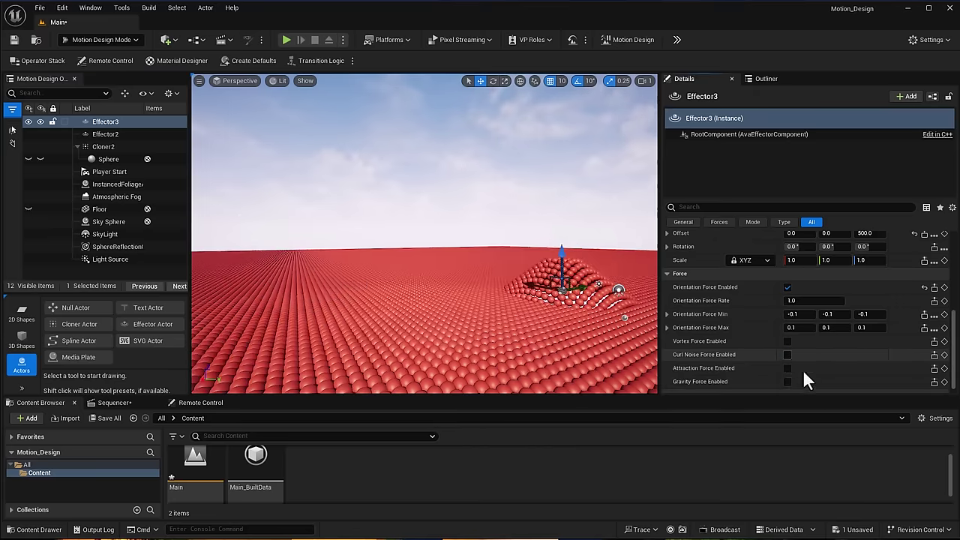
{"action": "left_click_drag", "start_coordinate": [568, 288], "coordinate": [448, 305]}
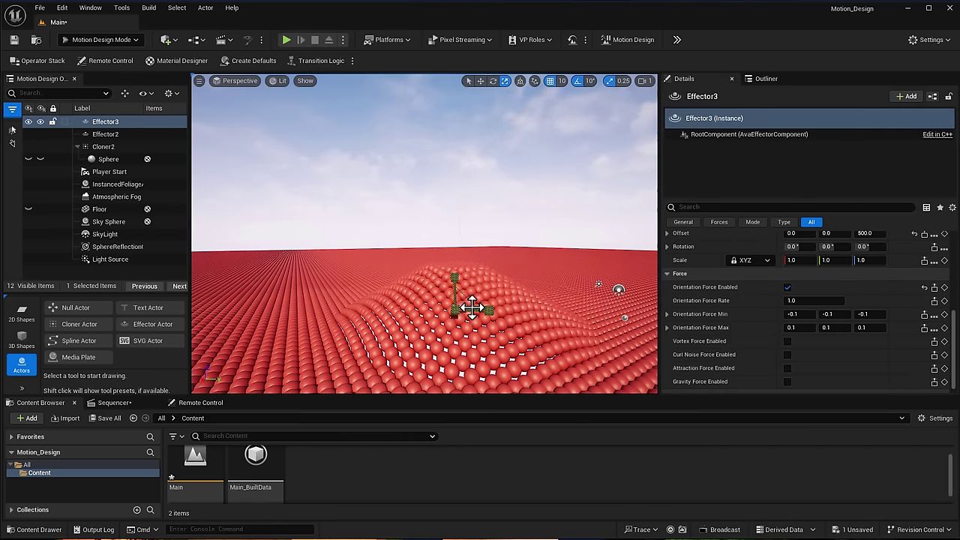
{"action": "left_click_drag", "start_coordinate": [482, 306], "coordinate": [510, 308]}
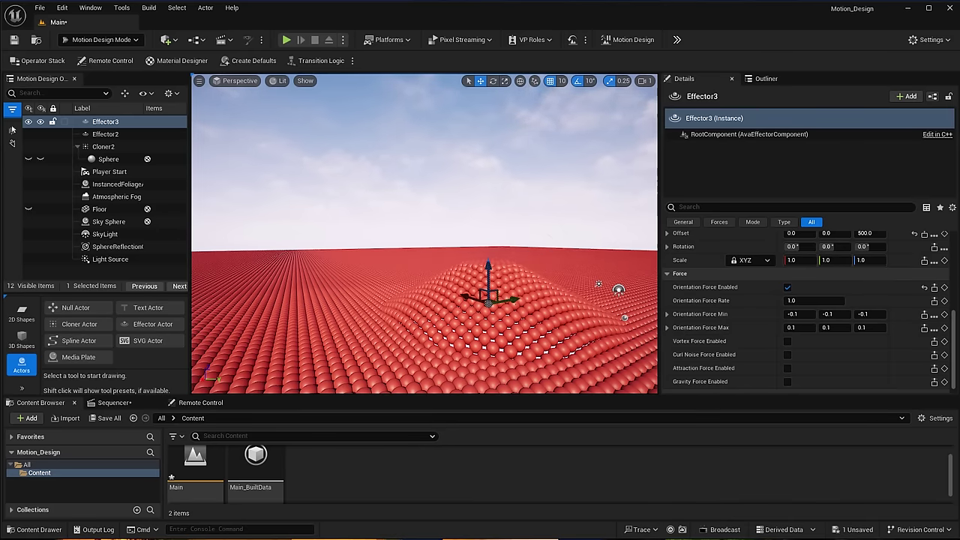
Add a second effector entry to Cloner2, assigning Effector2 to index 0 and Effector3 to index 1
{"action": "left_click", "coordinate": [103, 150]}
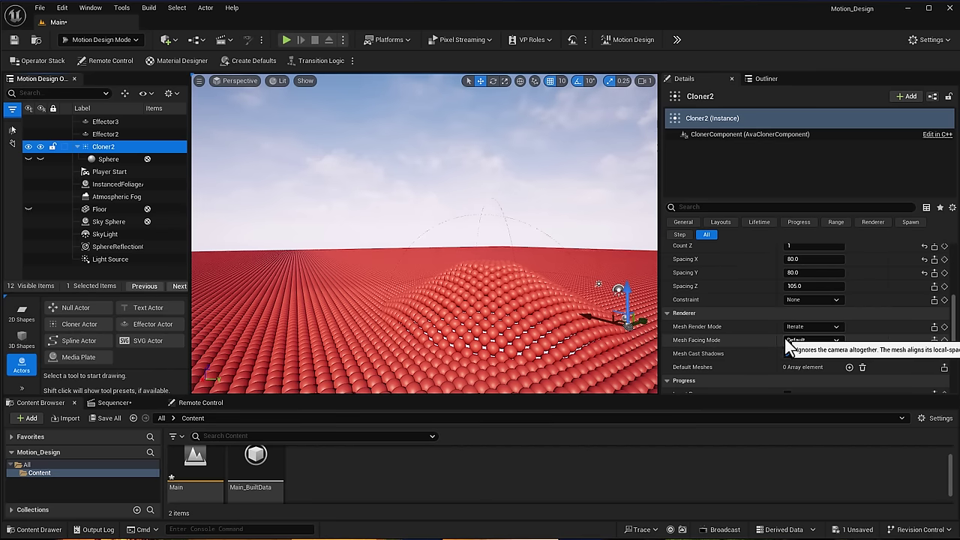
{"action": "scroll", "coordinate": [787, 342], "scroll_direction": "down", "scroll_amount": 1}
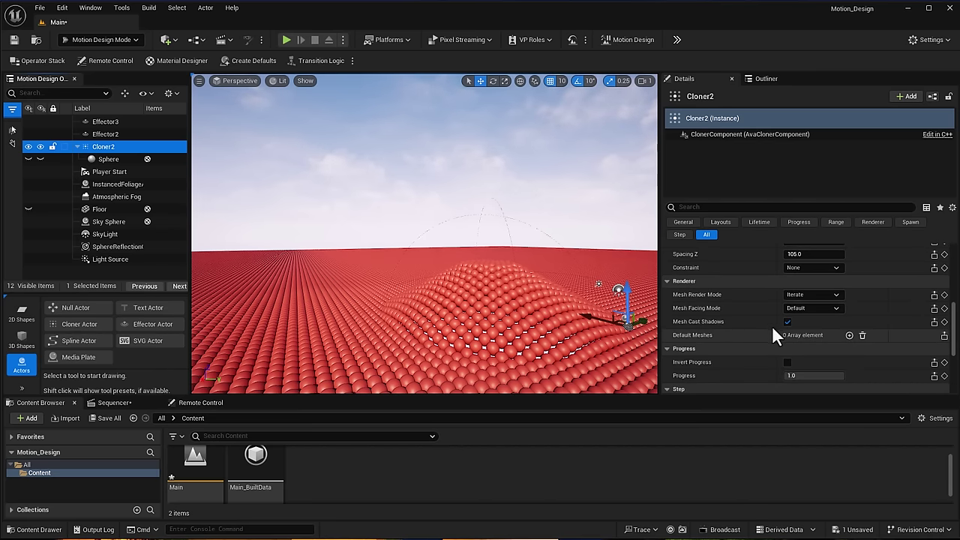
{"action": "scroll", "coordinate": [770, 329], "scroll_direction": "up", "scroll_amount": 4}
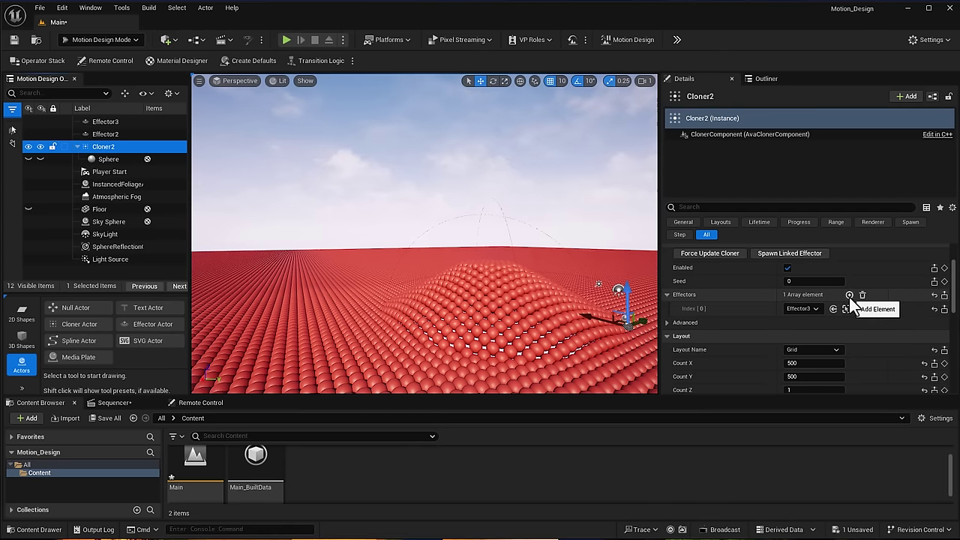
{"action": "left_click", "coordinate": [849, 294]}
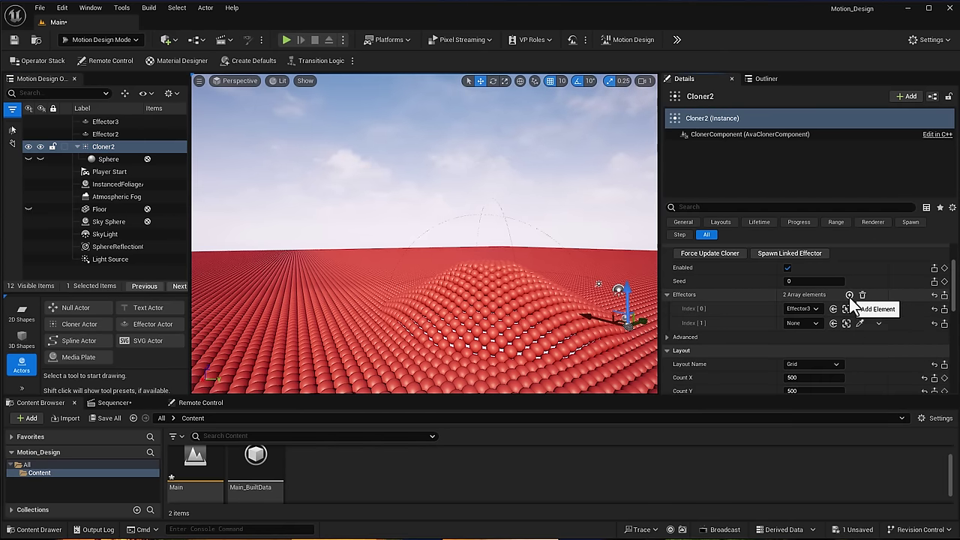
{"action": "left_click", "coordinate": [805, 310]}
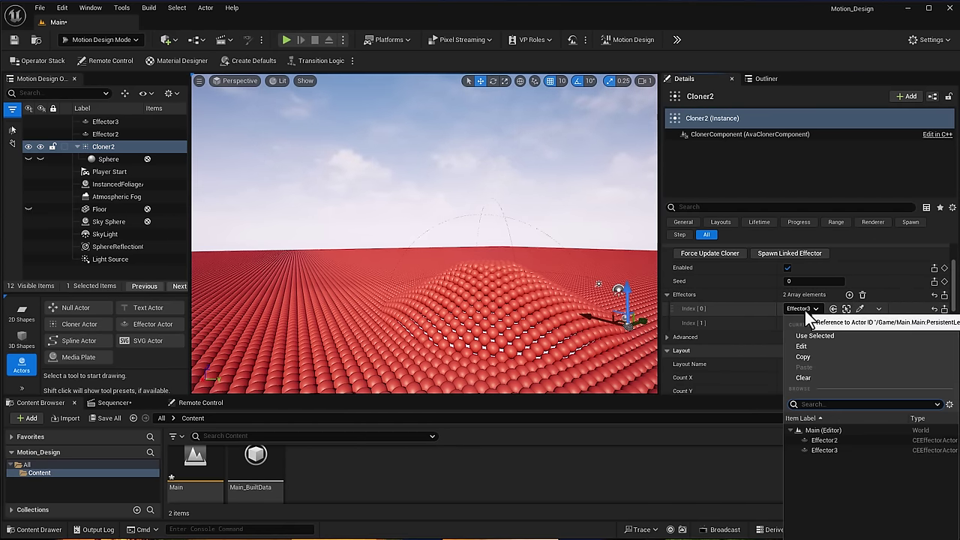
{"action": "left_click", "coordinate": [825, 440]}
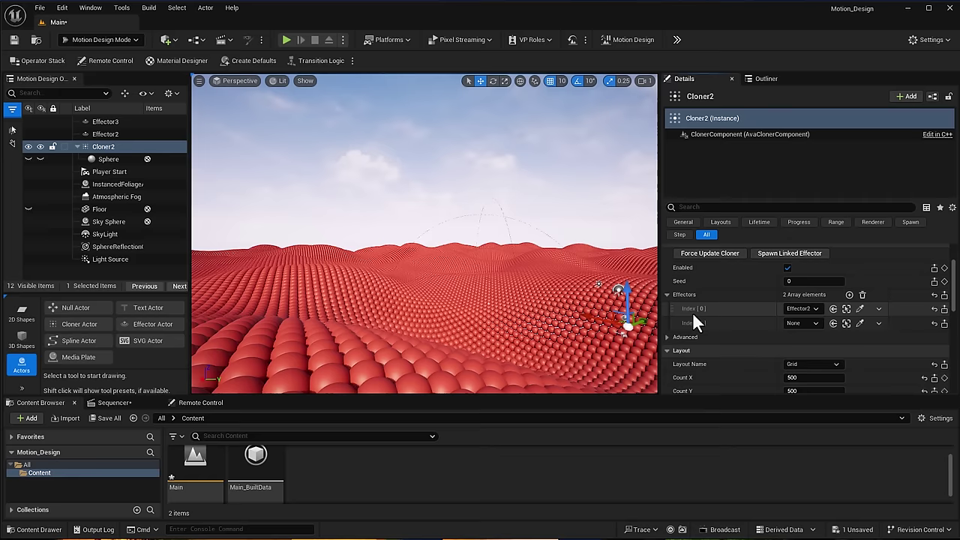
{"action": "left_click", "coordinate": [793, 324]}
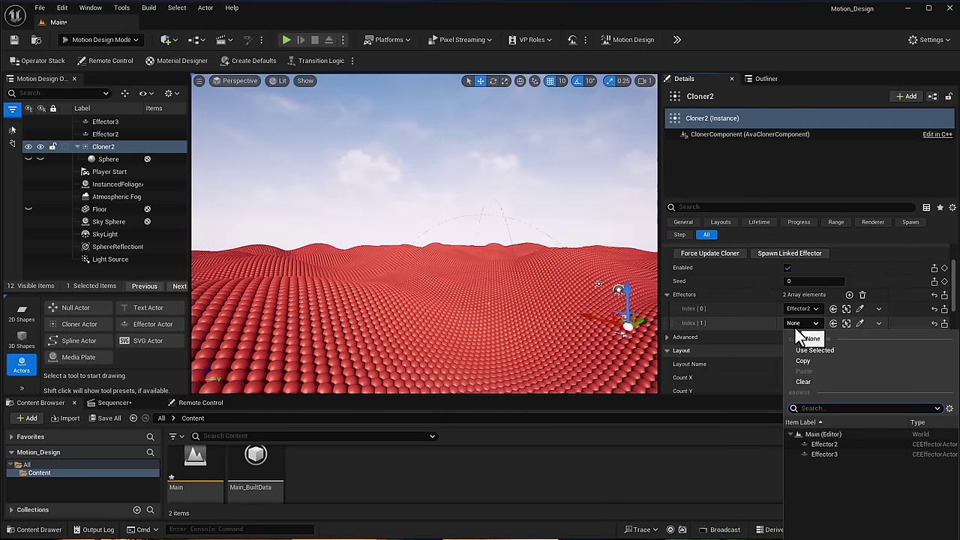
{"action": "left_click", "coordinate": [825, 454]}
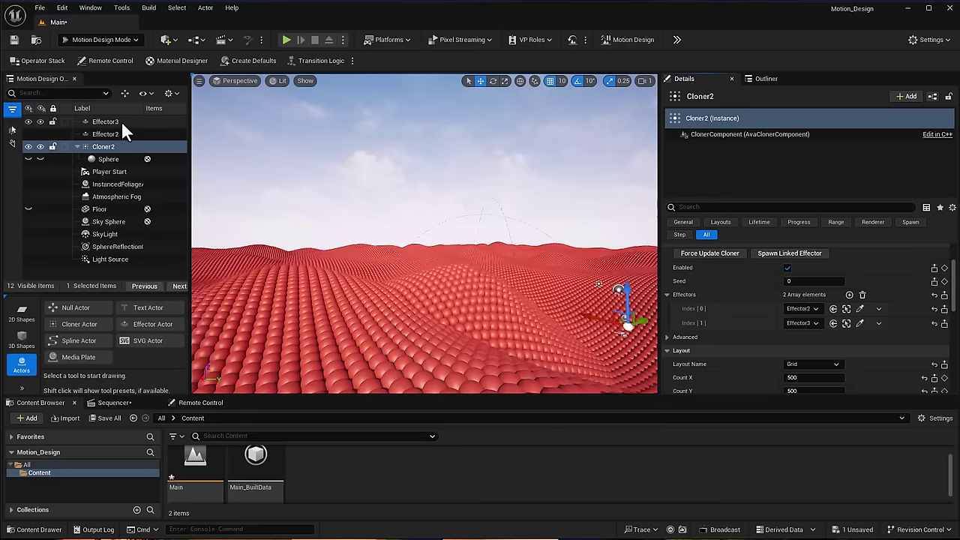
Move Effector3 over the wavy sphere grid and set Effector2's Z location strength to 50
{"action": "left_click", "coordinate": [121, 121]}
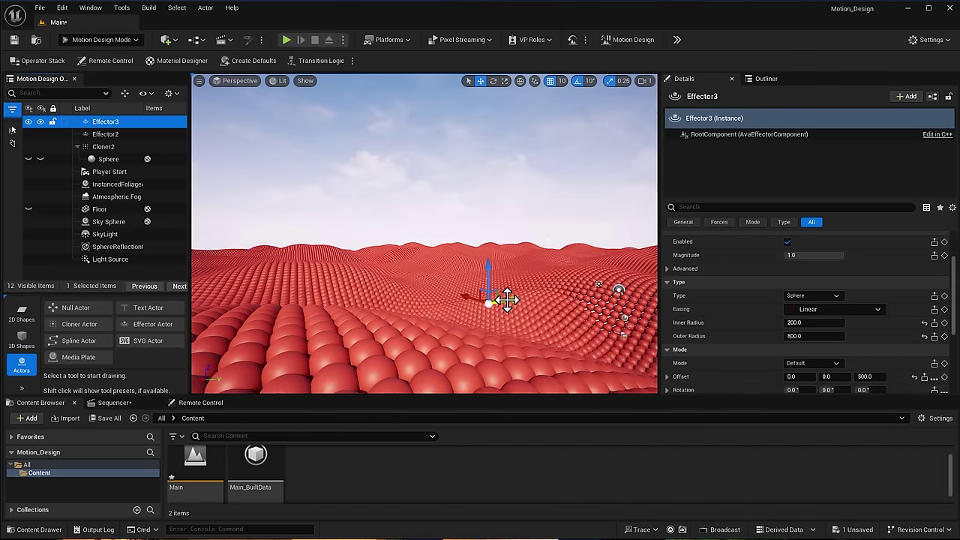
{"action": "left_click_drag", "start_coordinate": [507, 299], "coordinate": [480, 336]}
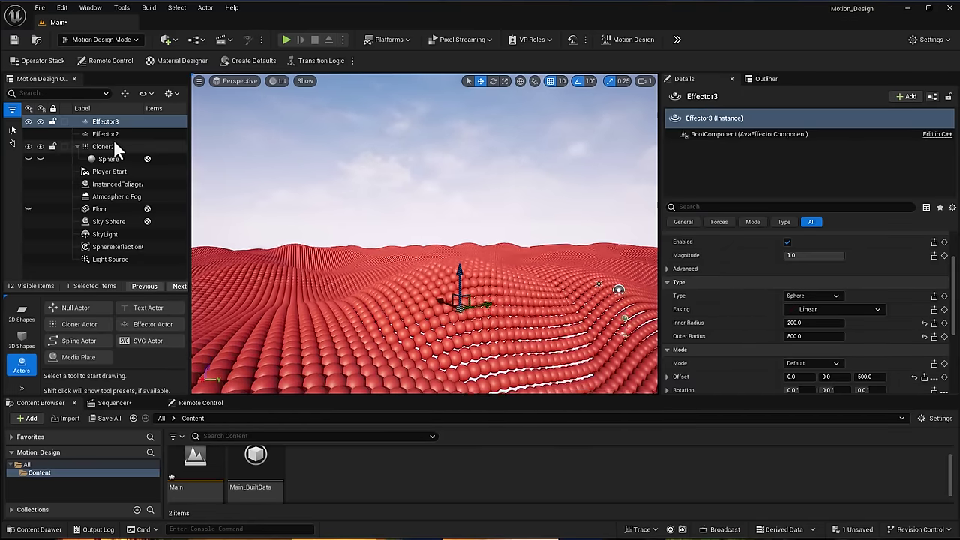
{"action": "left_click", "coordinate": [114, 134]}
{"action": "scroll", "coordinate": [776, 367], "scroll_direction": "down", "scroll_amount": 3}
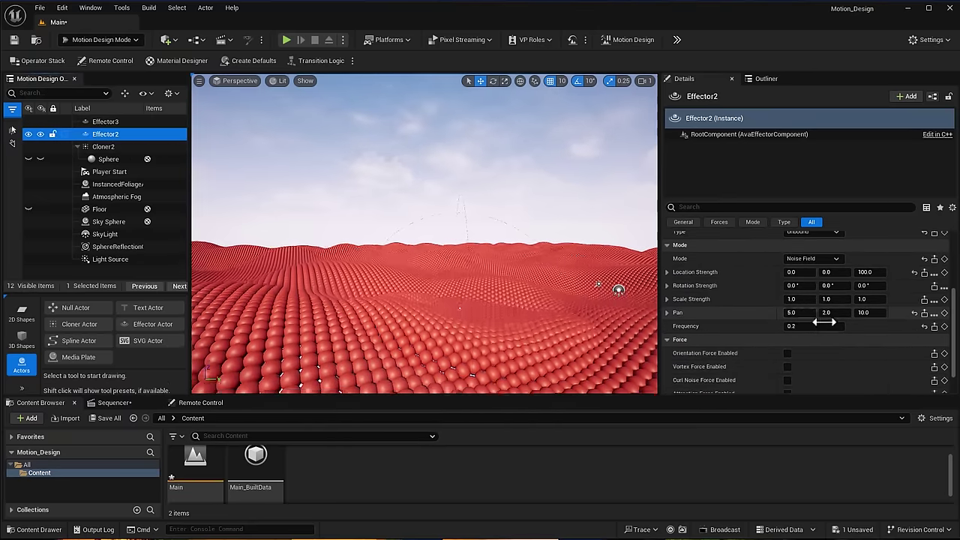
{"action": "left_click", "coordinate": [869, 273]}
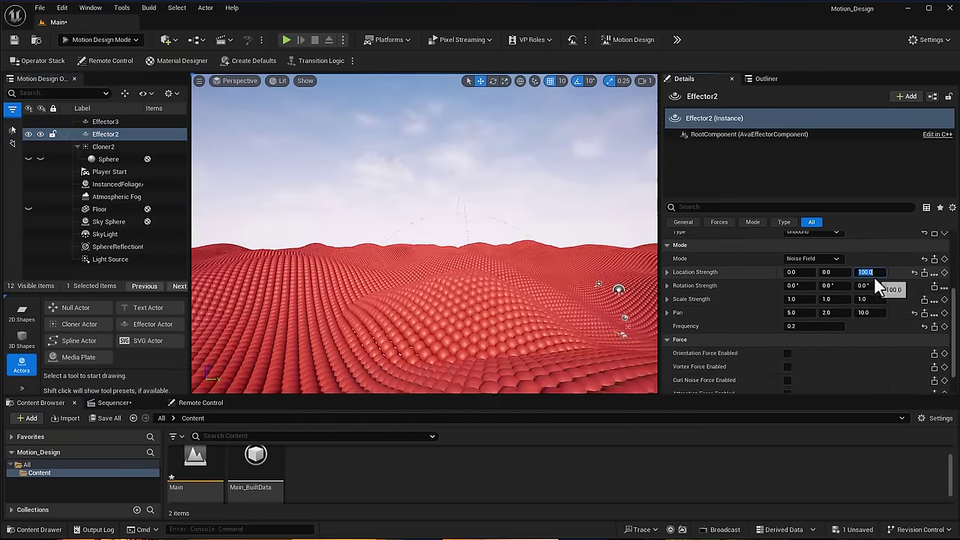
{"action": "type", "text": "0"}
{"action": "key", "text": "Return"}
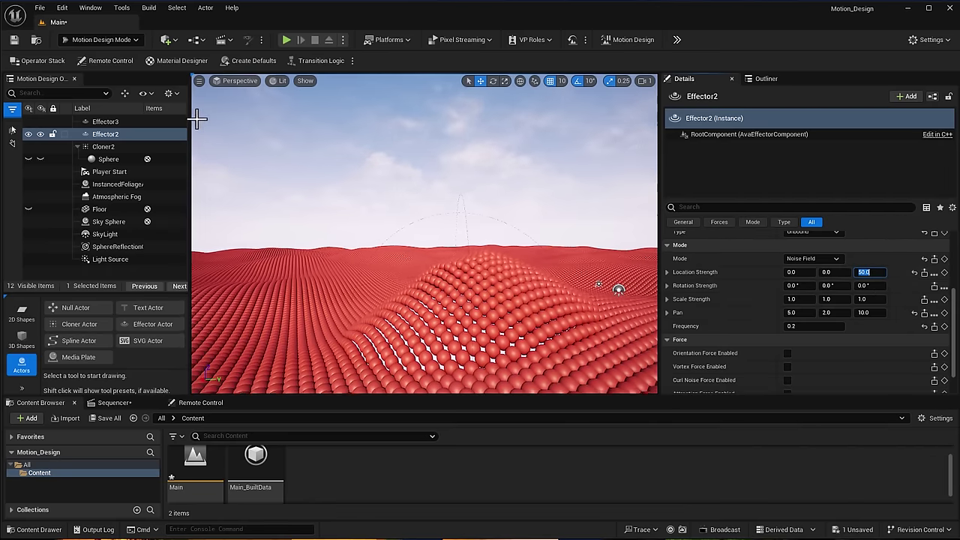
Set Effector3's Z offset to 1000
{"action": "left_click", "coordinate": [132, 122]}
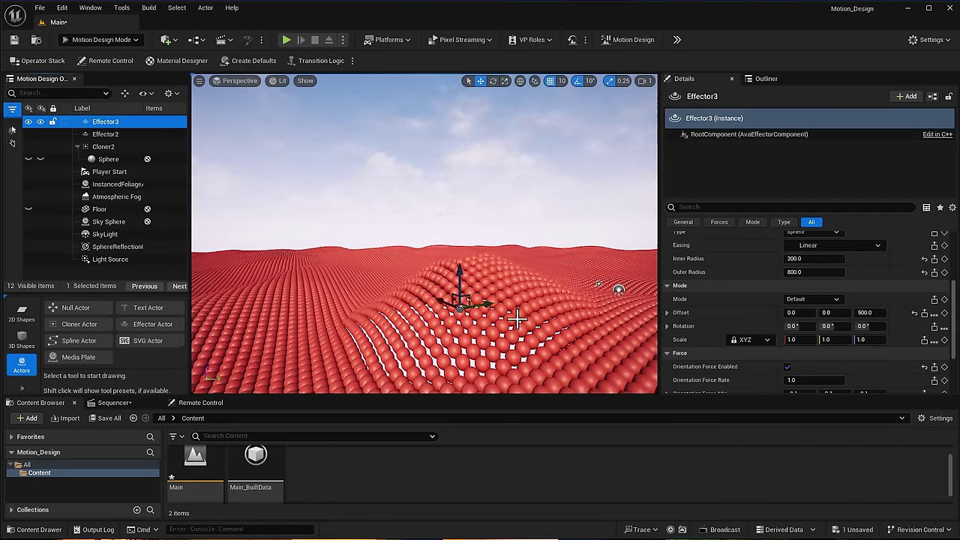
{"action": "left_click", "coordinate": [872, 313]}
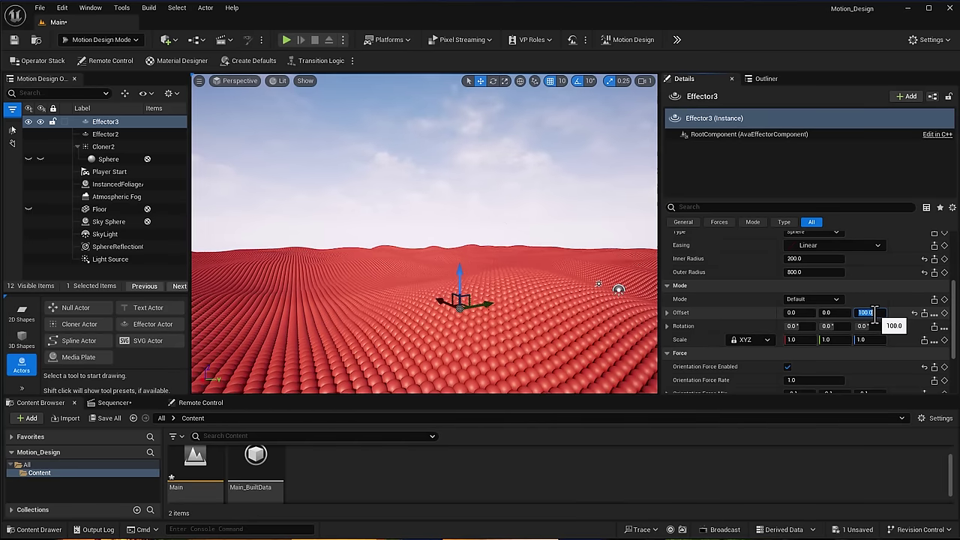
{"action": "key", "text": "Return"}
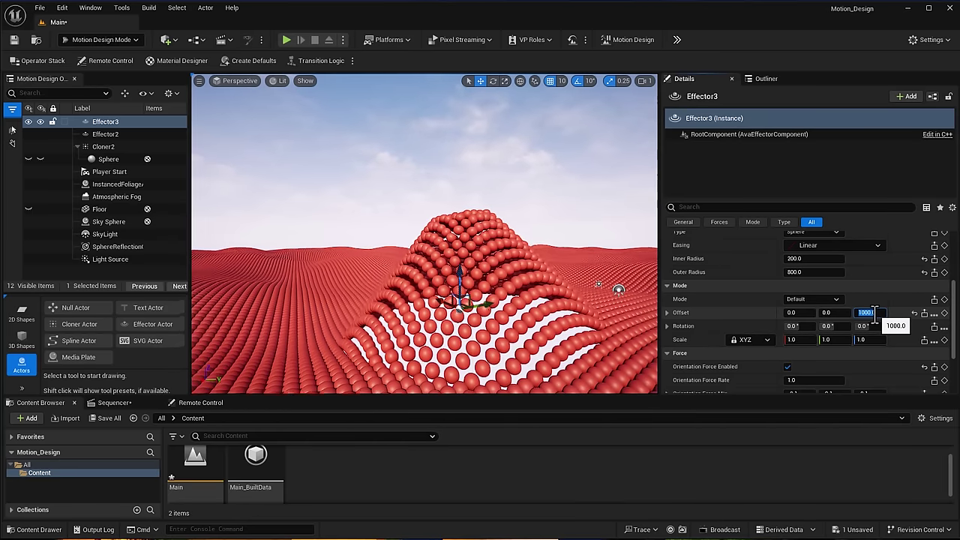
Set Effector3's outer radius to 2000 and move the effector farther back across the sphere grid
{"action": "left_click", "coordinate": [813, 272]}
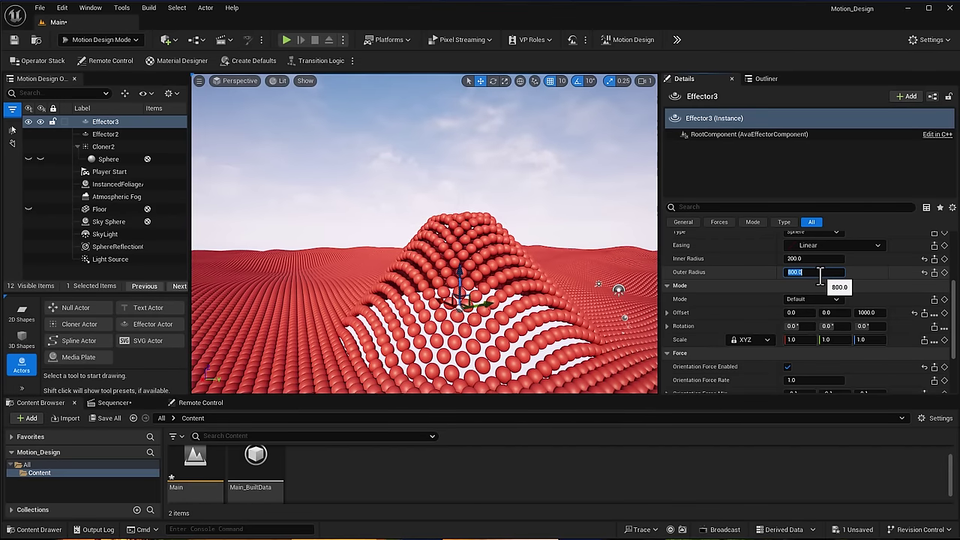
{"action": "type", "text": "1"}
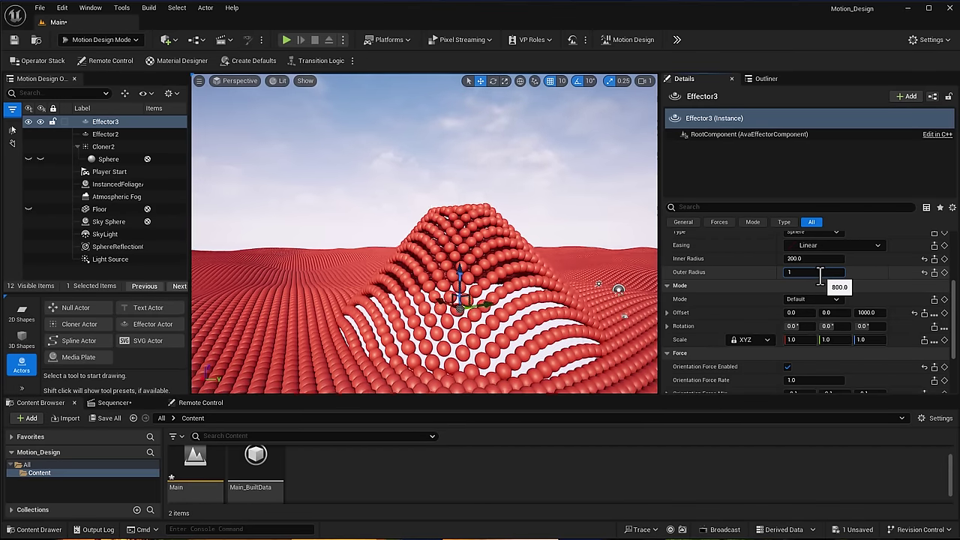
{"action": "type", "text": "000"}
{"action": "key", "text": "Return"}
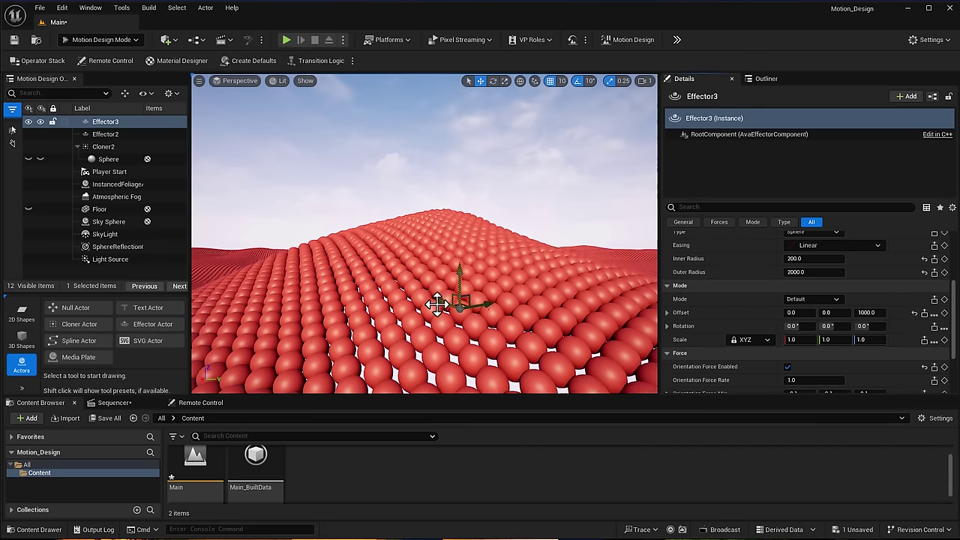
{"action": "left_click_drag", "start_coordinate": [437, 304], "coordinate": [407, 288]}
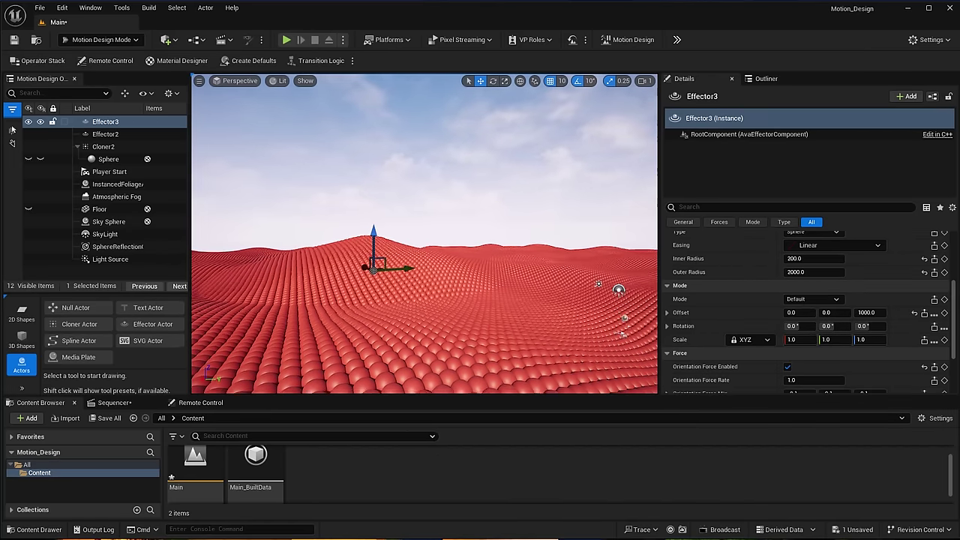
Create a Motion Design Cine Camera Actor from a view looking over the hill in the sphere grid, and add it to the sequence
{"action": "left_click", "coordinate": [144, 406]}
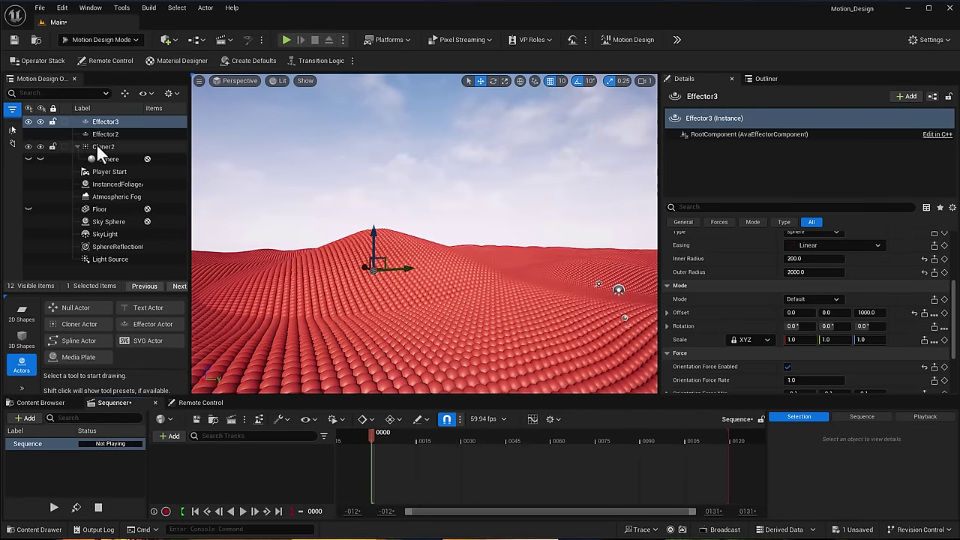
{"action": "left_click", "coordinate": [96, 144]}
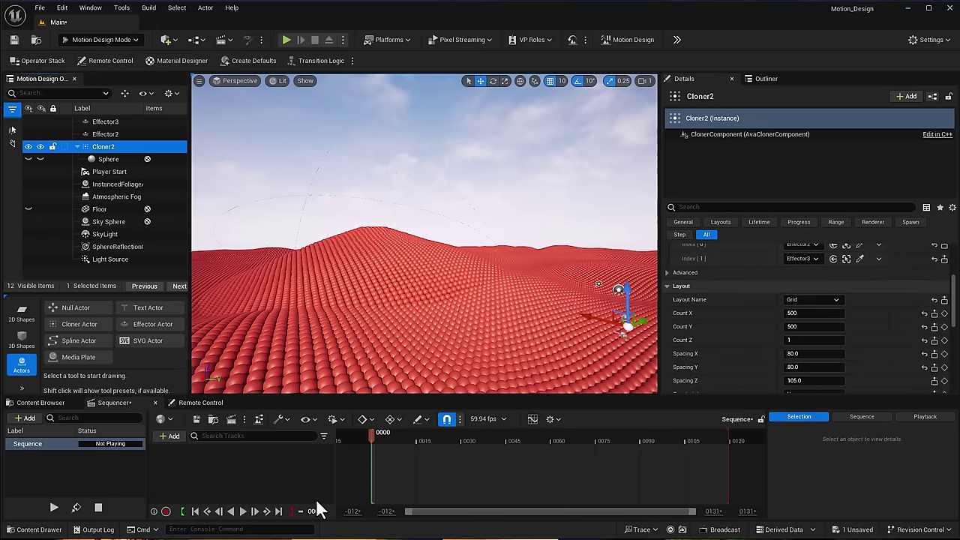
{"action": "right_click_drag", "start_coordinate": [443, 316], "coordinate": [438, 209]}
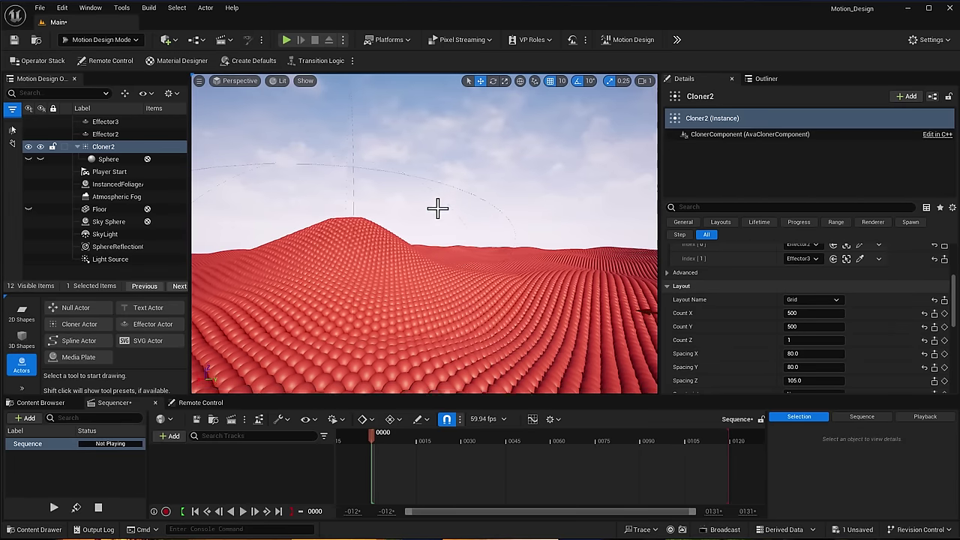
{"action": "left_click", "coordinate": [355, 169]}
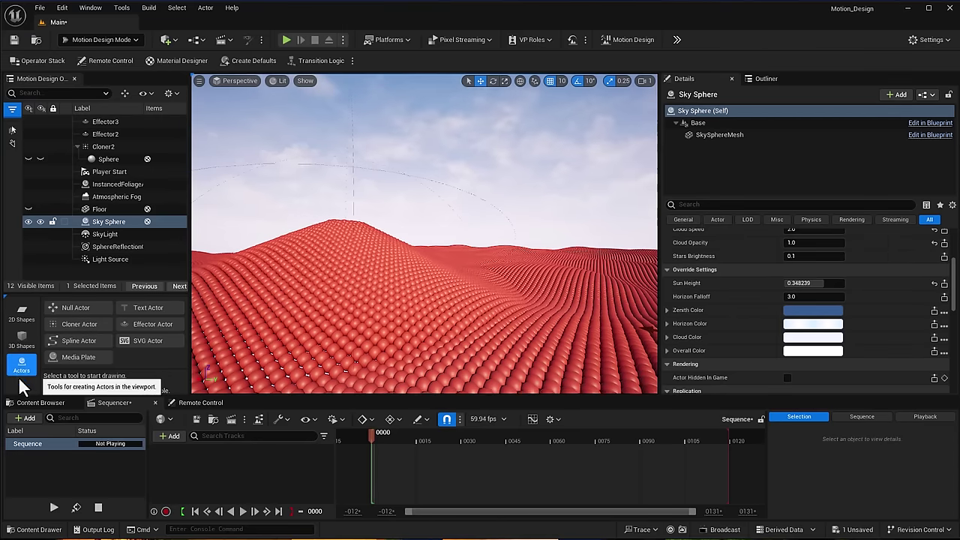
{"action": "left_click", "coordinate": [231, 81]}
{"action": "left_click", "coordinate": [229, 80]}
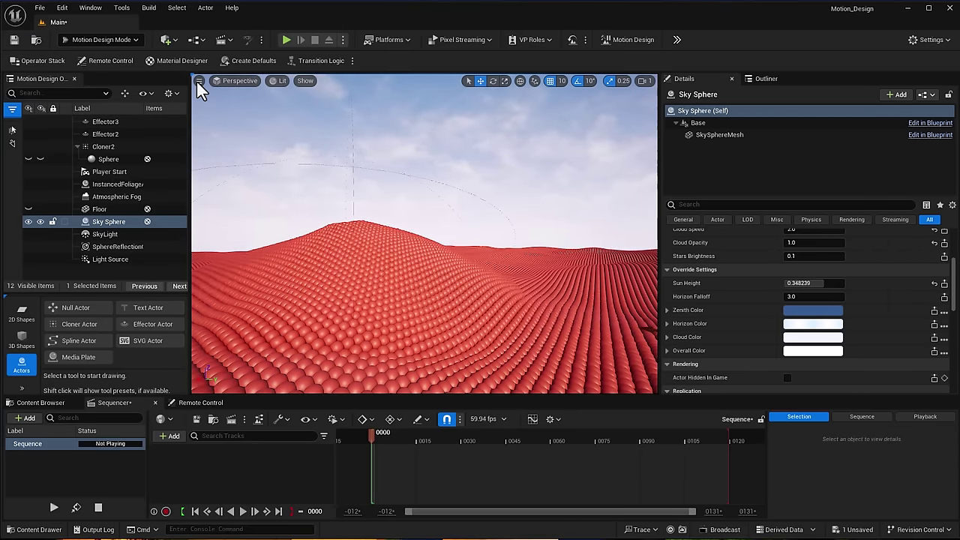
{"action": "left_click", "coordinate": [199, 81]}
{"action": "mouse_move", "coordinate": [257, 300]}
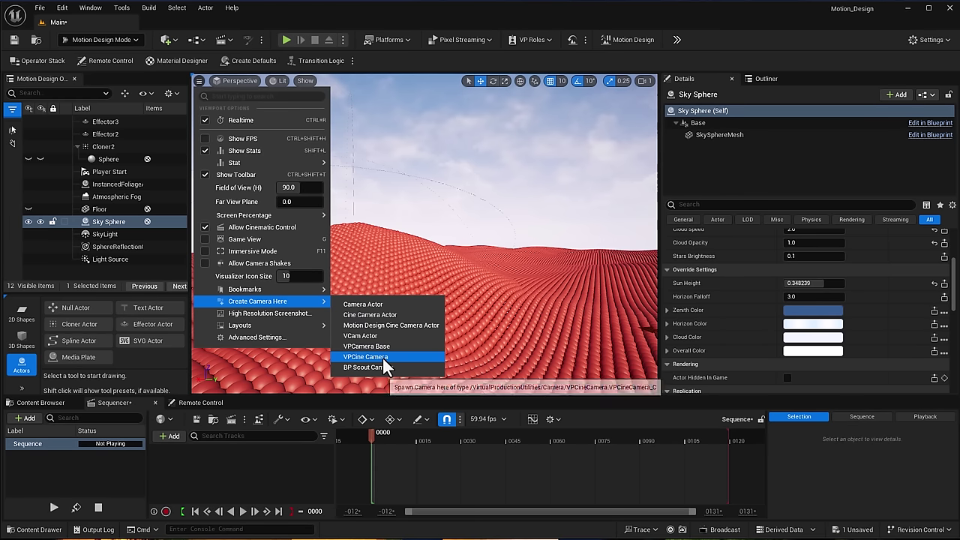
{"action": "left_click", "coordinate": [415, 330]}
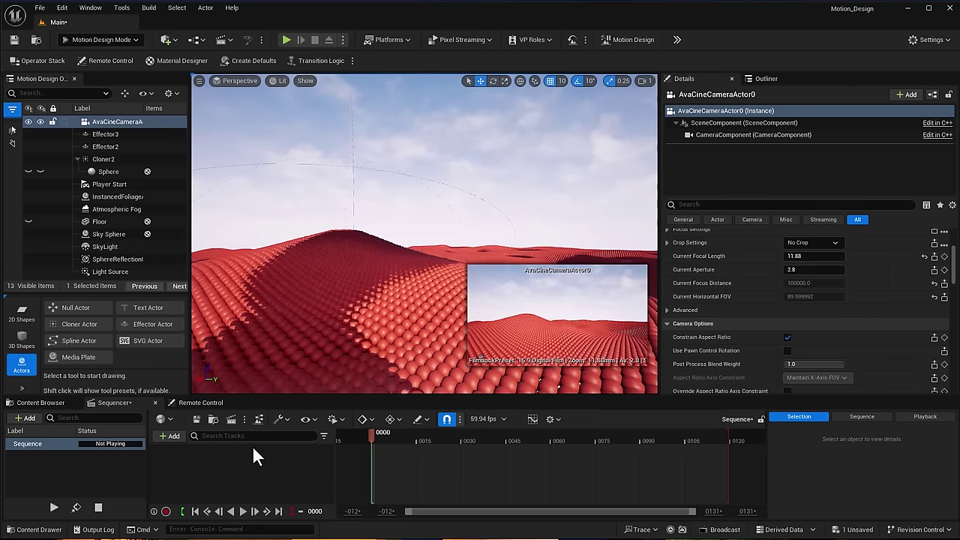
{"action": "left_click_drag", "start_coordinate": [129, 120], "coordinate": [242, 473]}
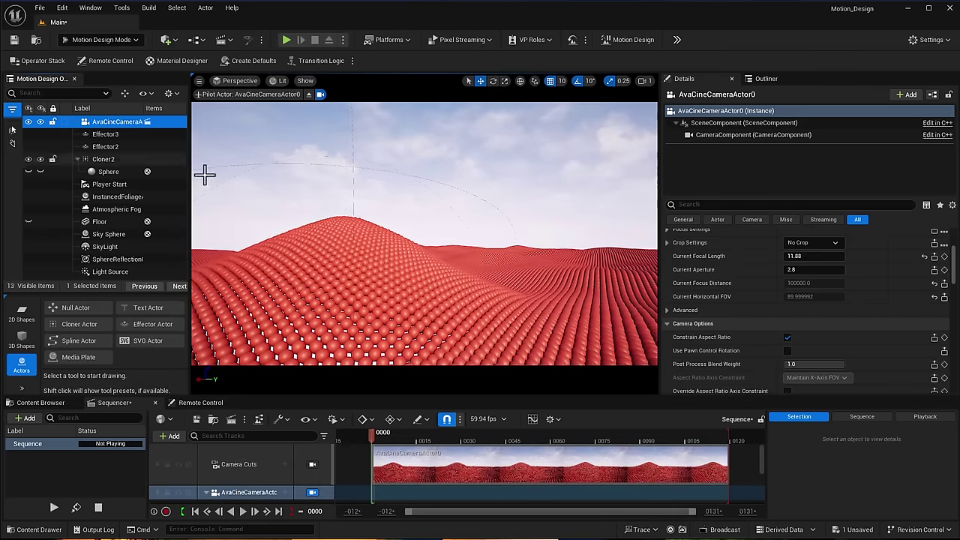
Move Effector3 across the sphere grid within the camera view to about X 4438, Y -1374, Z 491
{"action": "left_click", "coordinate": [117, 138]}
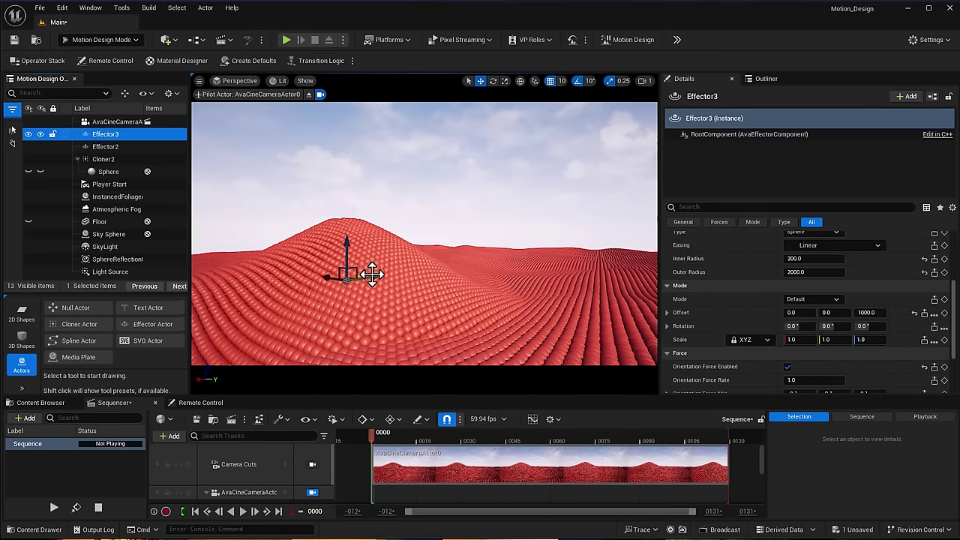
{"action": "left_click_drag", "start_coordinate": [368, 276], "coordinate": [485, 275]}
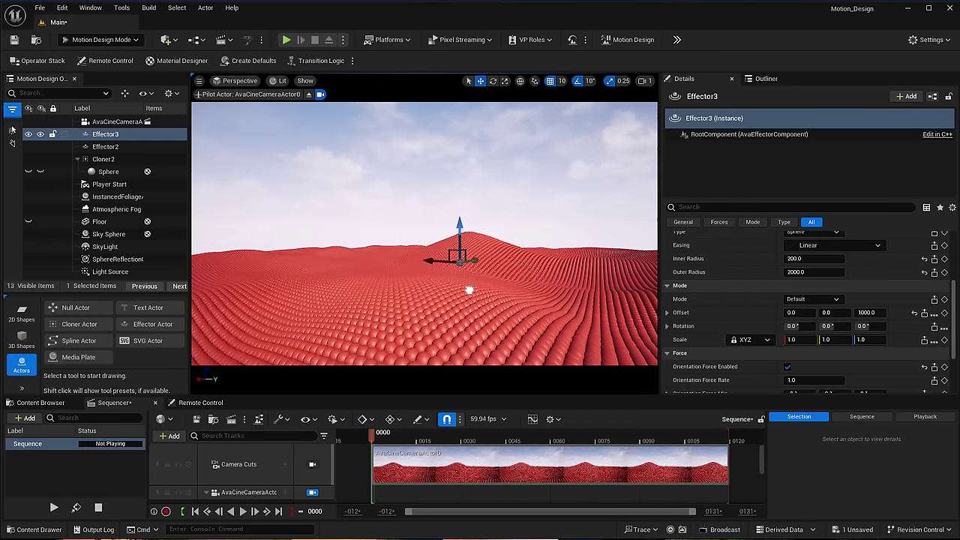
{"action": "mouse_move", "coordinate": [453, 225]}
{"action": "left_mouse_down"}
{"action": "mouse_move", "coordinate": [452, 209]}
{"action": "mouse_move", "coordinate": [453, 227]}
{"action": "left_mouse_up"}
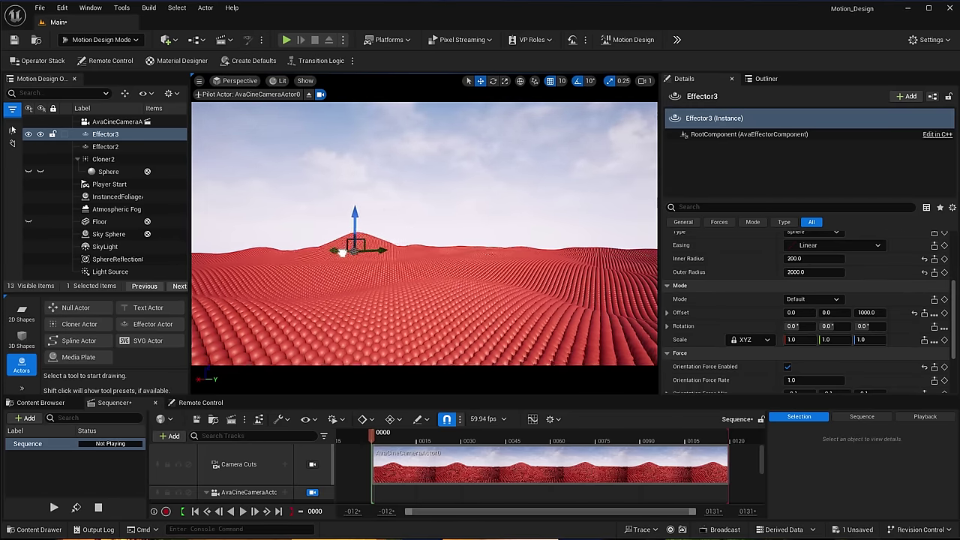
{"action": "left_click_drag", "start_coordinate": [342, 253], "coordinate": [426, 267]}
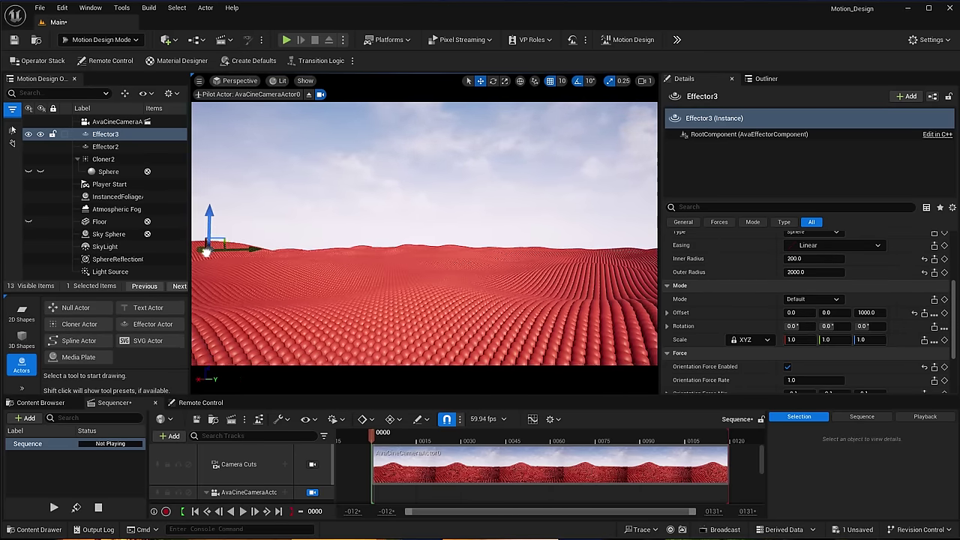
{"action": "left_click_drag", "start_coordinate": [264, 272], "coordinate": [328, 320]}
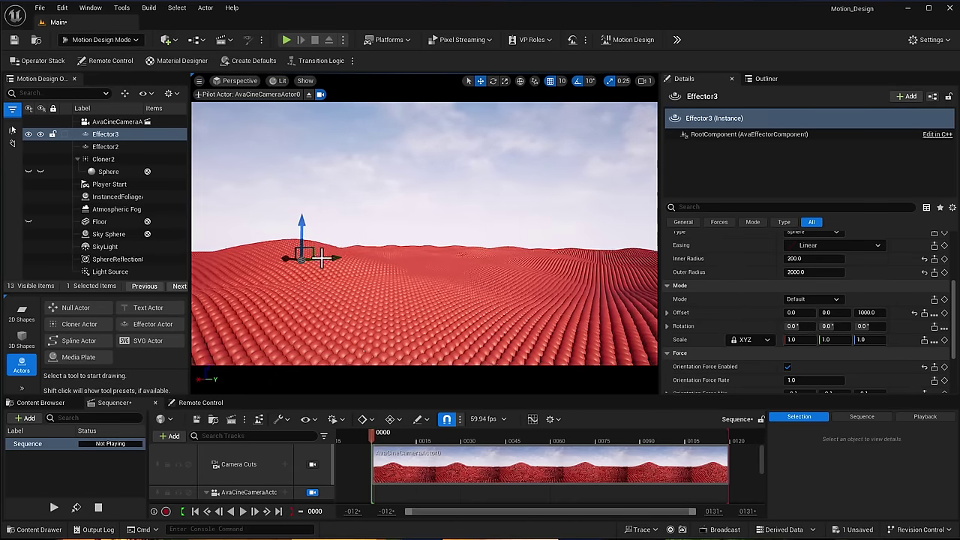
{"action": "left_click_drag", "start_coordinate": [355, 275], "coordinate": [333, 262]}
Enlarge the sequence timeline, add Effector3 to the sequence and keyframe its location at frame 0
{"action": "left_click_drag", "start_coordinate": [250, 397], "coordinate": [244, 342]}
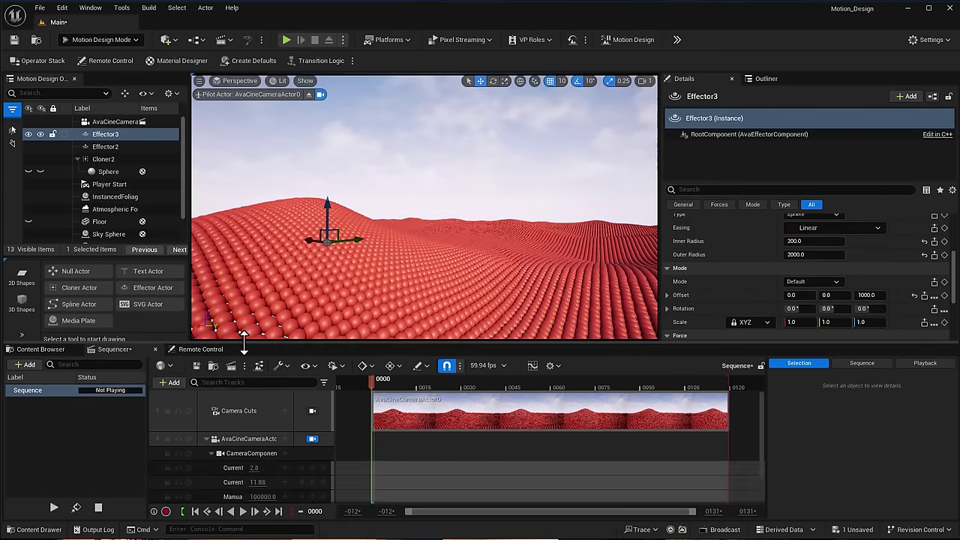
{"action": "left_click", "coordinate": [206, 439]}
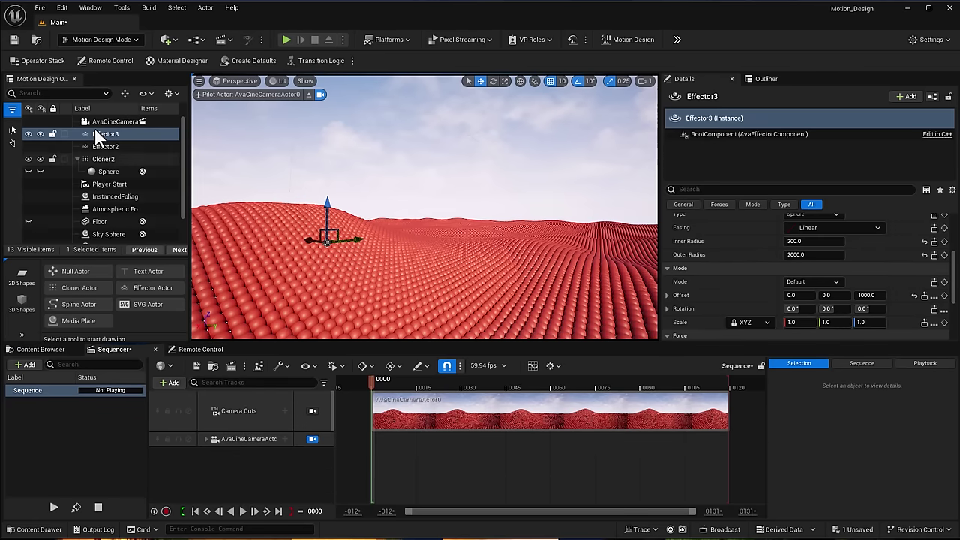
{"action": "left_click_drag", "start_coordinate": [97, 134], "coordinate": [201, 455]}
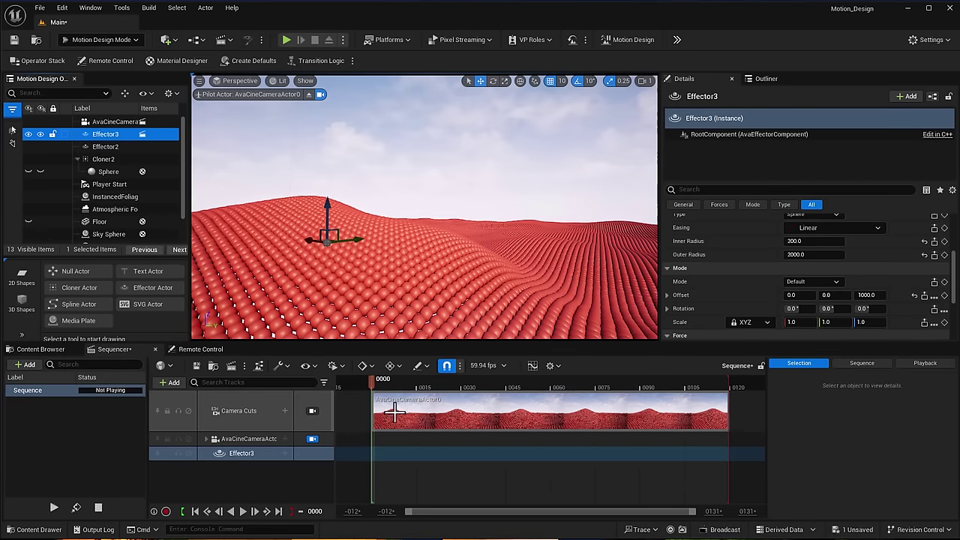
{"action": "scroll", "coordinate": [946, 239], "scroll_direction": "up", "scroll_amount": 3}
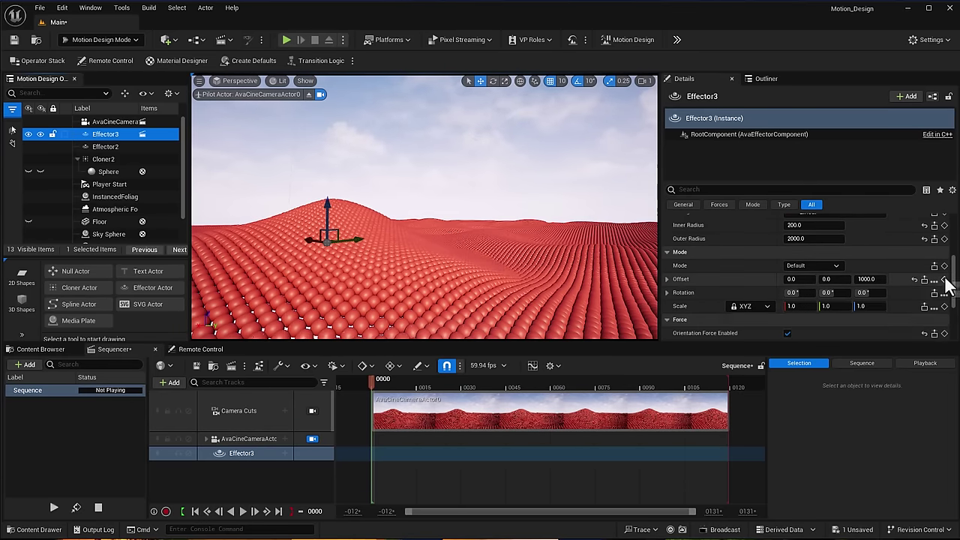
{"action": "scroll", "coordinate": [948, 266], "scroll_direction": "up", "scroll_amount": 3}
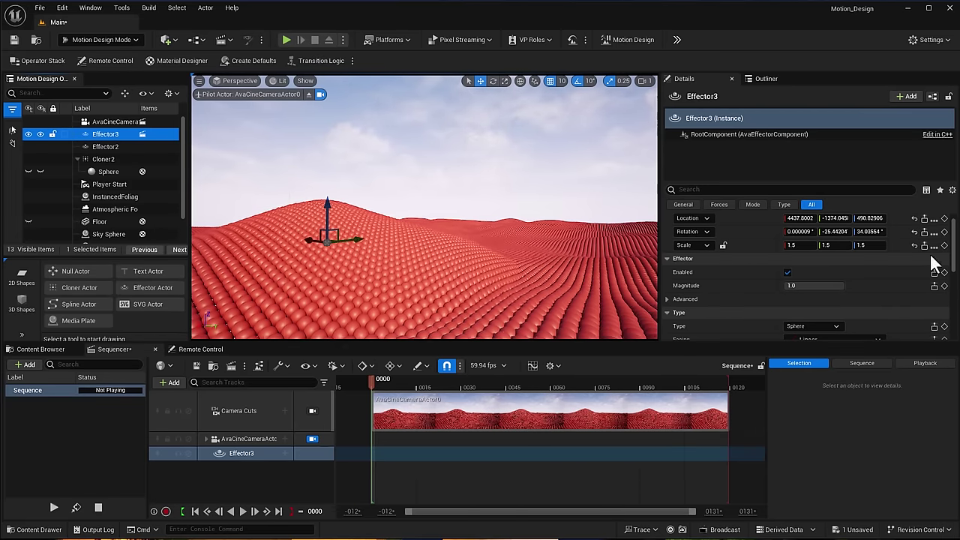
{"action": "scroll", "coordinate": [949, 226], "scroll_direction": "up", "scroll_amount": 1}
{"action": "left_click", "coordinate": [944, 233]}
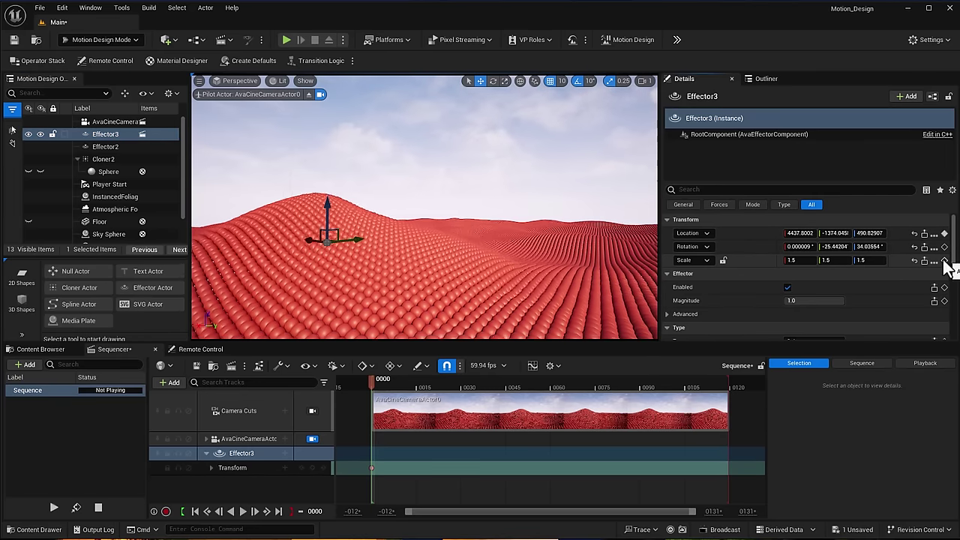
{"action": "left_click", "coordinate": [815, 301]}
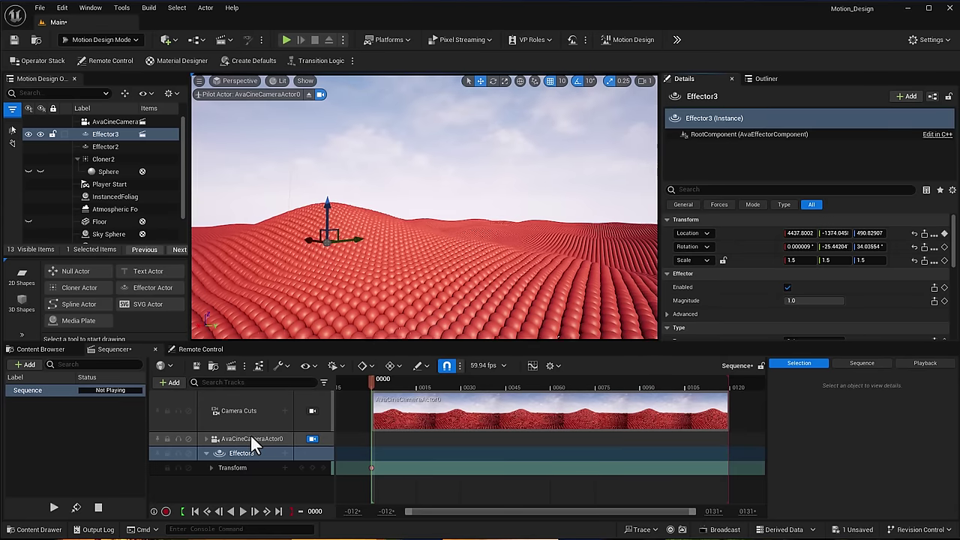
Keyframe the cine camera's transform at frame 0 of the sequence
{"action": "left_click", "coordinate": [250, 439]}
{"action": "left_click", "coordinate": [207, 438]}
{"action": "scroll", "coordinate": [224, 461], "scroll_direction": "down", "scroll_amount": 1}
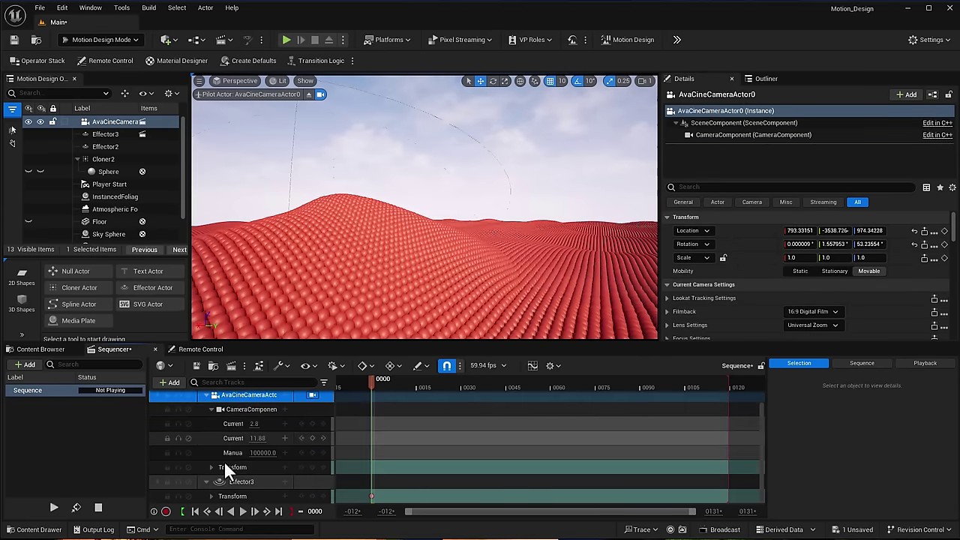
{"action": "left_click", "coordinate": [313, 467]}
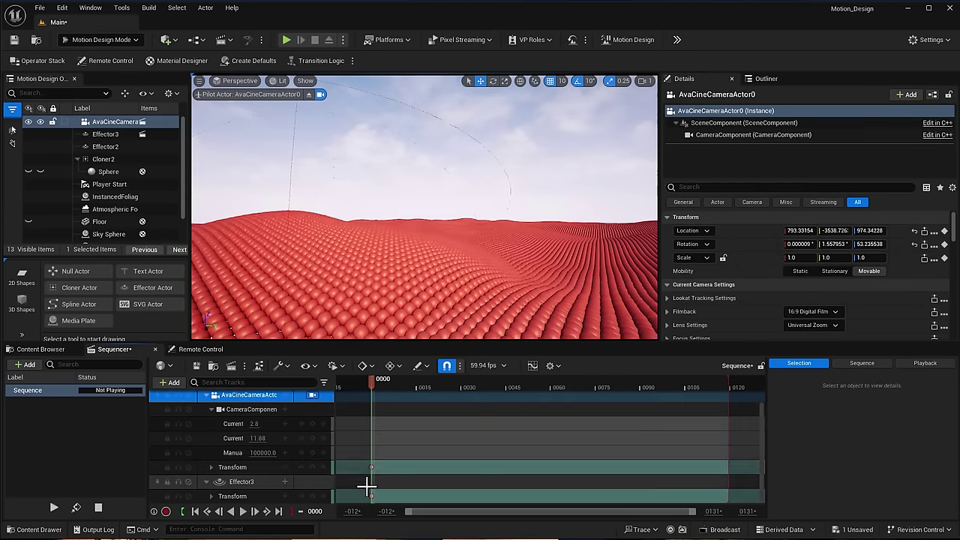
At frame 119, move the piloted camera to about X -961, Y -28 with Z rotation about 2.2°, and keyframe its transform
{"action": "left_click_drag", "start_coordinate": [371, 388], "coordinate": [728, 447]}
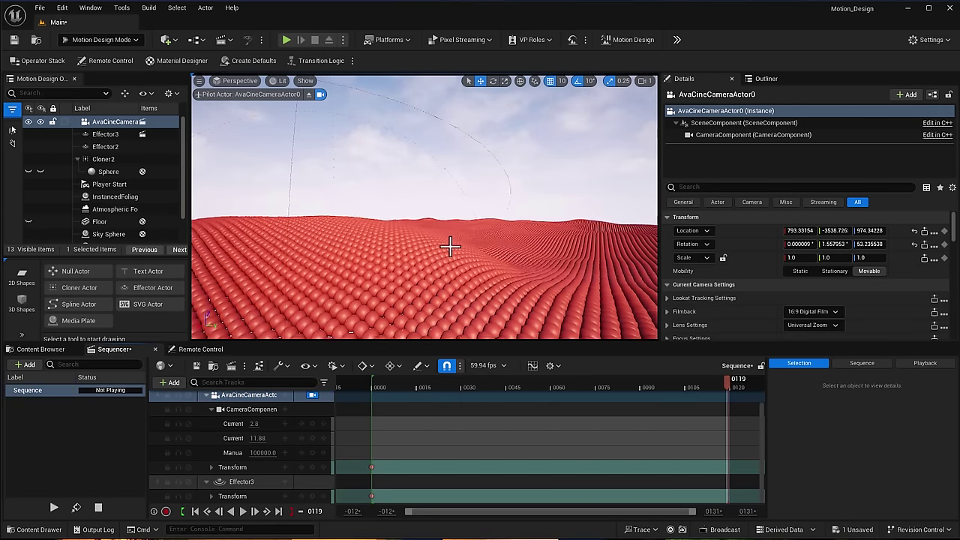
{"action": "right_click_drag", "start_coordinate": [449, 246], "coordinate": [378, 246]}
{"action": "key", "text": "d"}
{"action": "left_click_drag", "start_coordinate": [410, 268], "coordinate": [313, 167]}
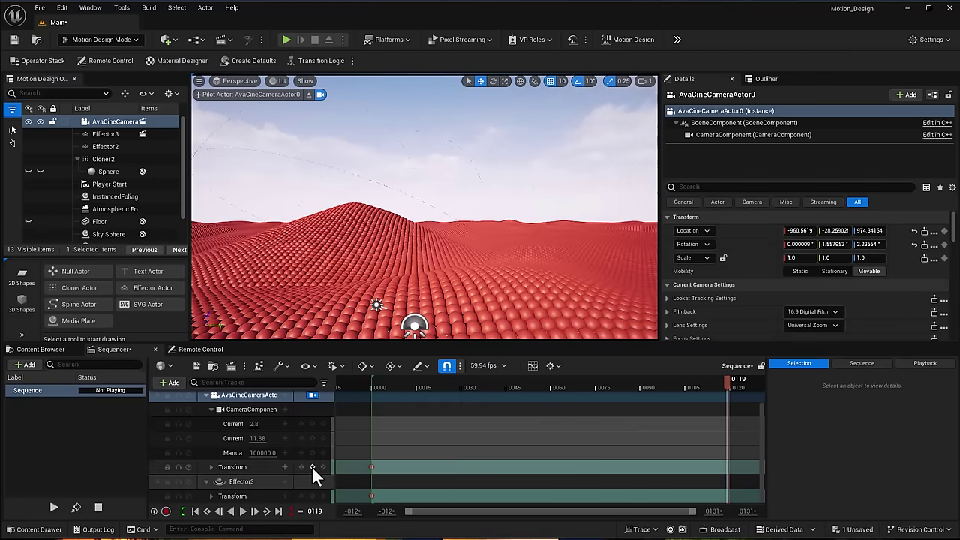
{"action": "left_click", "coordinate": [312, 467]}
Using local-space movement, place Effector3 at about X 1749, Y 2709, Z 592 and keyframe its location at frame 119
{"action": "left_click", "coordinate": [252, 145]}
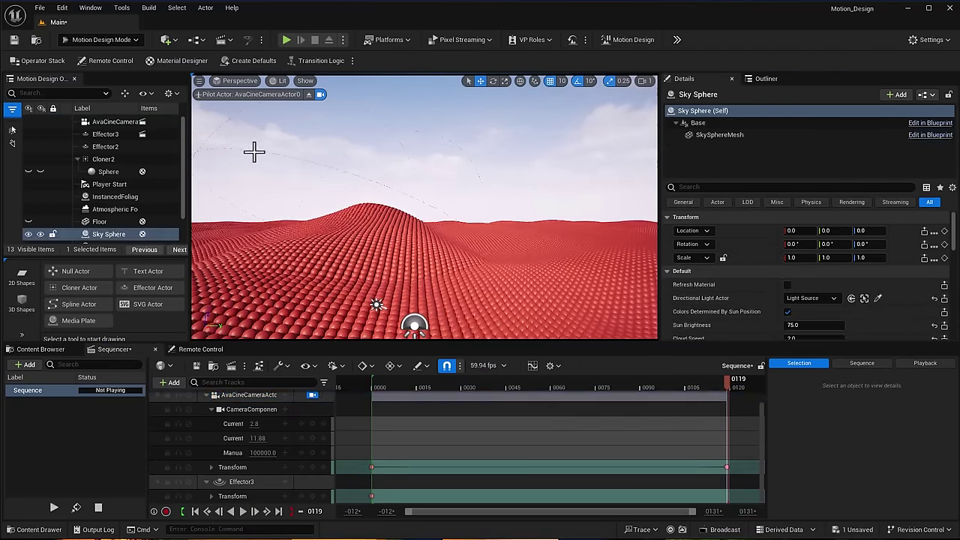
{"action": "left_click", "coordinate": [105, 134]}
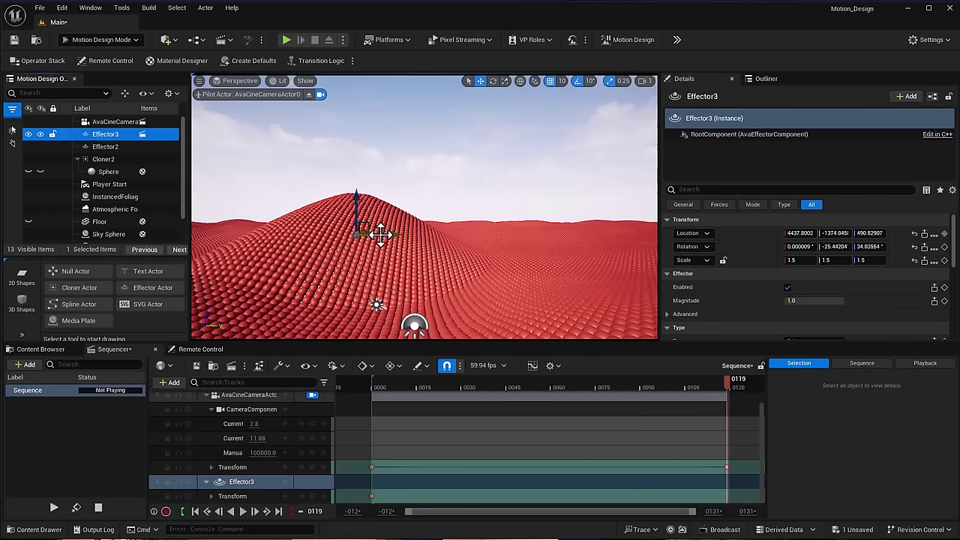
{"action": "left_click_drag", "start_coordinate": [548, 268], "coordinate": [449, 262]}
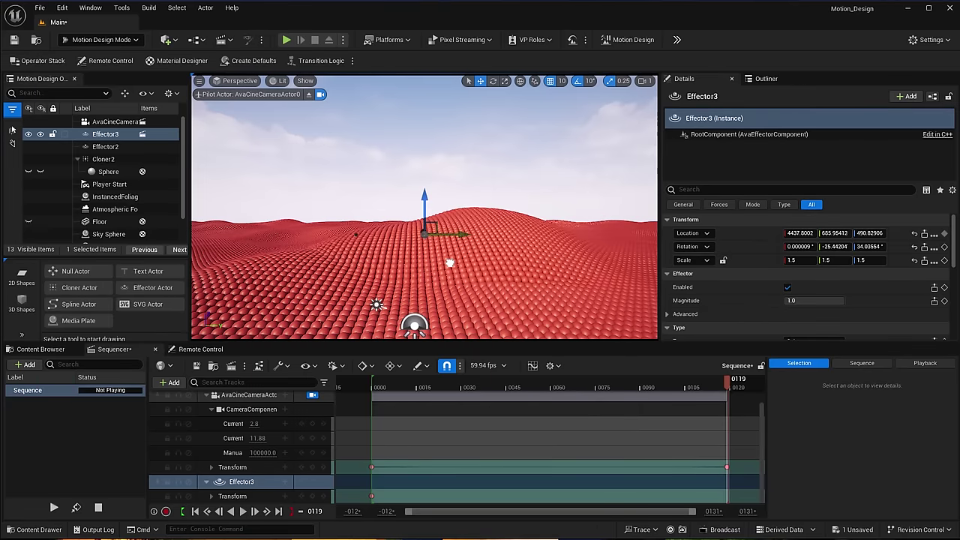
{"action": "mouse_move", "coordinate": [833, 233]}
{"action": "left_mouse_down"}
{"action": "mouse_move", "coordinate": [821, 234]}
{"action": "mouse_move", "coordinate": [847, 233]}
{"action": "mouse_move", "coordinate": [838, 234]}
{"action": "left_mouse_up"}
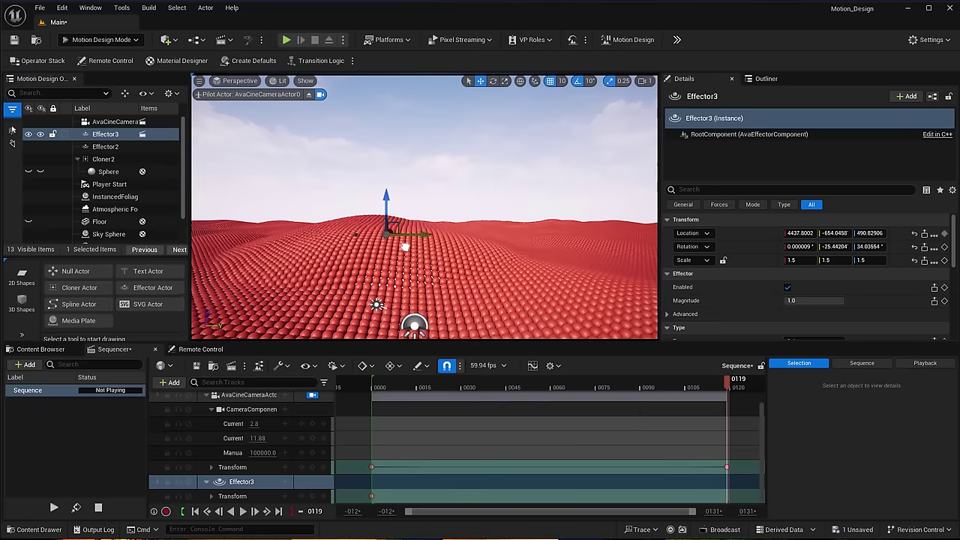
{"action": "left_click", "coordinate": [520, 82]}
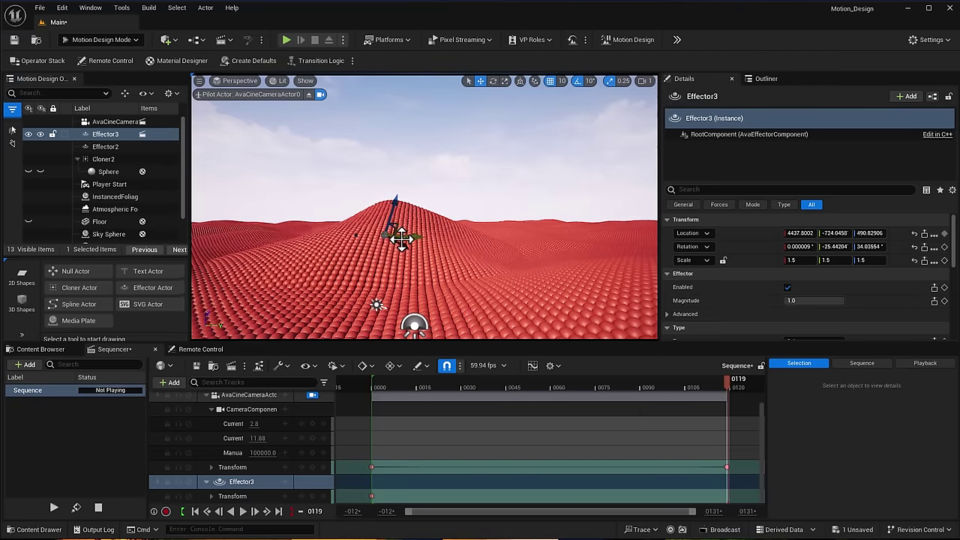
{"action": "left_click_drag", "start_coordinate": [402, 237], "coordinate": [642, 245]}
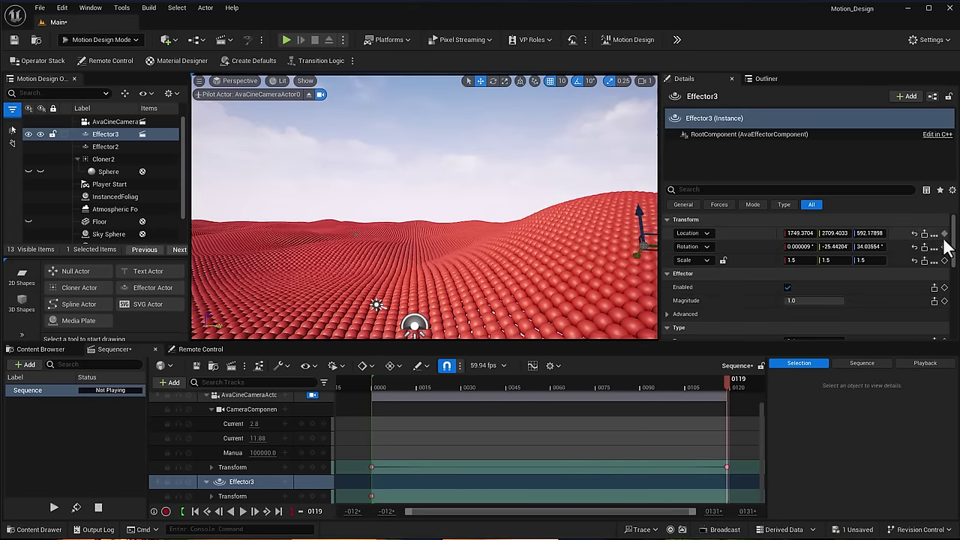
{"action": "left_click", "coordinate": [944, 234]}
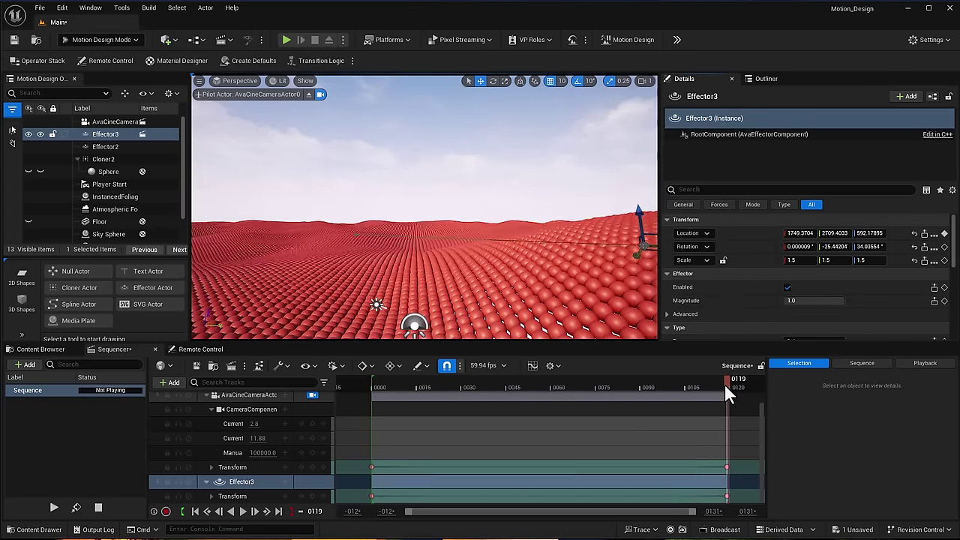
Return to the start of the sequence and play back the camera and effector animation
{"action": "left_click_drag", "start_coordinate": [723, 384], "coordinate": [341, 408]}
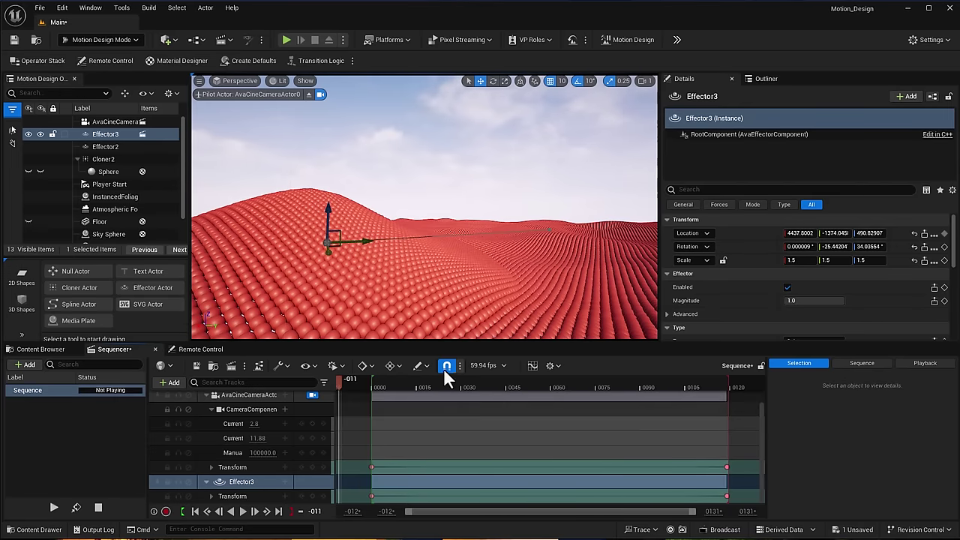
{"action": "key", "text": "space"}
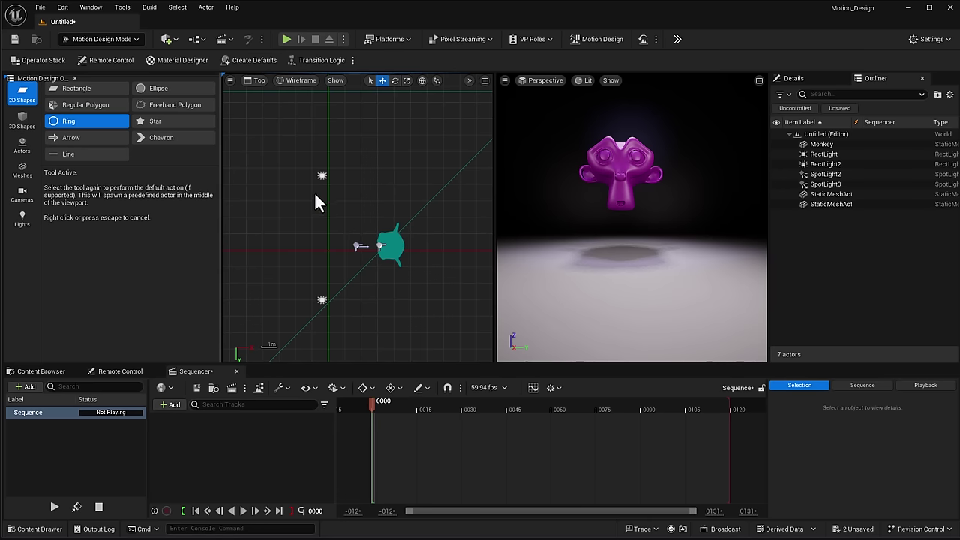
{"action": "left_click_drag", "start_coordinate": [425, 281], "coordinate": [448, 308]}
{"action": "left_click_drag", "start_coordinate": [624, 237], "coordinate": [624, 155]}
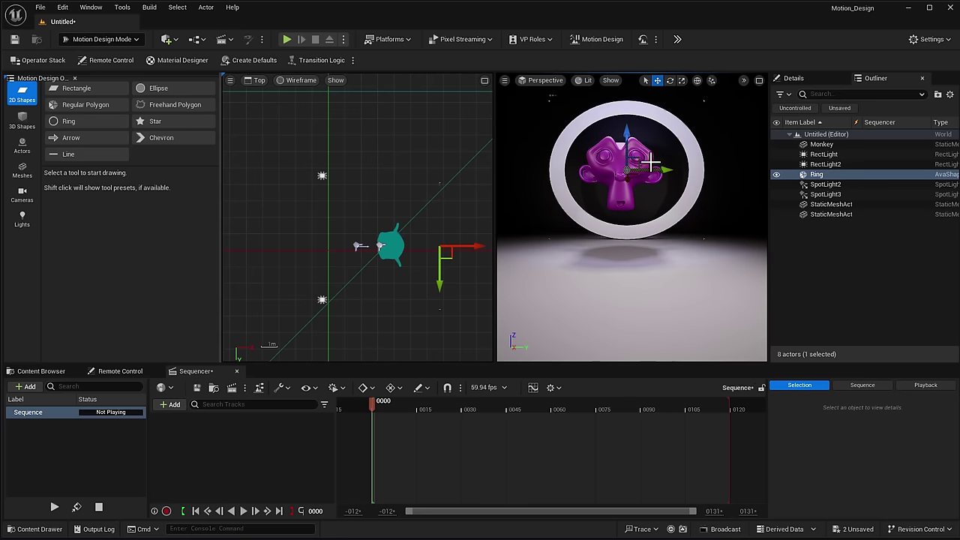
{"action": "key", "text": "Delete"}
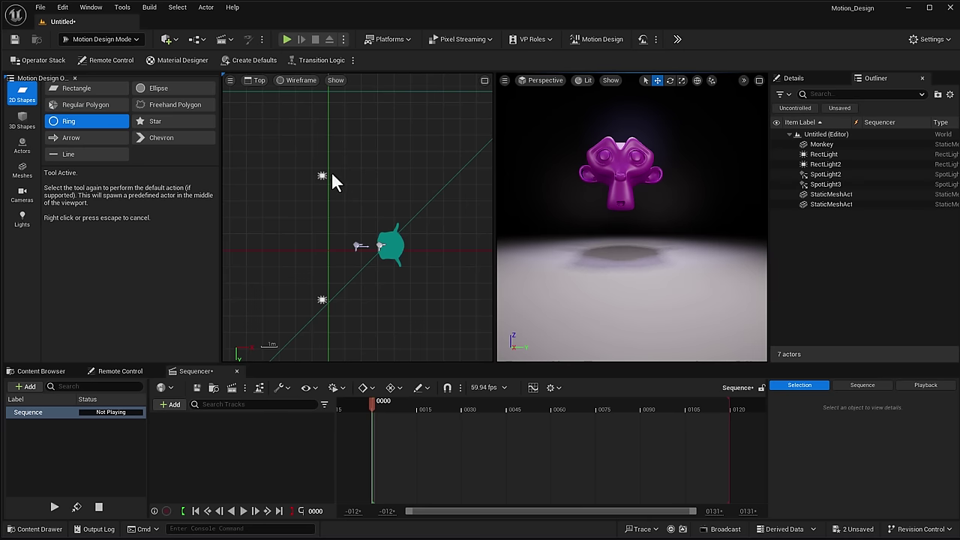
Draw a 2D ring in the top view, centre it around the monkey's head and open its details
{"action": "left_click_drag", "start_coordinate": [333, 175], "coordinate": [460, 293]}
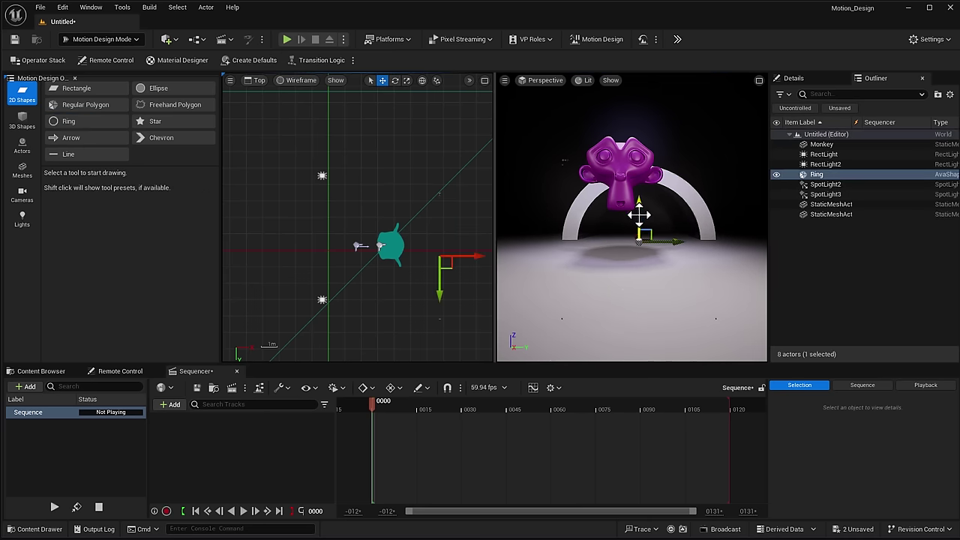
{"action": "left_click_drag", "start_coordinate": [638, 215], "coordinate": [672, 173]}
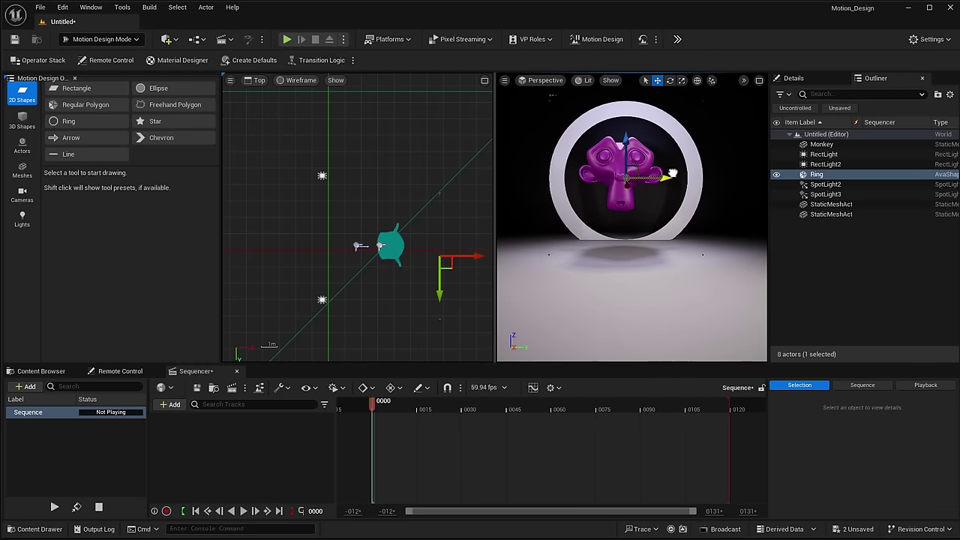
{"action": "left_click_drag", "start_coordinate": [625, 138], "coordinate": [655, 170]}
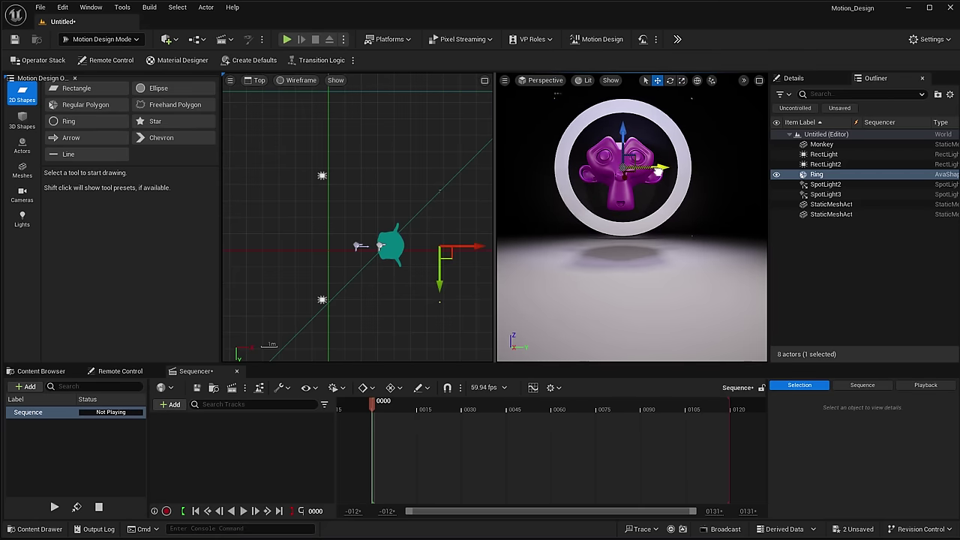
{"action": "left_click", "coordinate": [789, 79]}
{"action": "scroll", "coordinate": [845, 283], "scroll_direction": "down", "scroll_amount": 10}
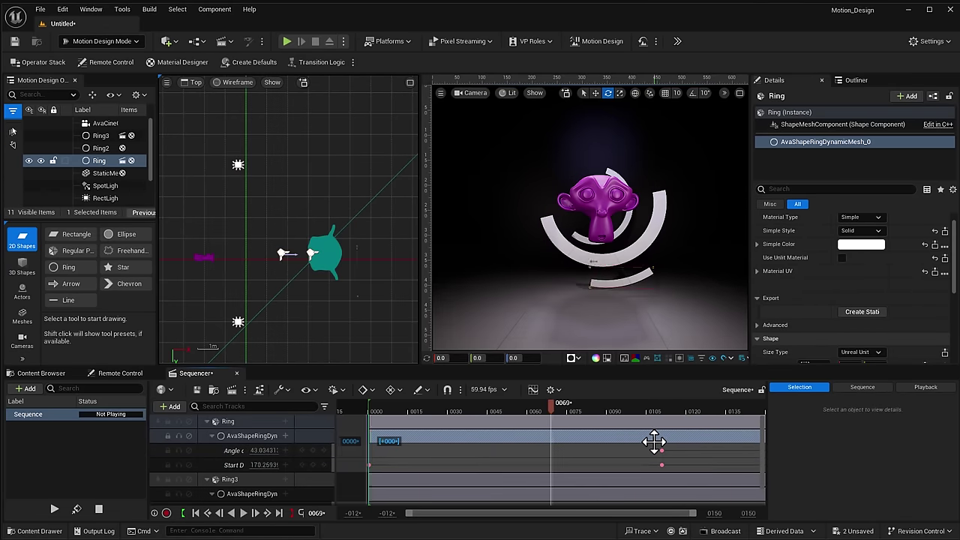
Select the last angle keyframe on the Ring's track
{"action": "left_click", "coordinate": [660, 449]}
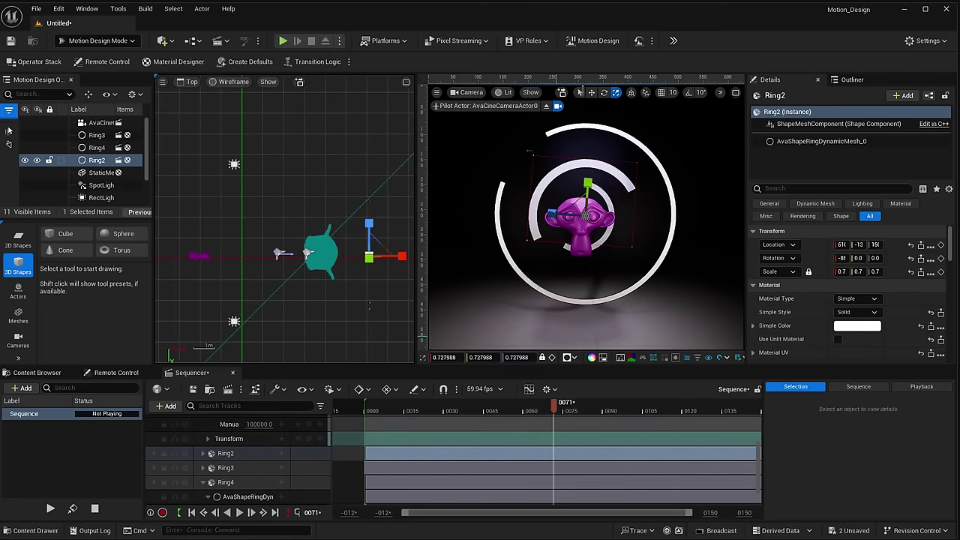
Place a cloner actor on the floor below the monkey, scaled to about 0.22
{"action": "left_click", "coordinate": [18, 291]}
{"action": "left_click_drag", "start_coordinate": [72, 250], "coordinate": [529, 330]}
{"action": "left_click", "coordinate": [541, 322]}
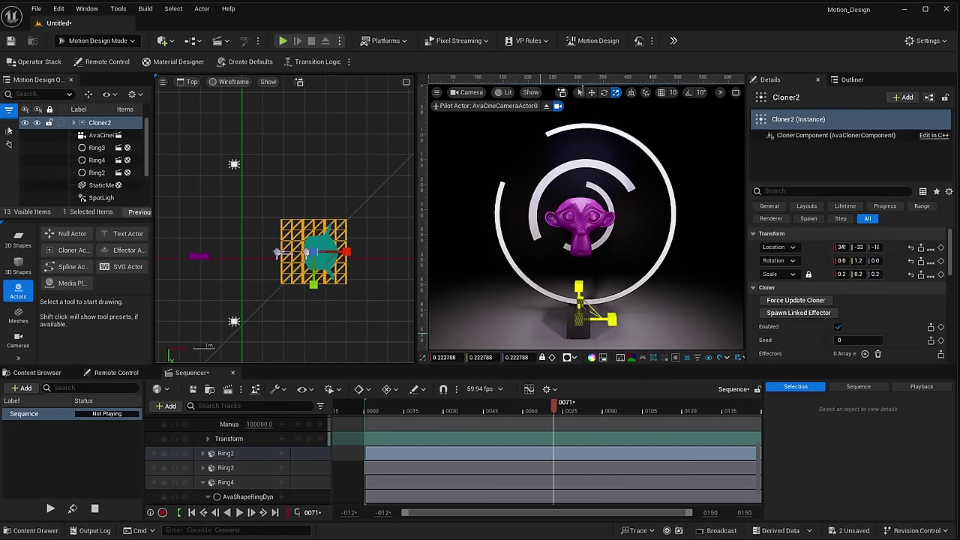
Set Cloner2's grid layout counts to X 200, Y 200 and Z 1
{"action": "scroll", "coordinate": [882, 326], "scroll_direction": "down", "scroll_amount": 4}
{"action": "type", "text": "200"}
{"action": "left_click", "coordinate": [865, 307]}
{"action": "type", "text": "200"}
{"action": "left_click", "coordinate": [864, 321]}
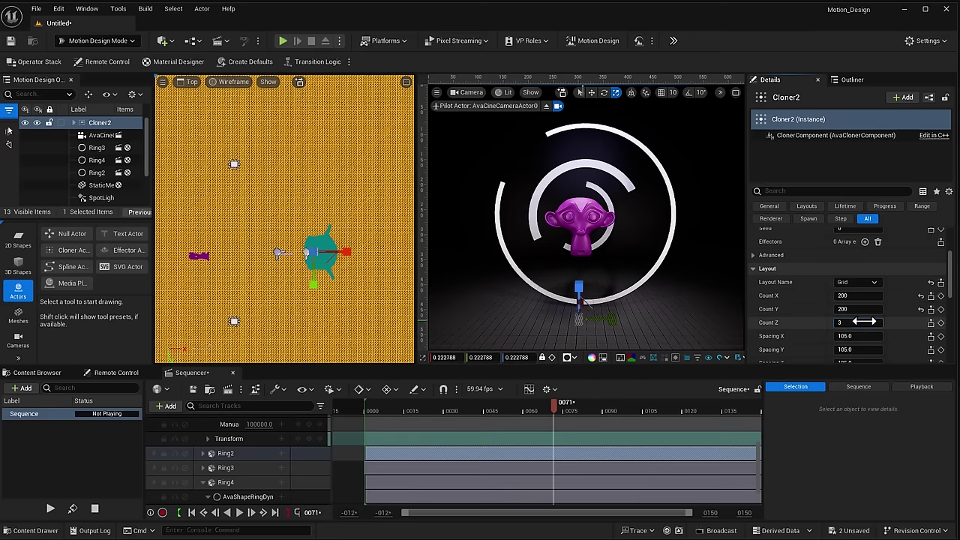
{"action": "type", "text": "1"}
{"action": "key", "text": "Return"}
{"action": "scroll", "coordinate": [853, 293], "scroll_direction": "down", "scroll_amount": 3}
{"action": "scroll", "coordinate": [855, 281], "scroll_direction": "down", "scroll_amount": 5}
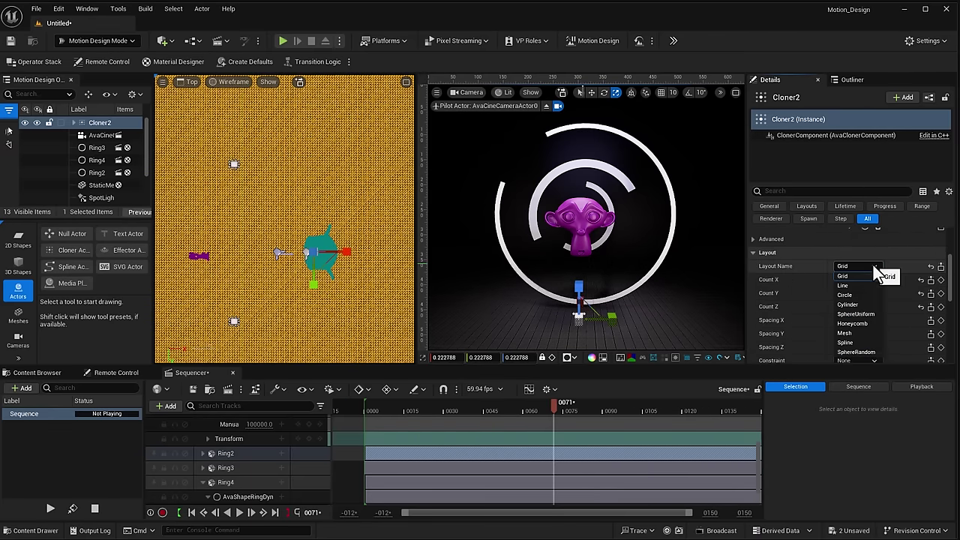
{"action": "scroll", "coordinate": [840, 288], "scroll_direction": "up", "scroll_amount": 10}
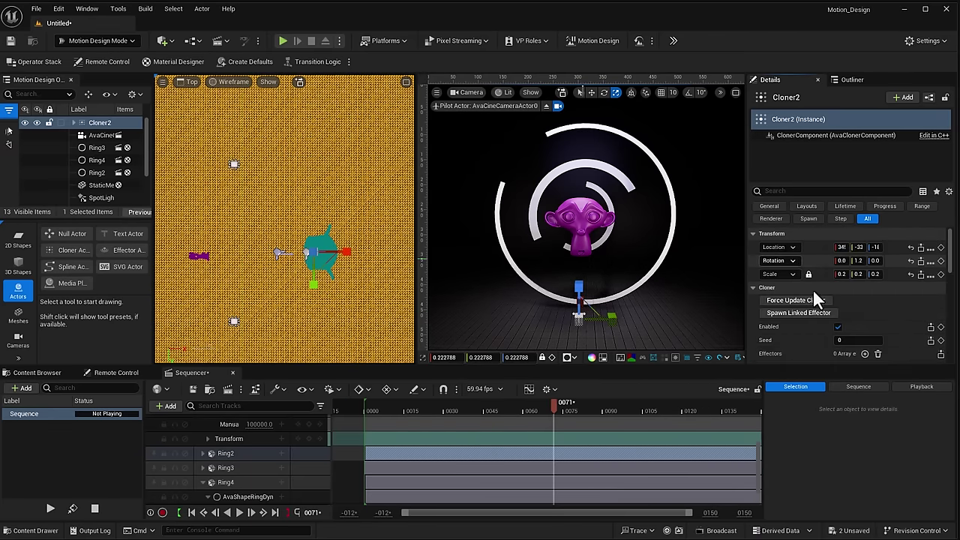
Spawn an effector linked to Cloner2 and set its type to Unbound
{"action": "left_click", "coordinate": [784, 313]}
{"action": "left_click", "coordinate": [100, 122]}
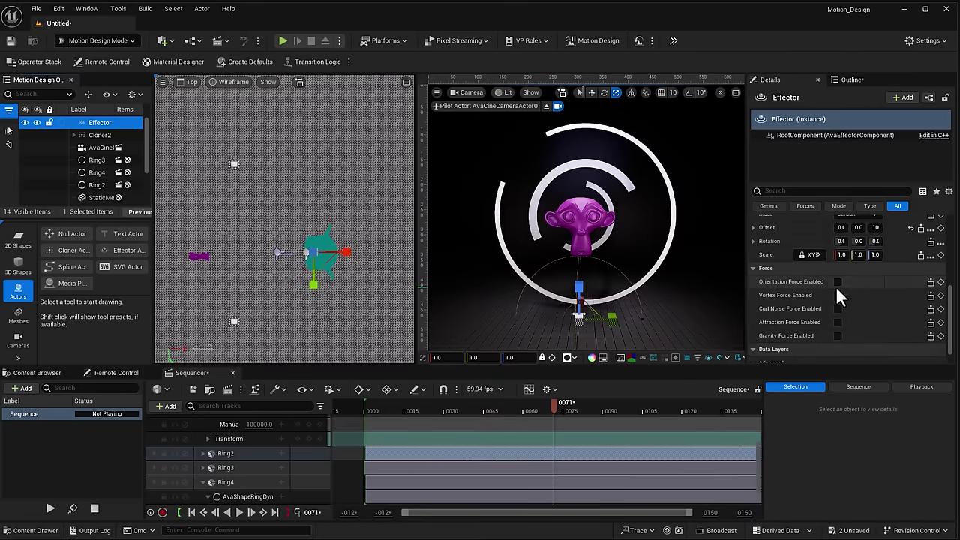
{"action": "scroll", "coordinate": [860, 314], "scroll_direction": "down", "scroll_amount": 3}
{"action": "left_click_drag", "start_coordinate": [547, 406], "coordinate": [384, 405]}
{"action": "scroll", "coordinate": [880, 319], "scroll_direction": "up", "scroll_amount": 3}
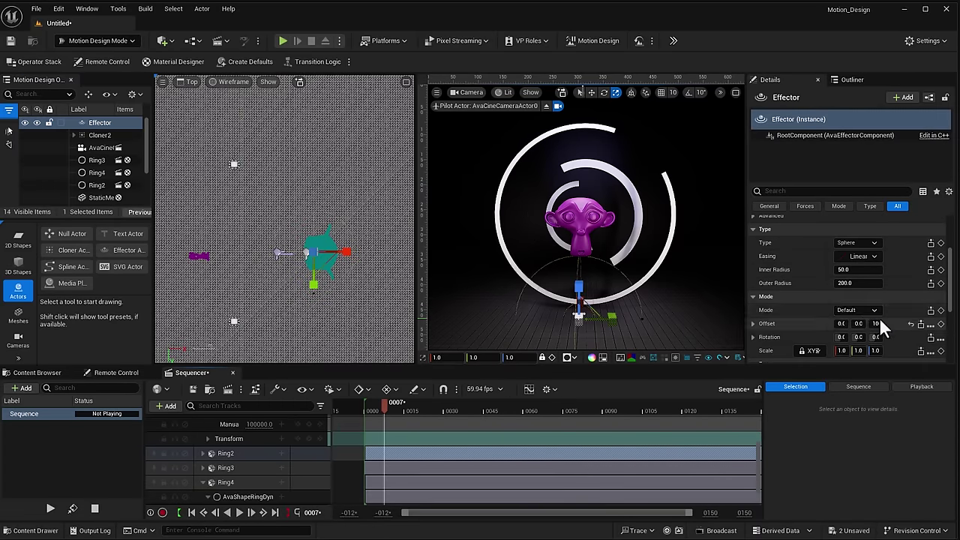
{"action": "left_click", "coordinate": [862, 321]}
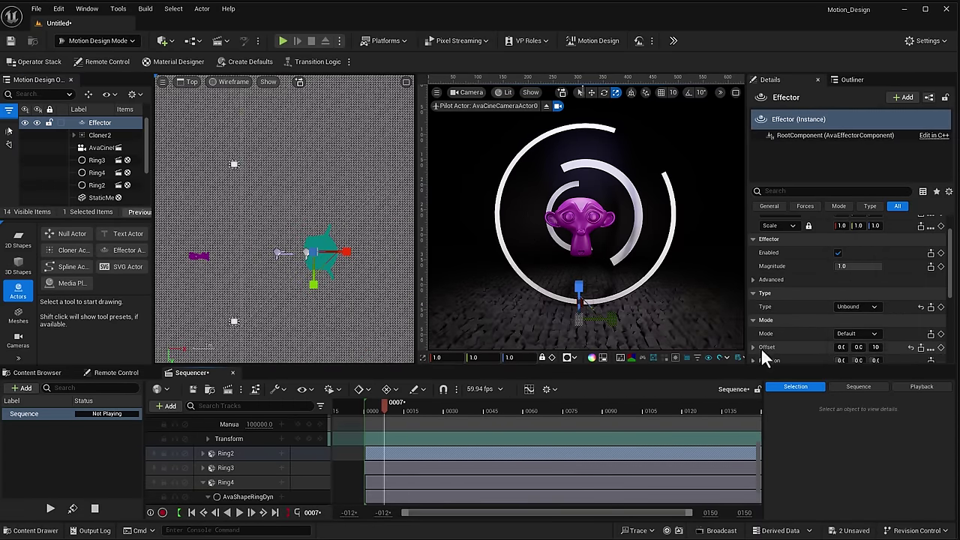
Enable the effector's orientation force with a rate of 0.5 and enable its curl noise force
{"action": "scroll", "coordinate": [887, 317], "scroll_direction": "down", "scroll_amount": 3}
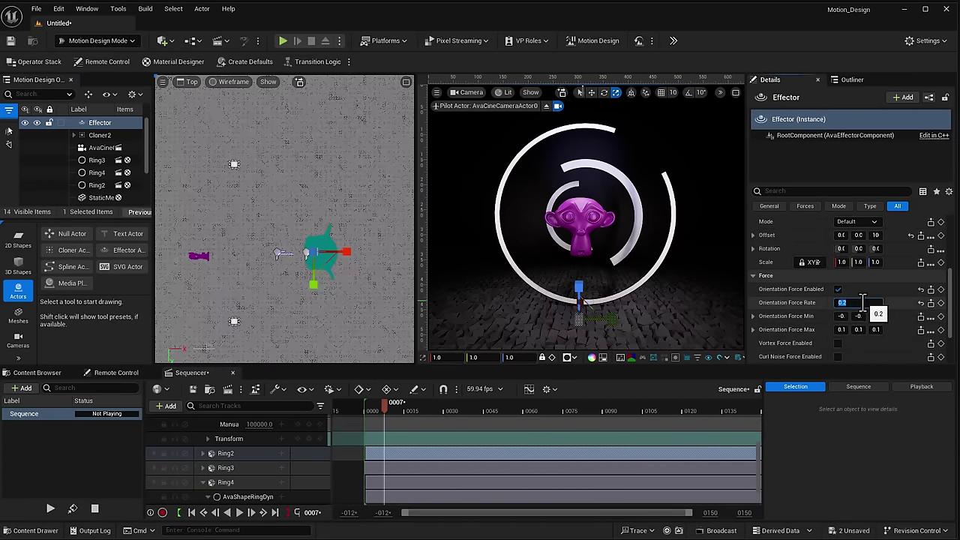
{"action": "left_click_drag", "start_coordinate": [862, 299], "coordinate": [862, 301]}
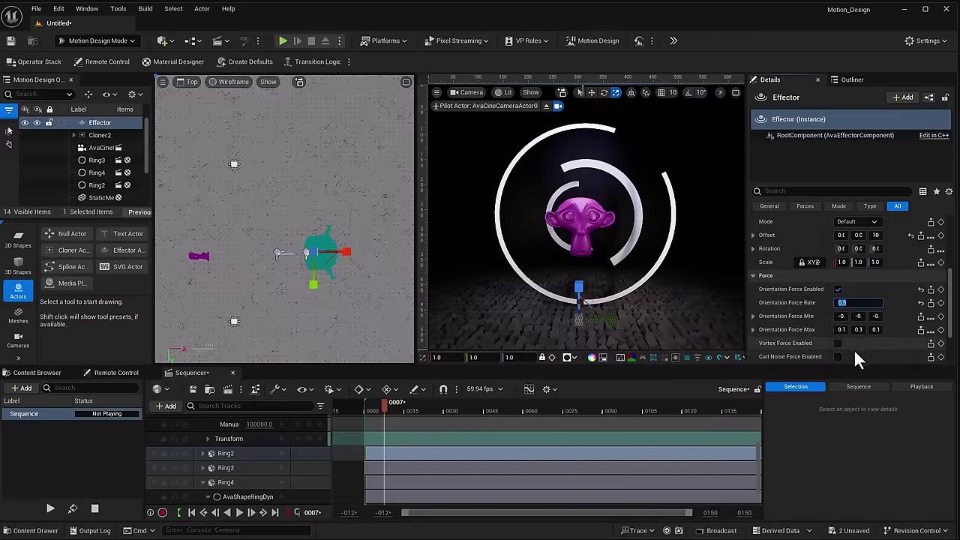
{"action": "scroll", "coordinate": [854, 348], "scroll_direction": "down", "scroll_amount": 2}
{"action": "left_click", "coordinate": [837, 324]}
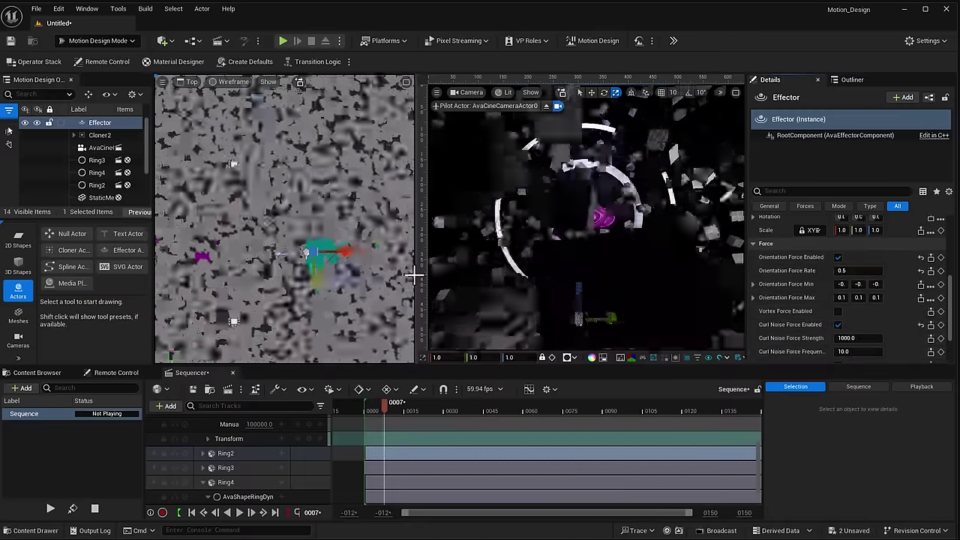
Widen the camera viewport and adjust the effector's curl noise force
{"action": "left_click", "coordinate": [413, 272]}
{"action": "left_click_drag", "start_coordinate": [421, 273], "coordinate": [278, 278]}
{"action": "left_click", "coordinate": [100, 123]}
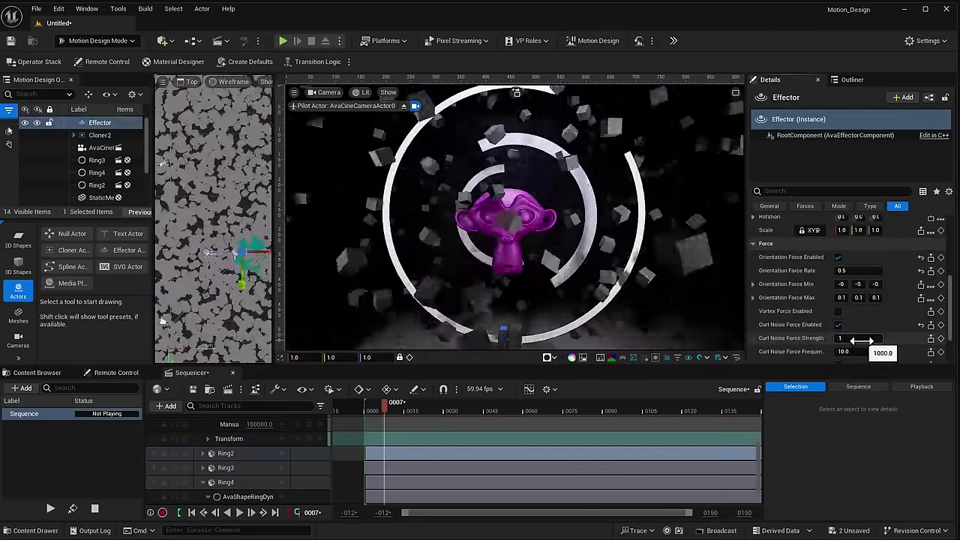
{"action": "left_click", "coordinate": [838, 324]}
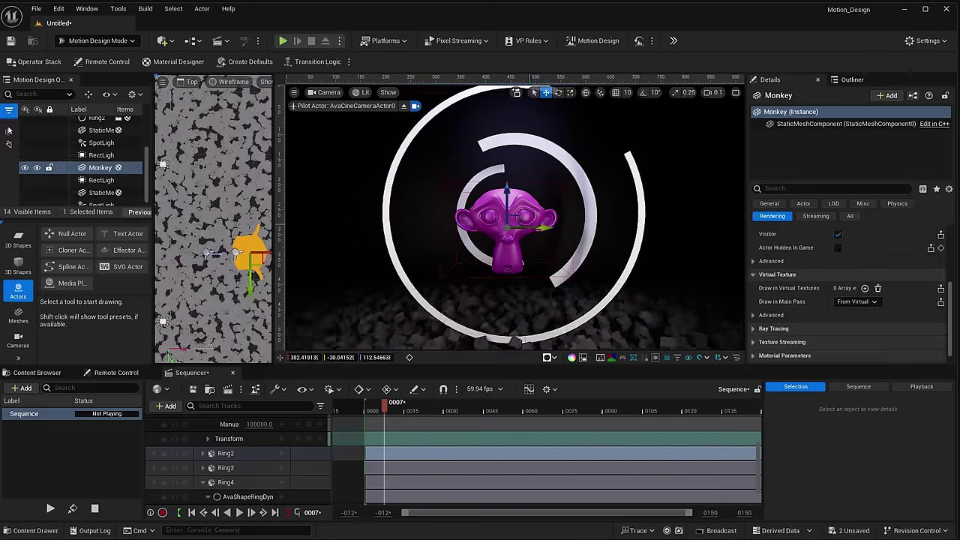
Move the monkey sideways to about Y -11, add it to the sequence and return to frame 0
{"action": "left_click_drag", "start_coordinate": [543, 227], "coordinate": [551, 227]}
{"action": "scroll", "coordinate": [251, 455], "scroll_direction": "up", "scroll_amount": 3}
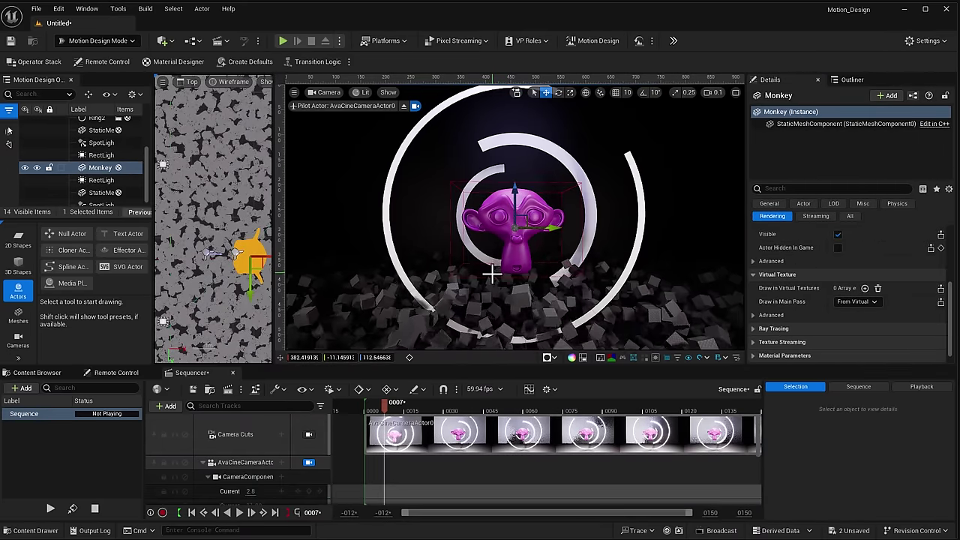
{"action": "scroll", "coordinate": [225, 461], "scroll_direction": "down", "scroll_amount": 4}
{"action": "left_click", "coordinate": [179, 512]}
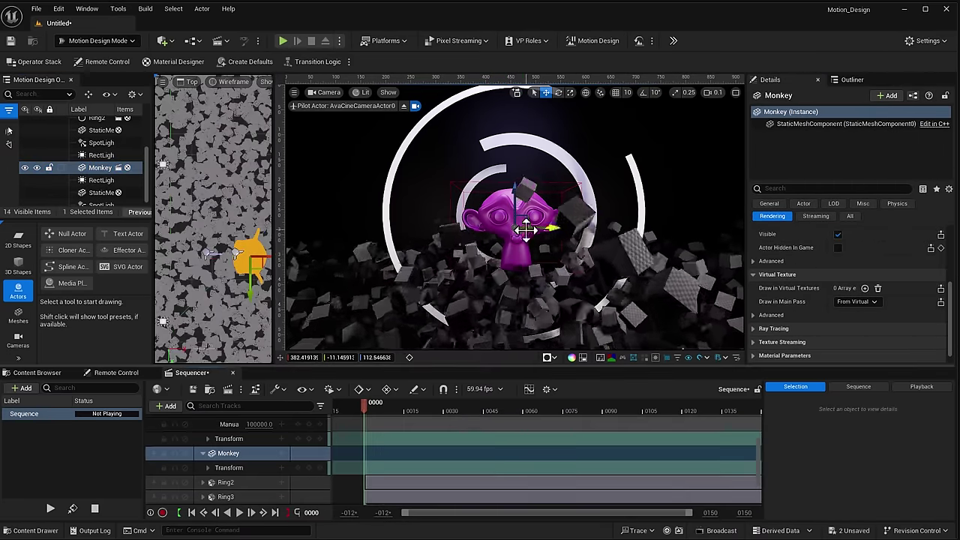
Hide the Effector and Cloner2 in the viewports
{"action": "scroll", "coordinate": [87, 162], "scroll_direction": "up", "scroll_amount": 3}
{"action": "left_click", "coordinate": [25, 135]}
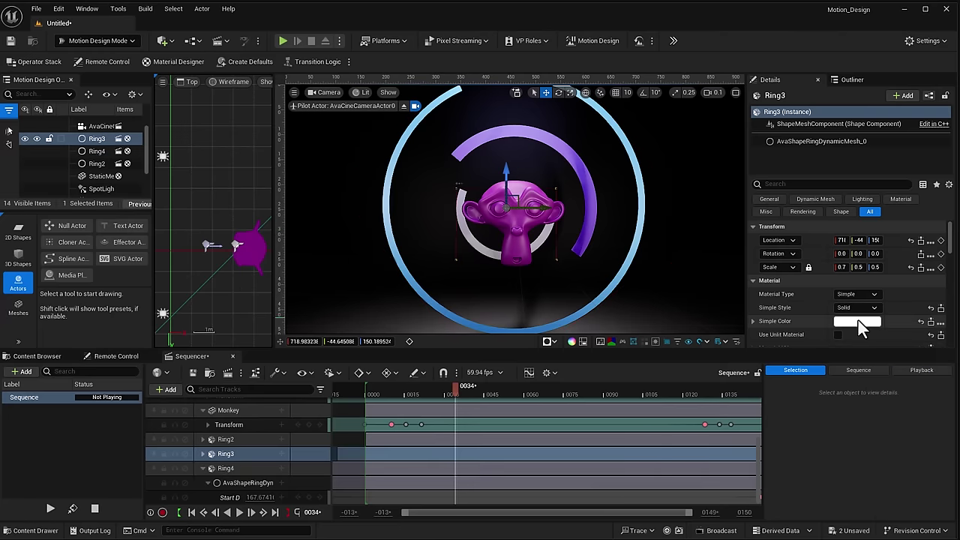
{"action": "left_click", "coordinate": [858, 320]}
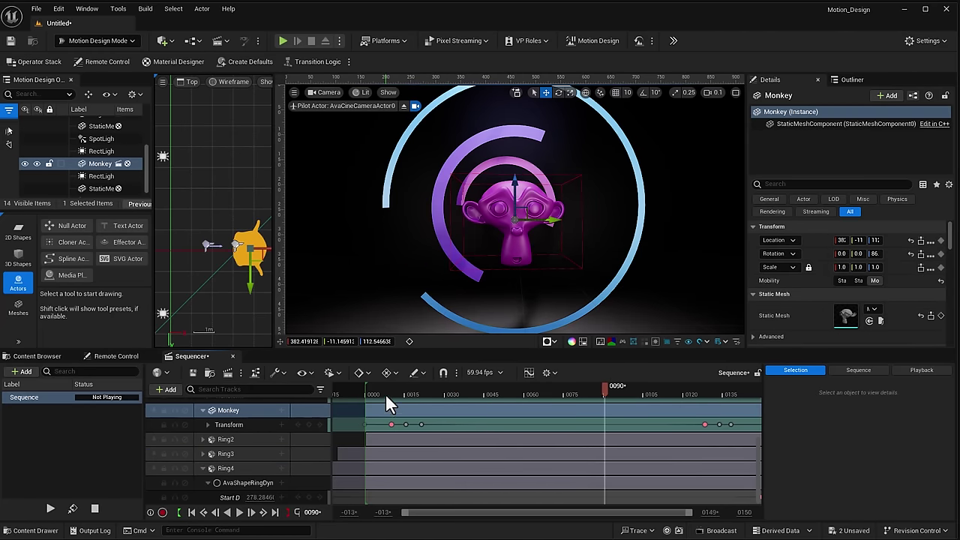
Scrub the sequence back to frame 0 and select the cine camera's track
{"action": "scroll", "coordinate": [261, 465], "scroll_direction": "up", "scroll_amount": 5}
{"action": "left_click_drag", "start_coordinate": [461, 388], "coordinate": [365, 390]}
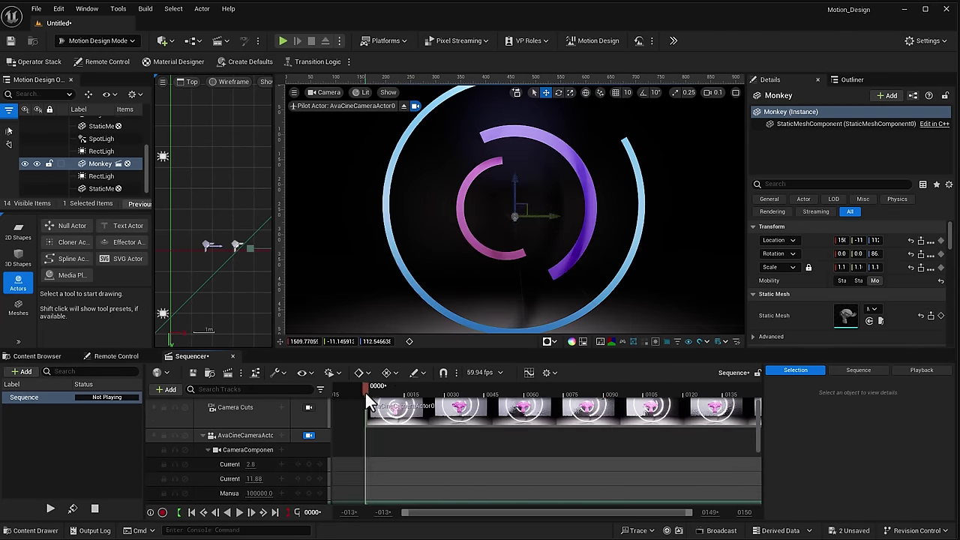
{"action": "left_click", "coordinate": [239, 435]}
{"action": "right_click", "coordinate": [534, 240]}
{"action": "mouse_move", "coordinate": [547, 395]}
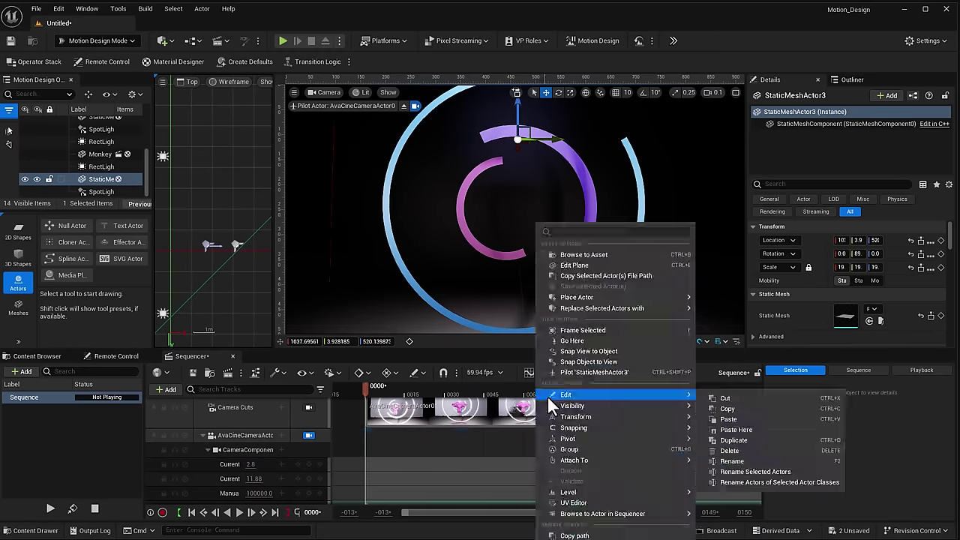
Keyframe the cine camera's transform at frame 22 and shift the key to align with the monkey's keyframe near frame 10
{"action": "left_click", "coordinate": [423, 388]}
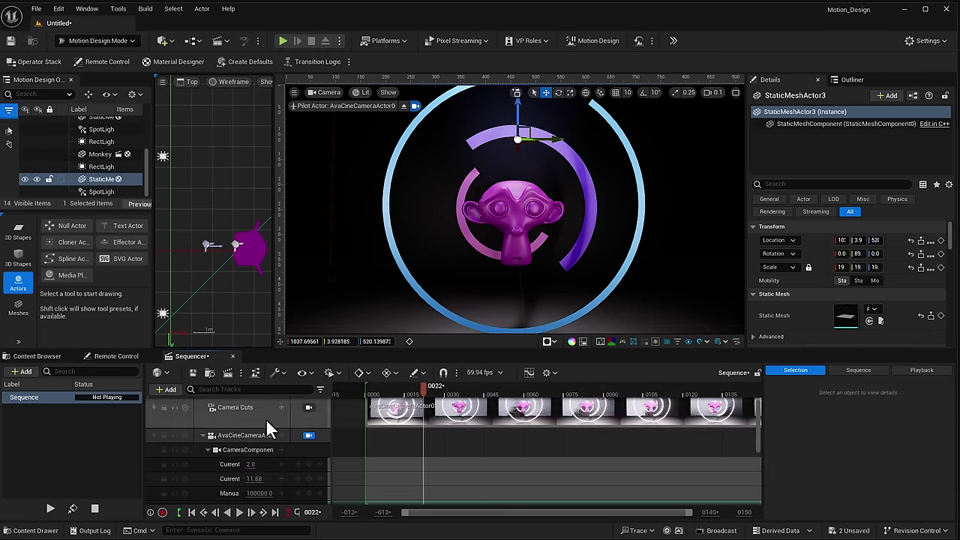
{"action": "left_click", "coordinate": [248, 449]}
{"action": "scroll", "coordinate": [309, 445], "scroll_direction": "down", "scroll_amount": 3}
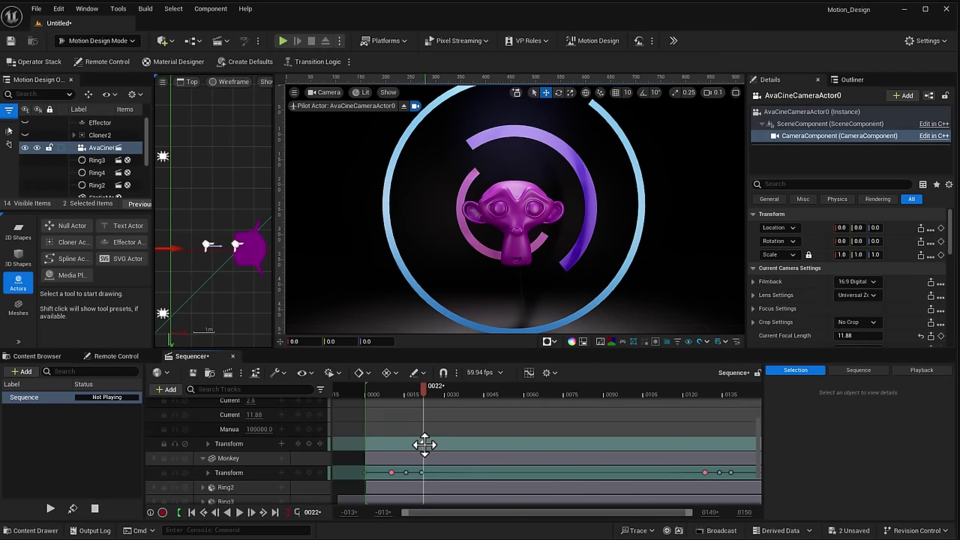
{"action": "left_click", "coordinate": [393, 388]}
{"action": "left_click_drag", "start_coordinate": [423, 443], "coordinate": [392, 445]}
At frame 0, pull the piloted camera back to about X -232, Z 124 and keyframe its transform
{"action": "left_click", "coordinate": [367, 390]}
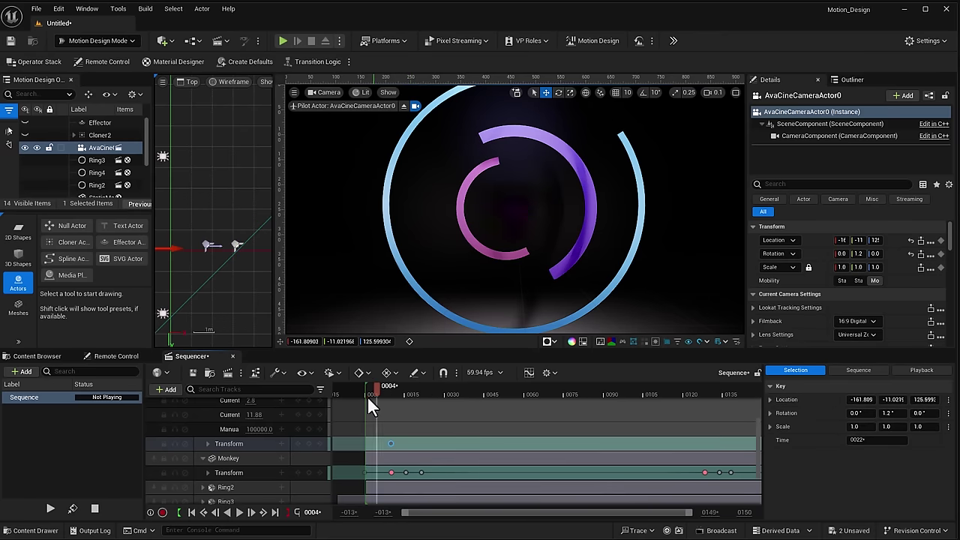
{"action": "left_click", "coordinate": [209, 444]}
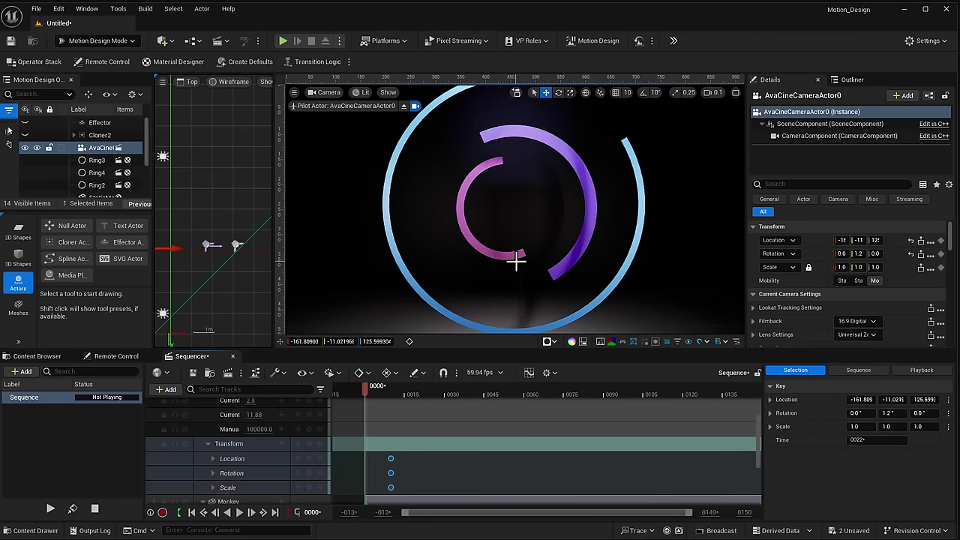
{"action": "scroll", "coordinate": [524, 257], "scroll_direction": "down", "scroll_amount": 3}
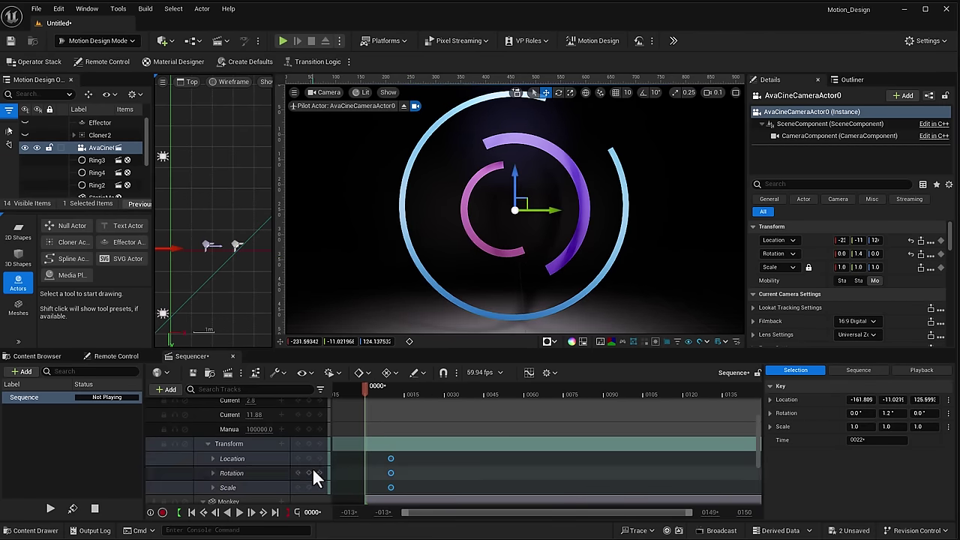
{"action": "left_click", "coordinate": [309, 444]}
Play back the camera move and keyframe the camera's transform at frame 134
{"action": "key", "text": "space"}
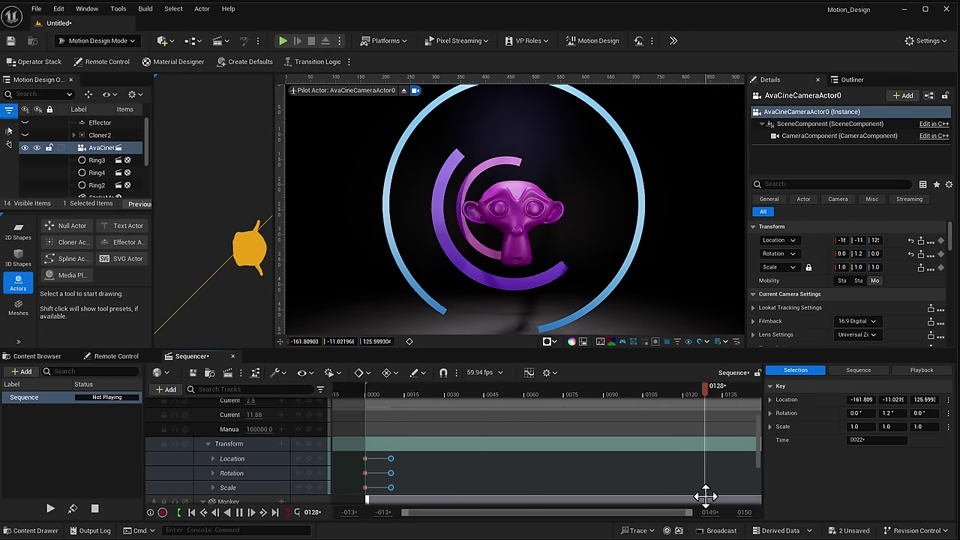
{"action": "left_click_drag", "start_coordinate": [731, 391], "coordinate": [720, 389]}
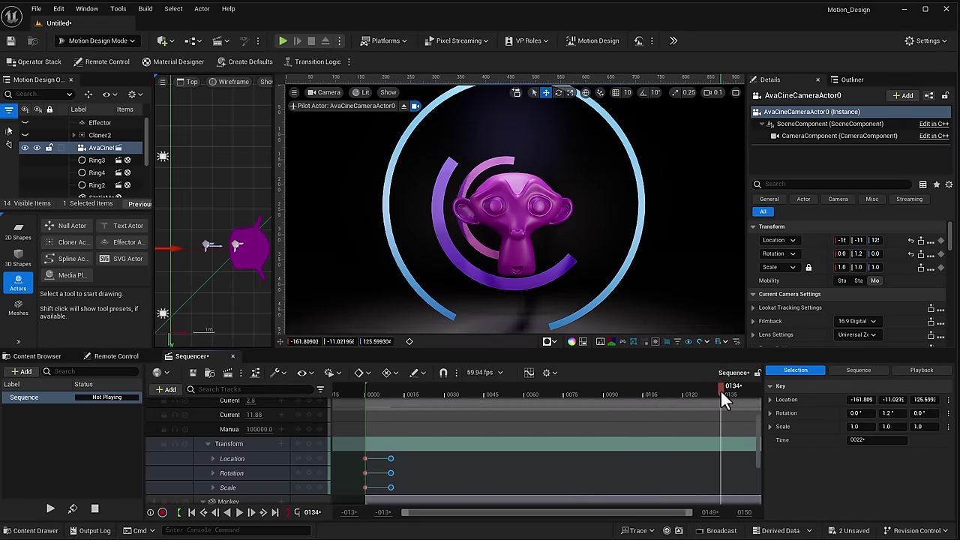
{"action": "left_click", "coordinate": [307, 442]}
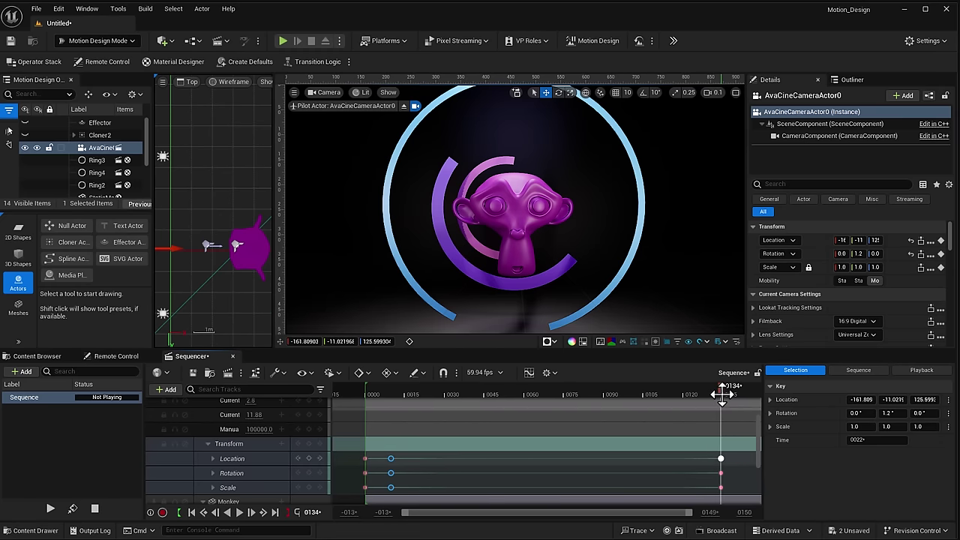